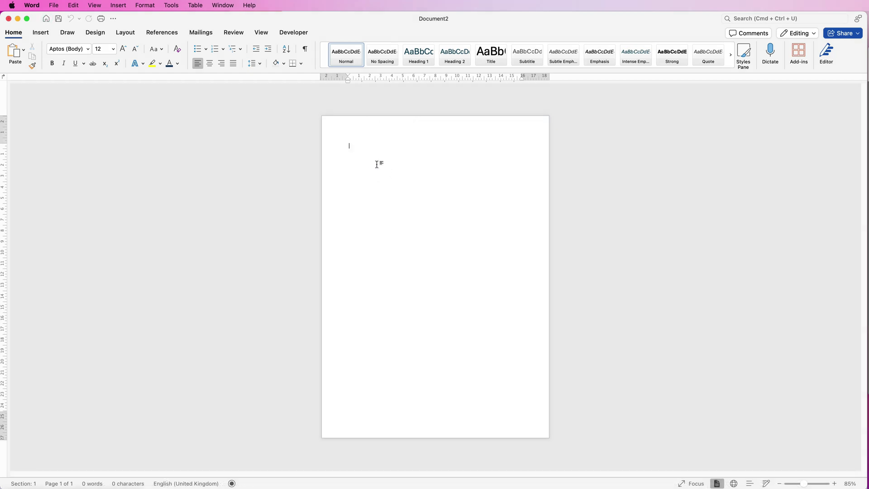
- Draw a horizontal text box about 12.3 cm wide and 3.8 cm high containing MARKETING and BUSINESS on two lines
left_click(45, 34)
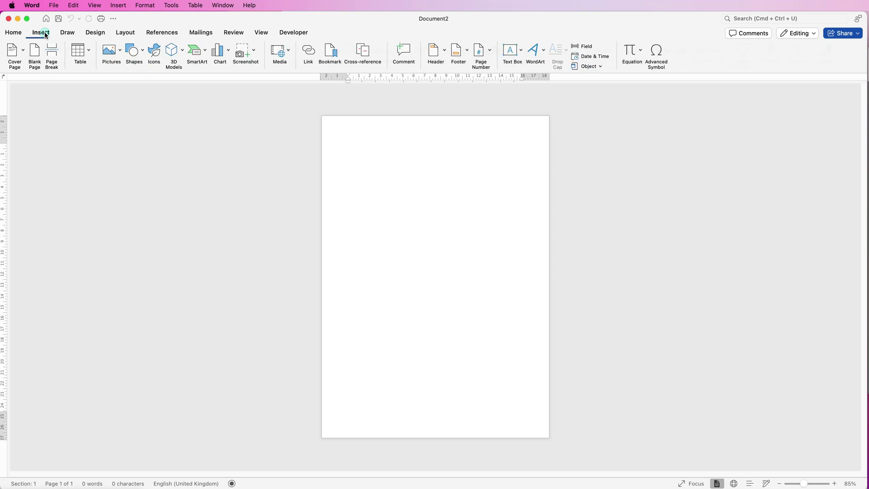
left_click(522, 52)
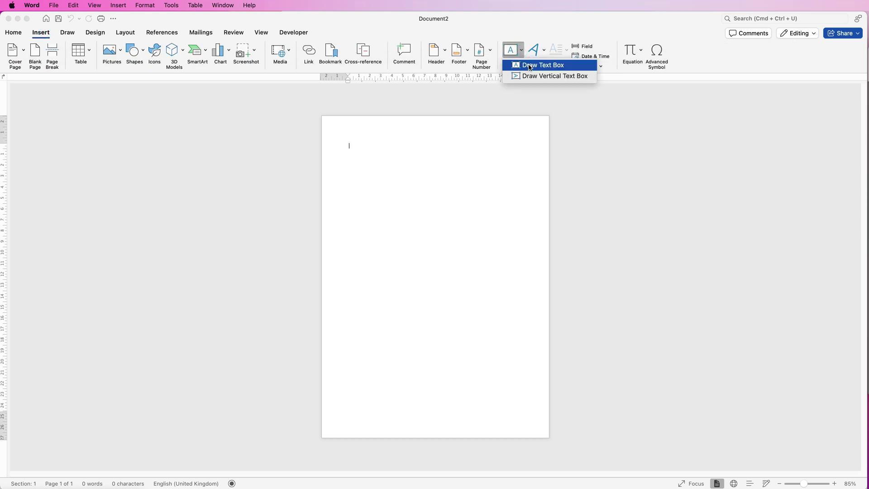
left_click(529, 67)
left_click_drag(354, 192, 487, 234)
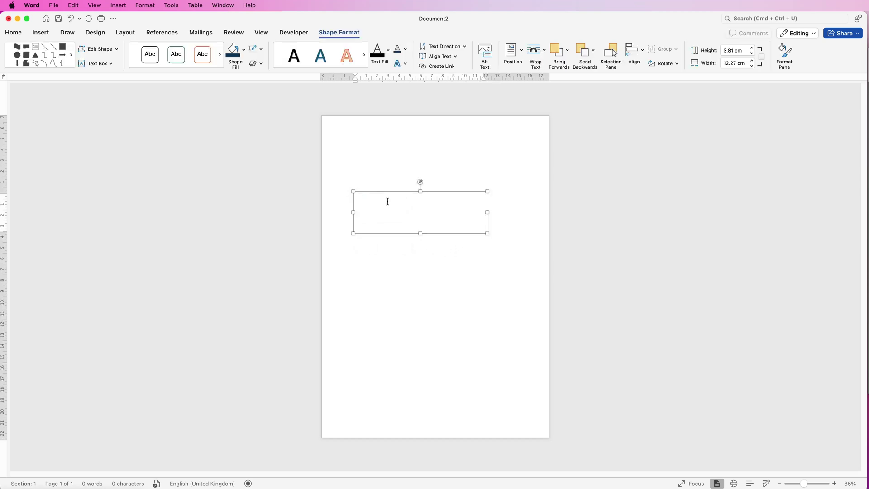
type("MARKETING")
key("Return")
type("BUSINESS")
- Format both title lines in bold Helvetica with a dark blue theme colour
left_click_drag(379, 202, 353, 199)
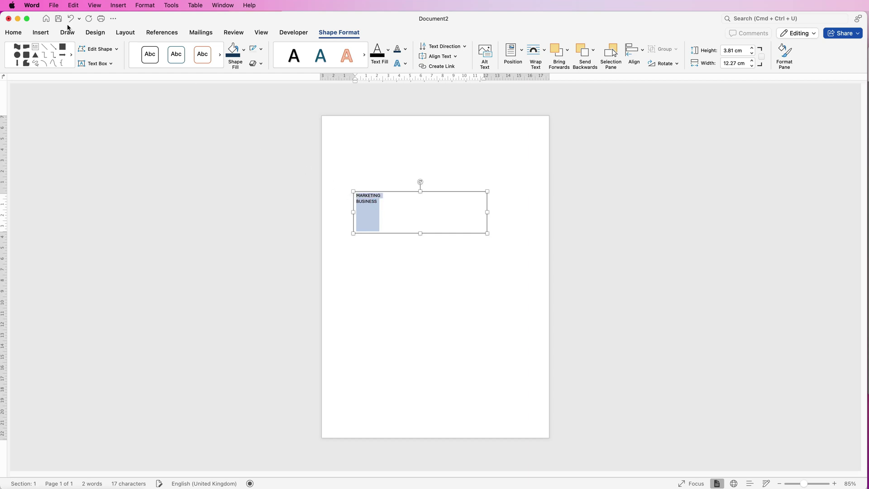
left_click(8, 35)
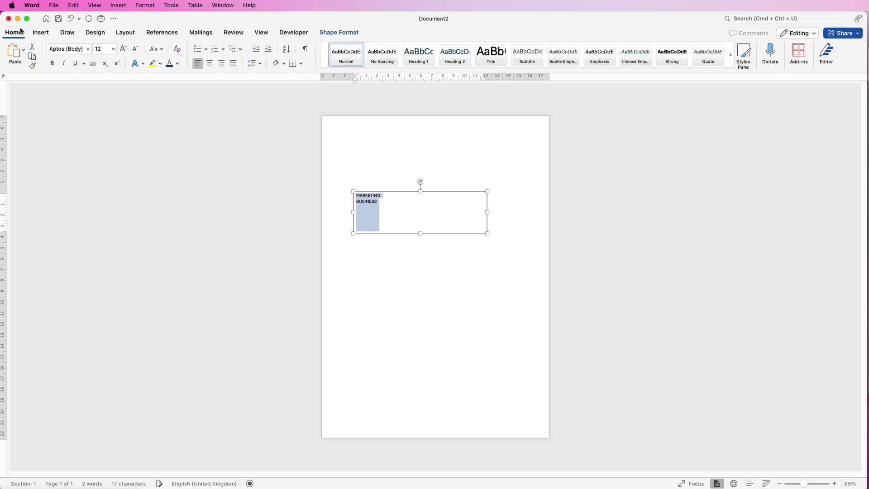
left_click(88, 49)
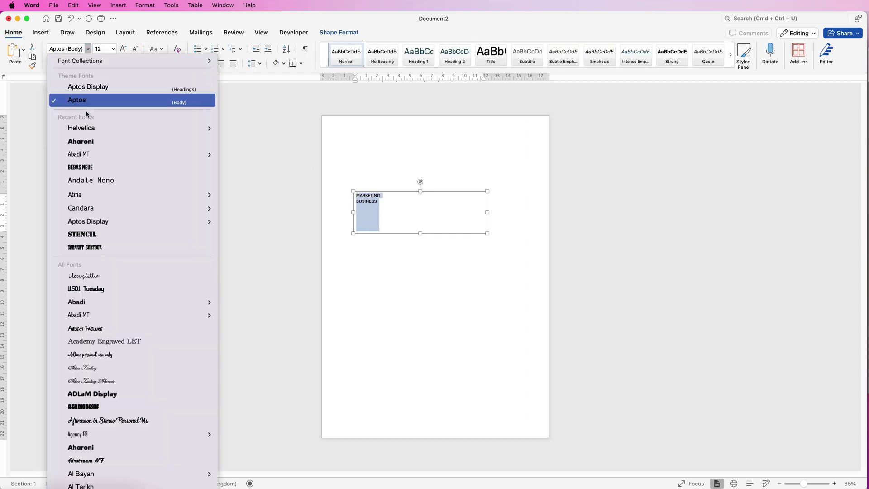
left_click(78, 129)
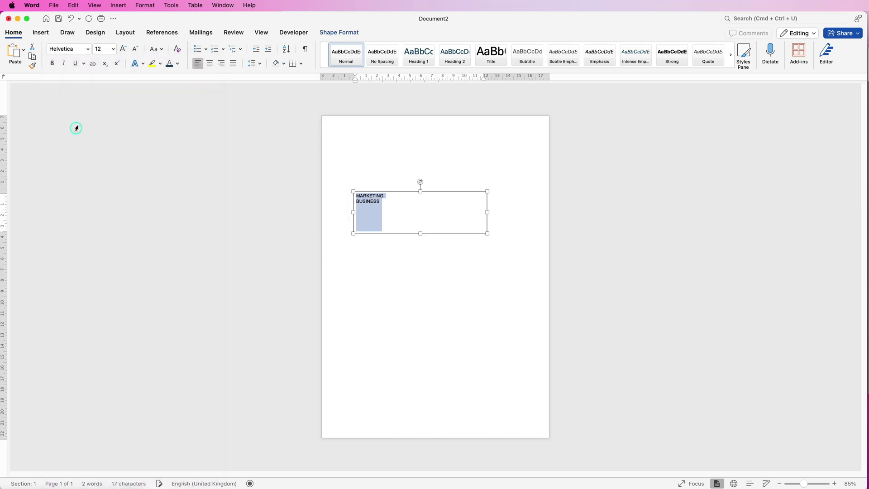
left_click(53, 63)
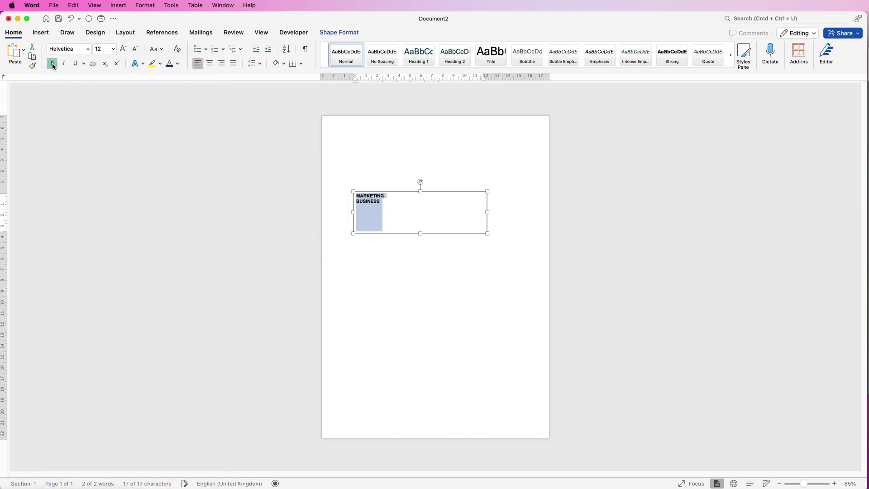
left_click(178, 66)
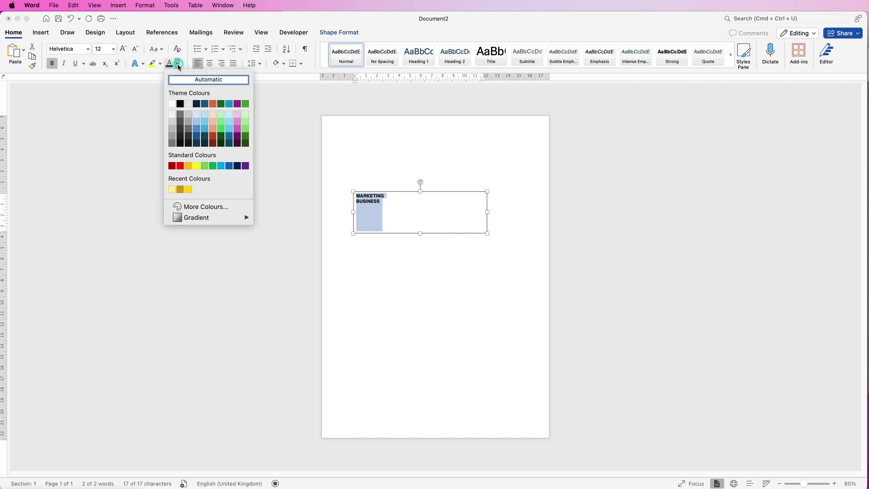
left_click(197, 144)
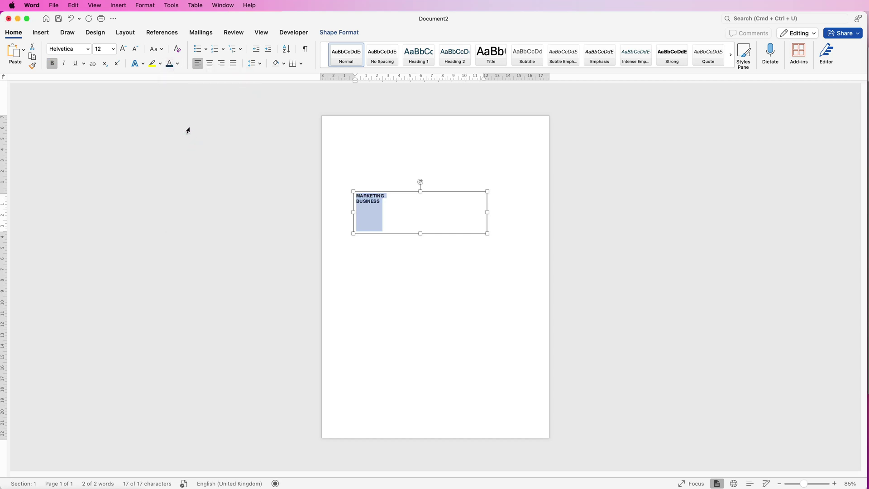
- Enlarge the MARKETING BUSINESS title text to font size 60
left_click(123, 49)
left_click(123, 49)
left_click(123, 49)
left_click(123, 48)
left_click(123, 49)
left_click(123, 49)
left_click(123, 49)
left_click(123, 49)
left_click(123, 49)
left_click(123, 49)
left_click(97, 49)
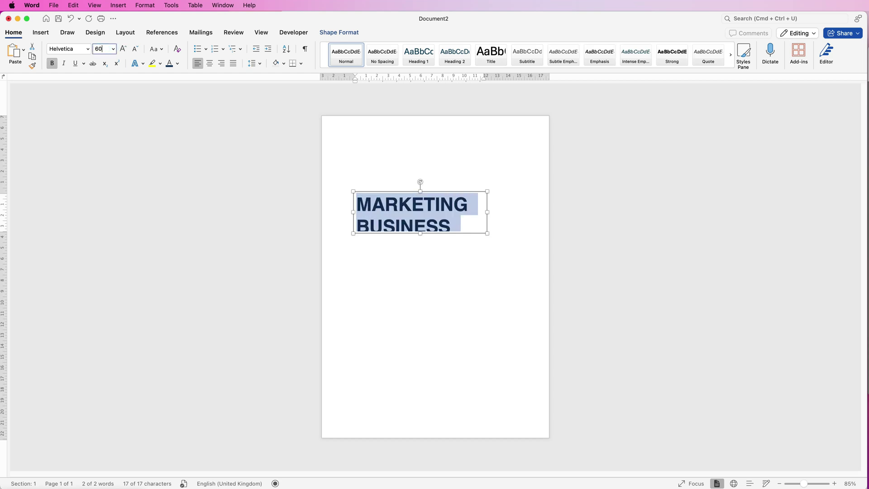
type("60")
key("Return")
- Enlarge the title text box to about 14 cm by 5.4 cm and shift it slightly up and to the left
left_click_drag(487, 212, 506, 212)
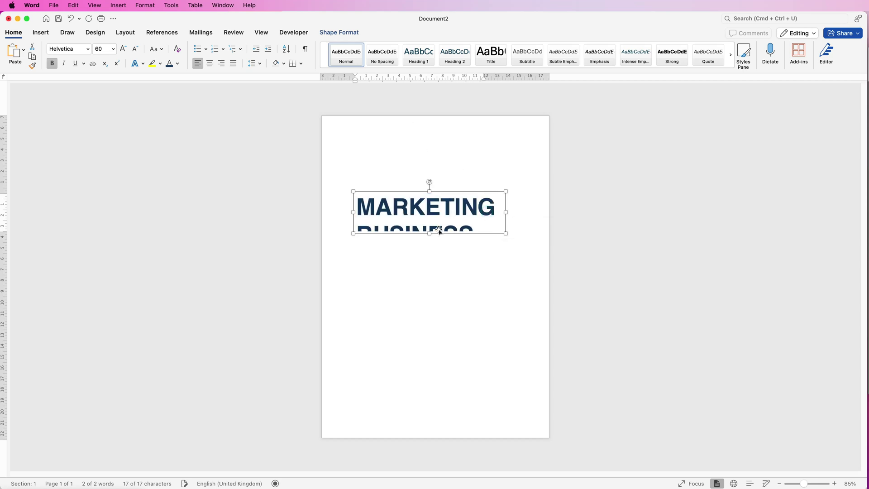
left_click_drag(430, 234, 429, 251)
left_click_drag(437, 229, 428, 225)
left_click(422, 271)
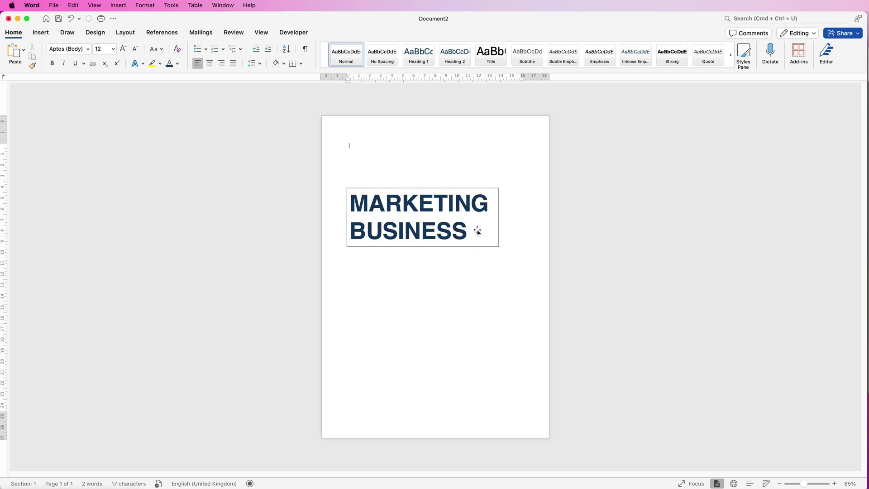
- Remove the outline and the fill from the title text box
left_click(408, 232)
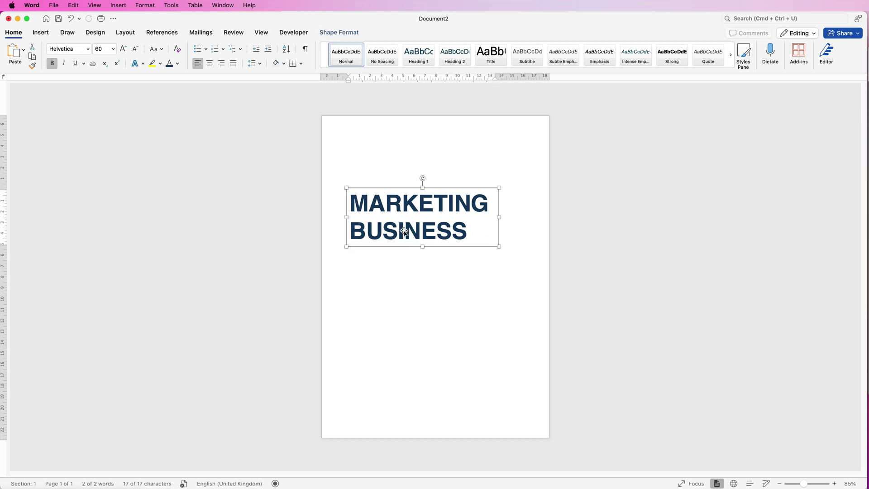
left_click(357, 32)
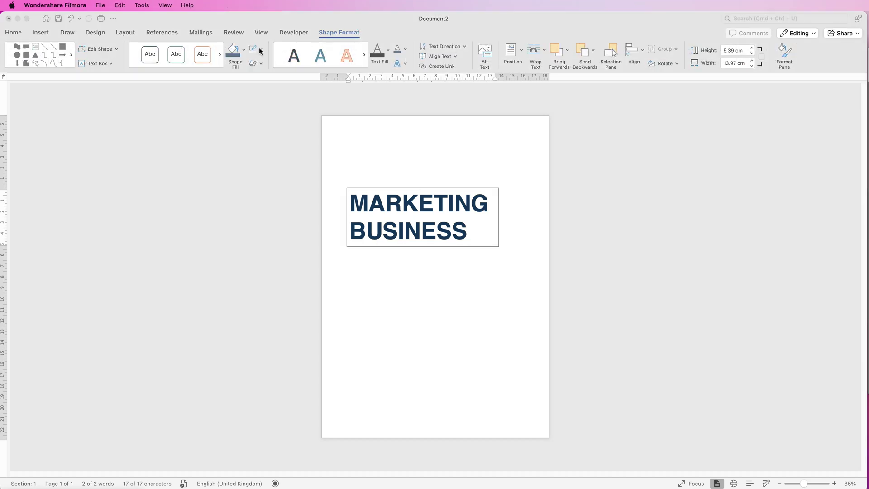
left_click(261, 50)
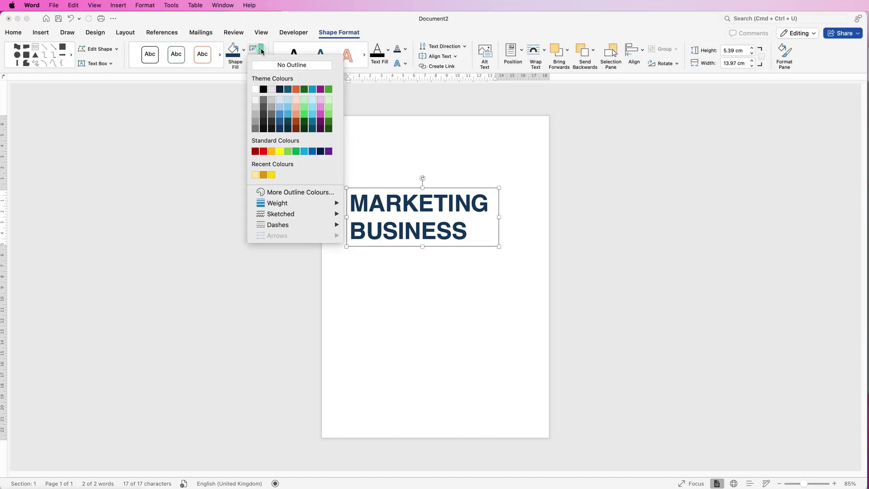
left_click(263, 67)
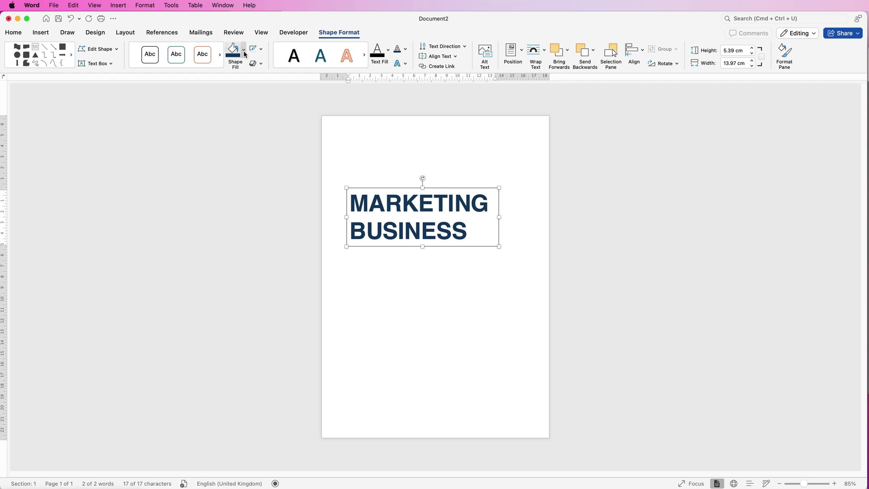
left_click(244, 51)
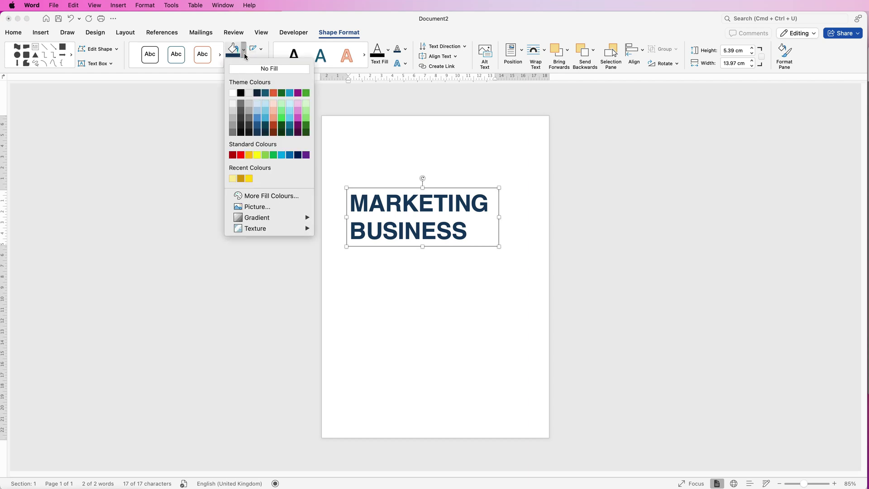
left_click(248, 69)
left_click(501, 297)
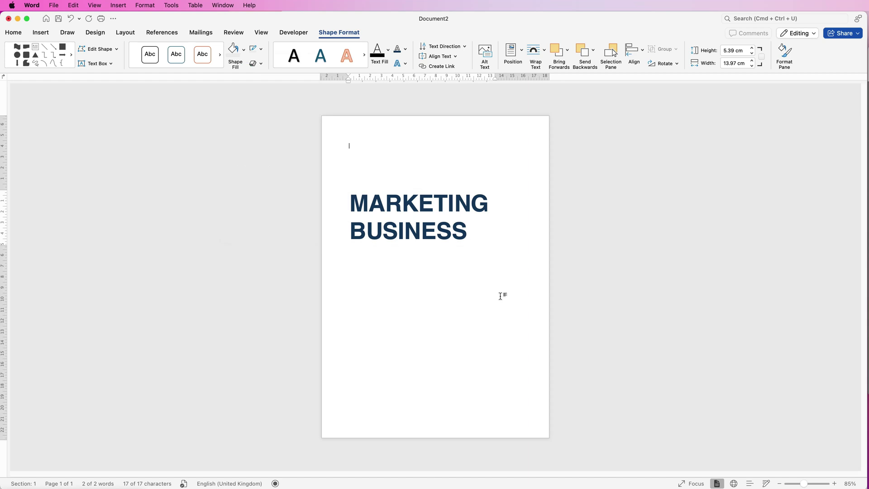
- Duplicate the title text box directly below the original and replace the copy's text with "Presented to"
left_click(412, 228)
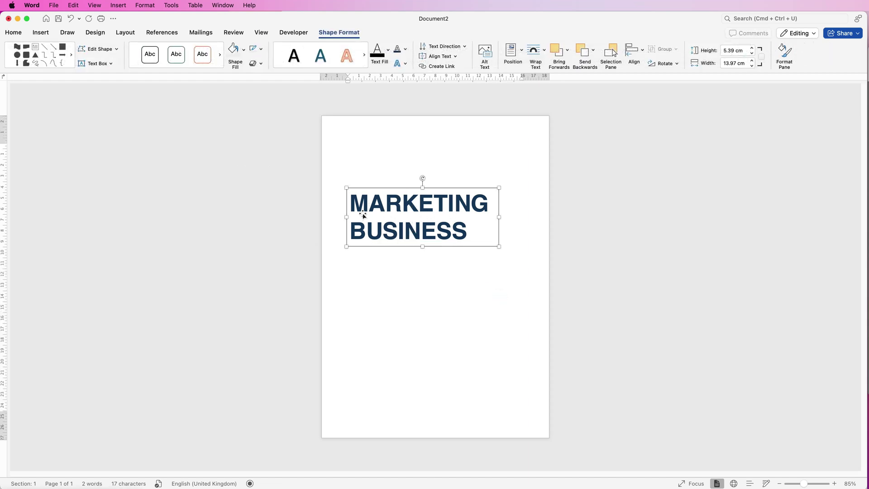
left_click(411, 225)
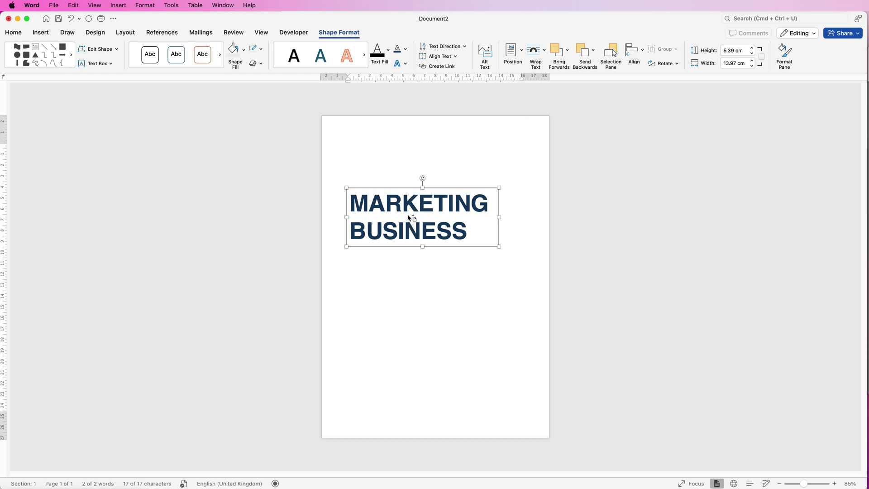
left_click_drag(407, 229, 366, 272)
left_click(465, 296)
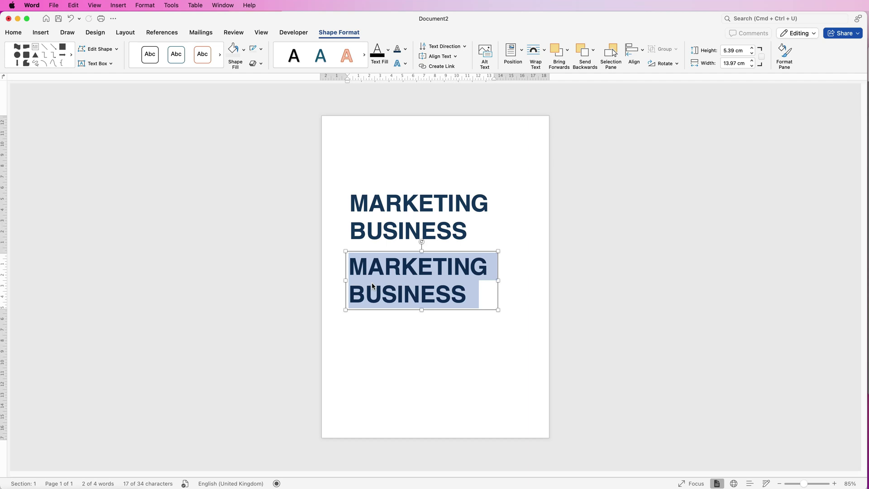
type("Presented to")
- Set the "Presented to" text to size 18 without bold and shrink its box to about 5.2 cm by 1.2 cm
key("super+a")
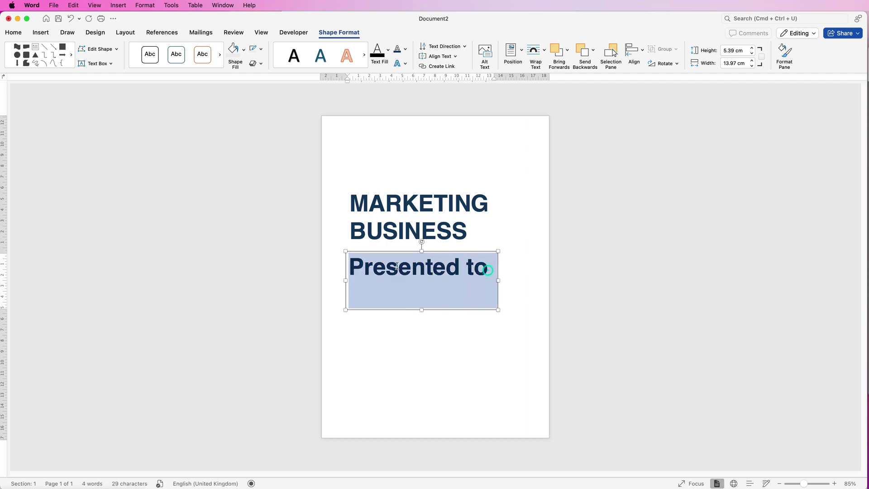
left_click(14, 32)
left_click(113, 50)
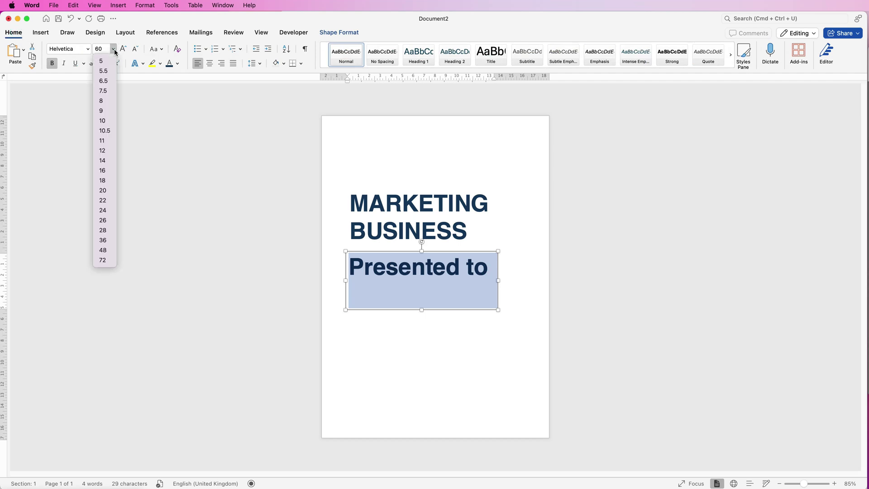
left_click(103, 181)
left_click_drag(499, 310, 402, 264)
left_click(52, 64)
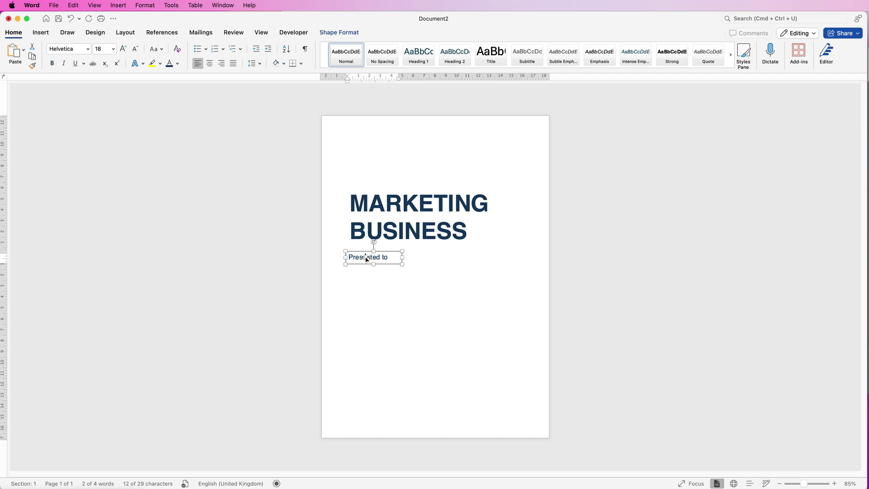
- Duplicate the "Presented to" text box below itself and replace the copy's text with the recipients' names
left_click_drag(367, 259, 368, 274)
left_click(386, 274)
triple_click(365, 273)
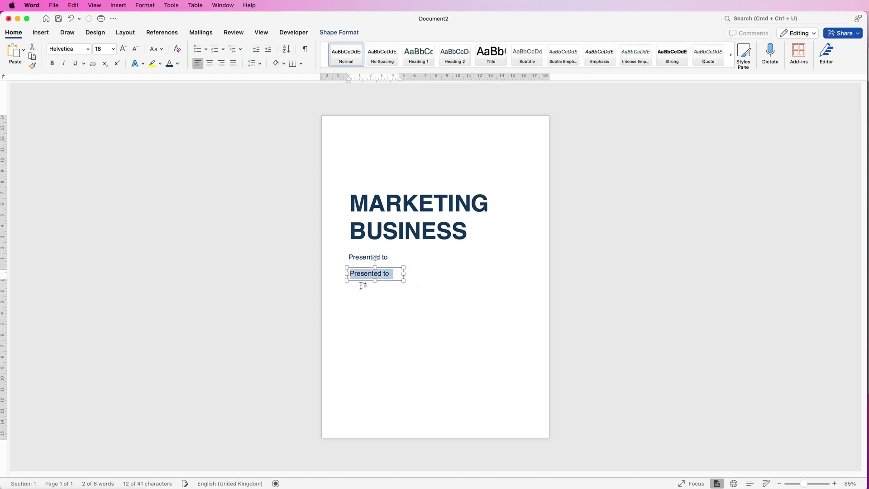
type("Tyler & Todd")
- Make the recipients' names bold and move their text box up close beneath "Presented to"
key("alt+shift+Left")
key("alt+shift+Left")
key("alt+shift+Left")
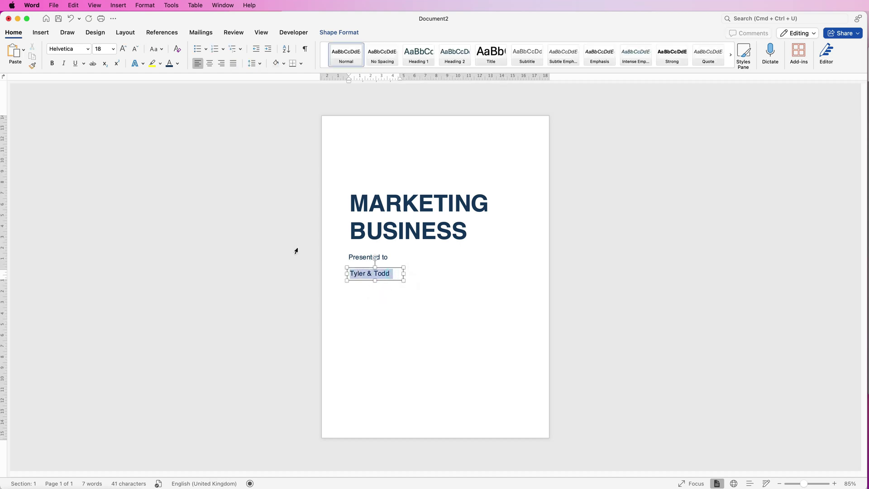
left_click(52, 63)
left_click(424, 283)
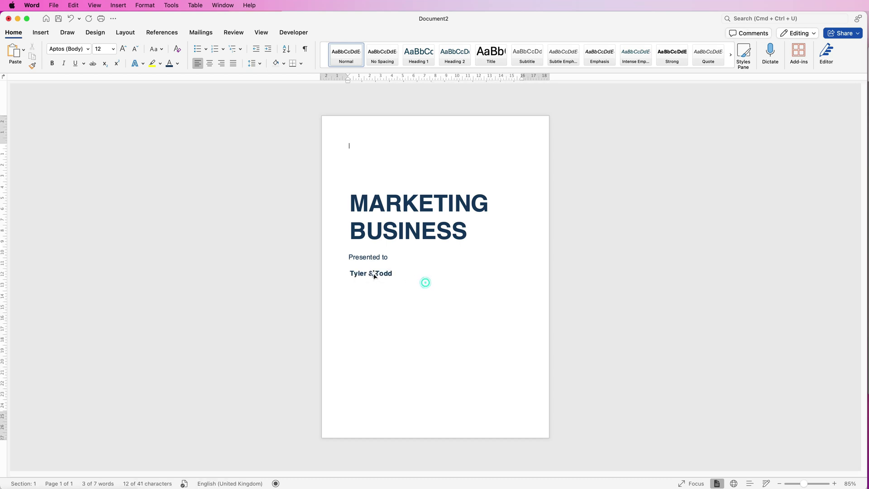
left_click_drag(370, 275, 369, 269)
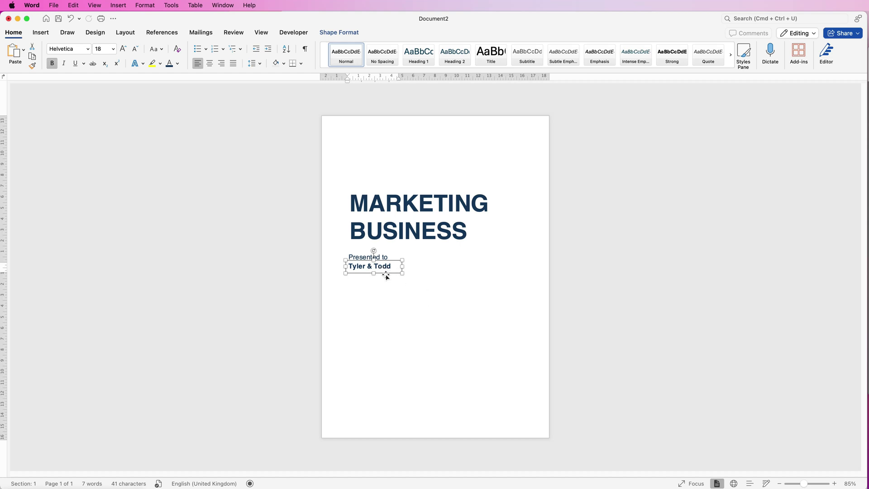
left_click(440, 272)
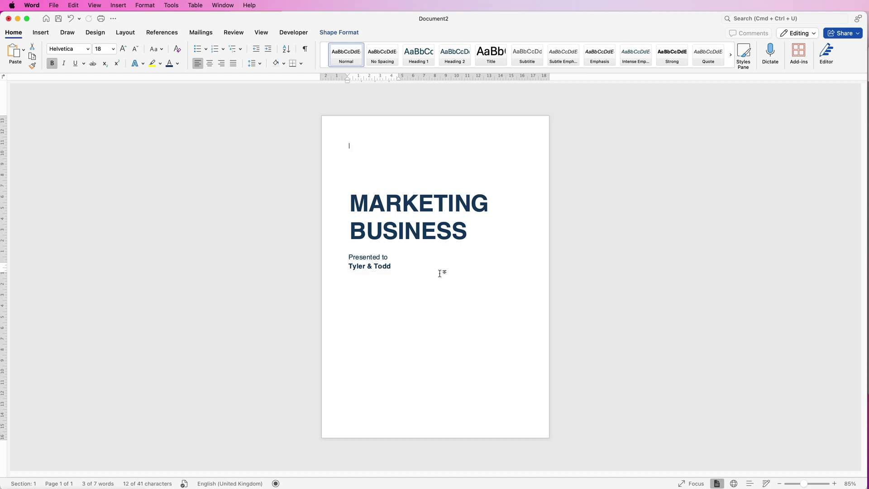
- Left-align the "Presented to" and recipients' names text boxes with each other and group them
left_click(364, 269)
left_click(361, 259, "shift")
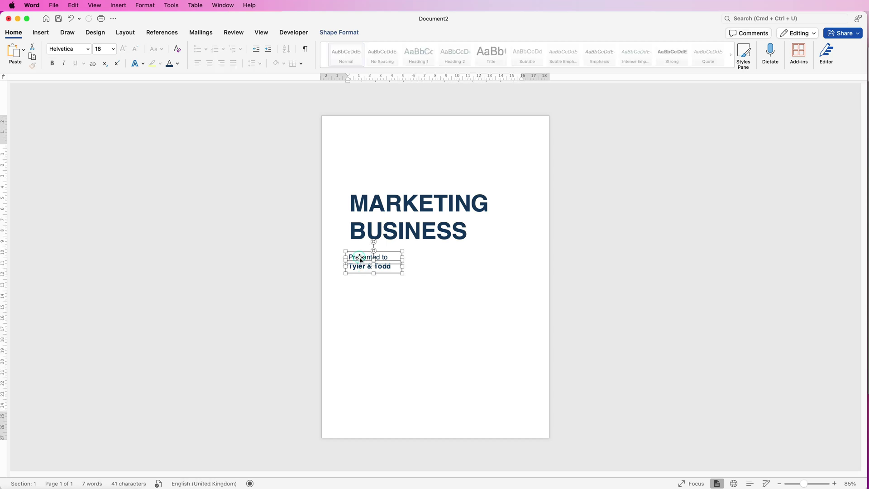
left_click(351, 33)
left_click(642, 53)
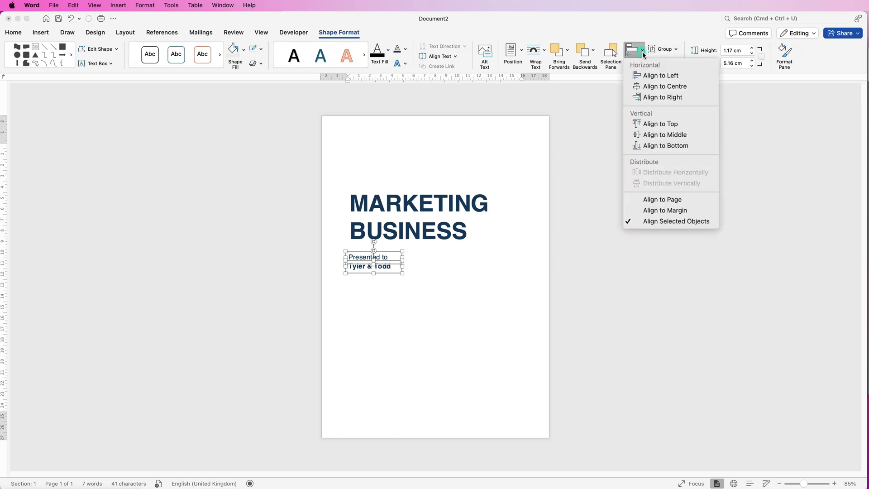
left_click(648, 75)
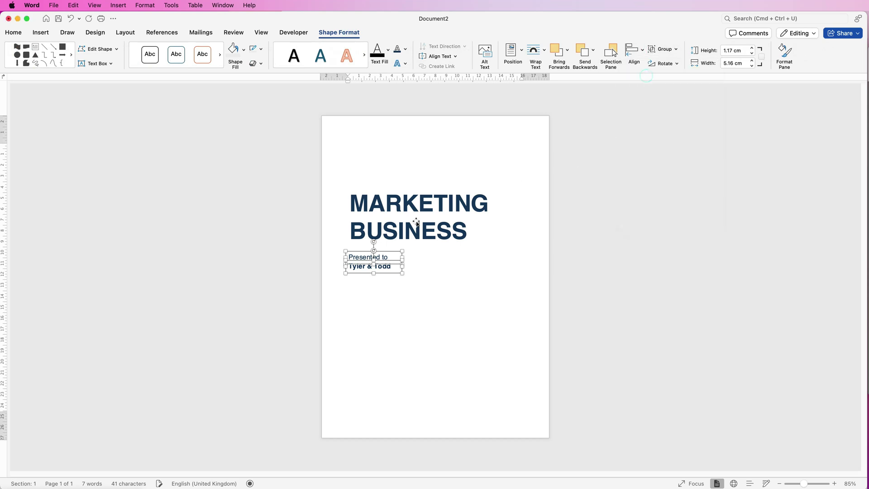
left_click(676, 51)
left_click(671, 62)
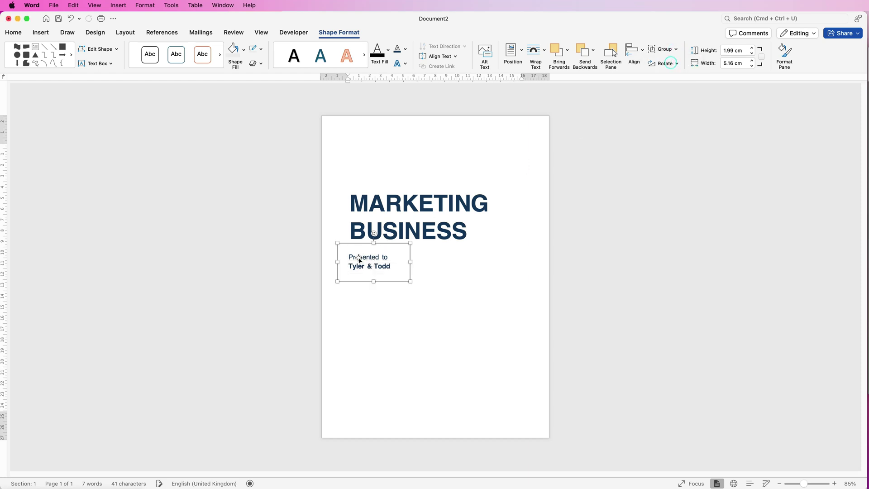
- Move the "Presented to" group down the page and place a duplicate of it directly below
left_click_drag(374, 265, 379, 337)
left_click(381, 285, "shift")
left_click_drag(377, 273, 378, 311)
left_click(412, 313)
- Ungroup the duplicated "Presented to" group and change its heading text to "Presented by"
left_click(675, 48)
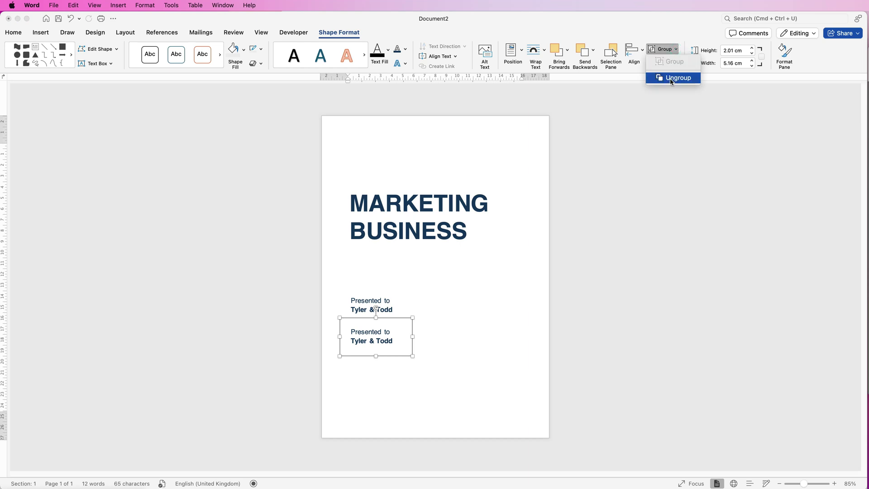
left_click(670, 78)
left_click(421, 341)
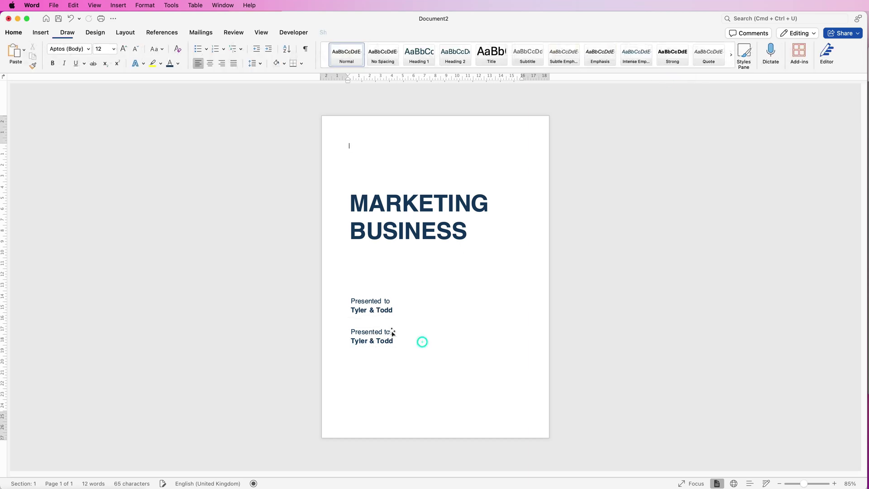
left_click(391, 331)
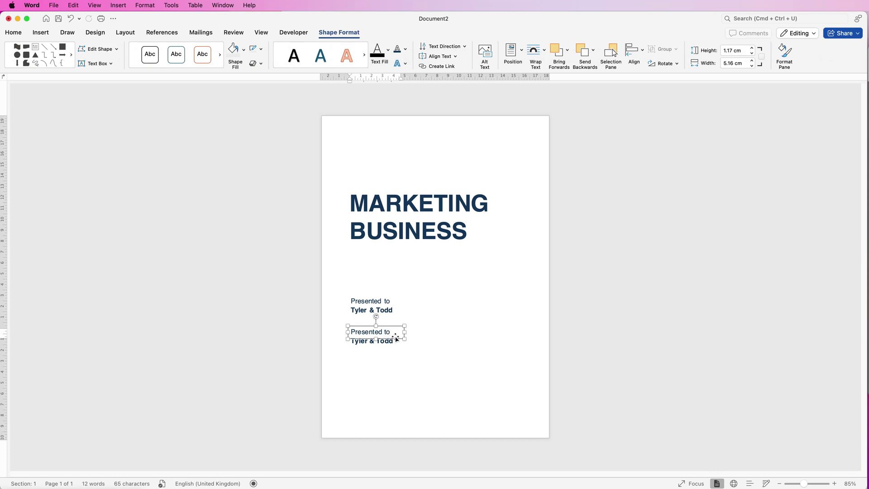
key("BackSpace")
type("by")
- Replace the recipients' names beneath "Presented by" with the presenter's full name
left_click(391, 344)
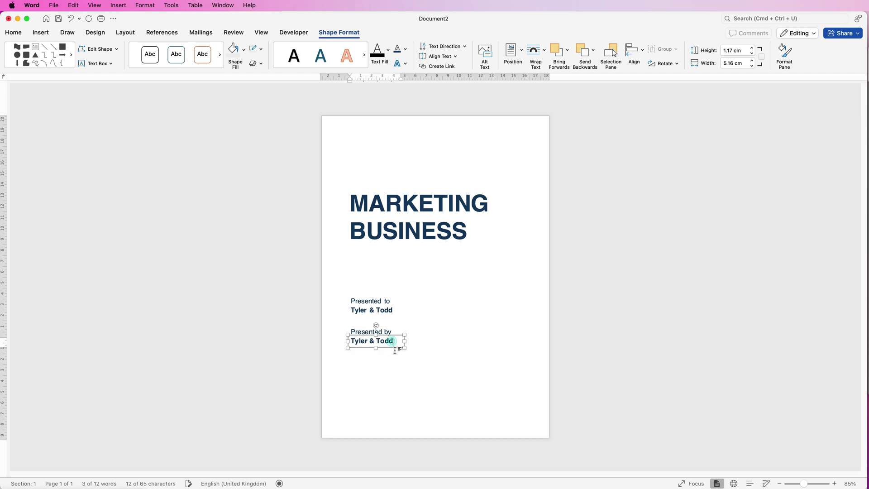
left_click_drag(390, 341, 349, 339)
type("Lisa Doe")
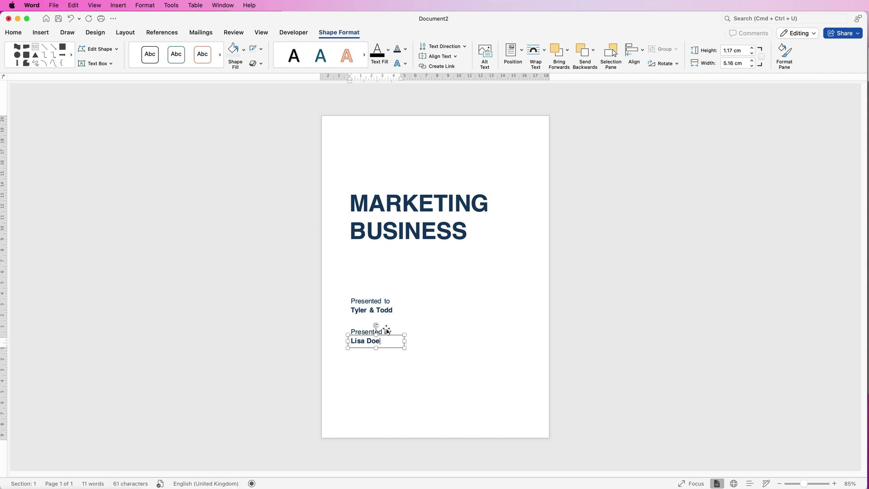
- Place a duplicate of the "Presented by" text box lower on the page, below the presenter's name
left_click(369, 336)
left_click_drag(371, 332, 370, 376)
left_click_drag(367, 374, 377, 381)
- Group the original "Presented by" text box with the presenter's name text box
left_click(374, 341, "shift")
left_click(371, 343, "shift")
left_click(374, 332)
left_click(374, 345)
left_click(373, 347)
left_click(373, 346)
left_click(374, 347)
left_click(375, 348, "shift")
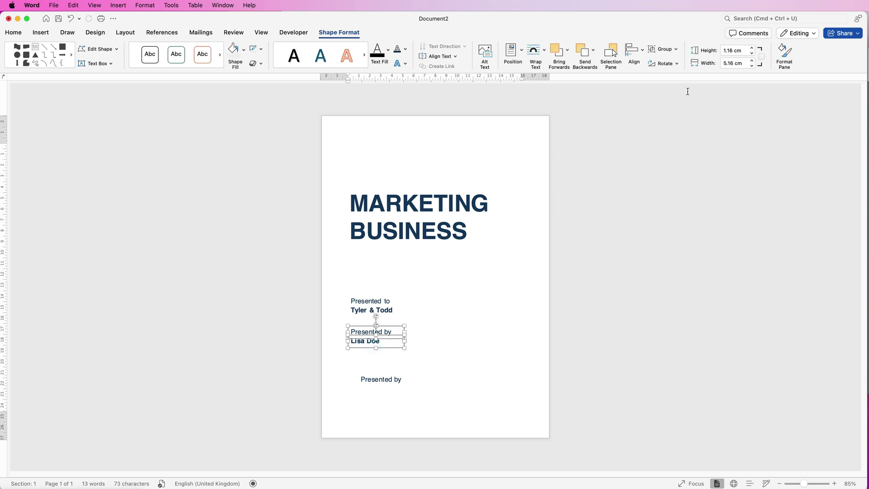
left_click(677, 50)
left_click(669, 60)
- Duplicate the loose "Presented by" text box twice, stacking the copies below it
left_click(381, 383)
left_click_drag(381, 380, 383, 412)
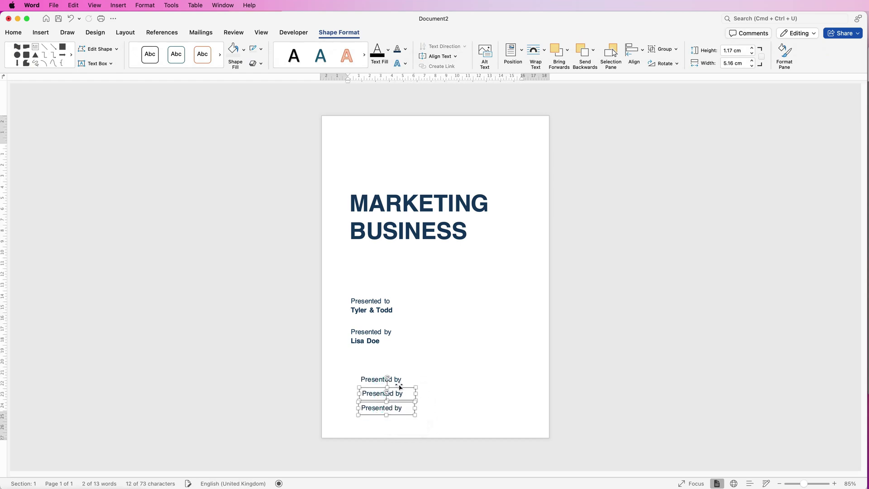
double_click(404, 380)
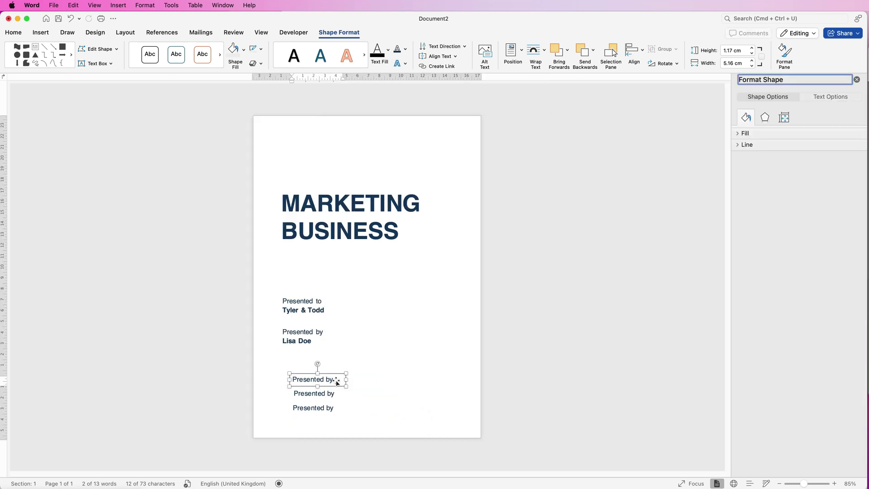
triple_click(338, 379)
type("www.website.com")
triple_click(314, 393)
type("Street address,")
left_click_drag(346, 394, 368, 394)
type("county,")
triple_click(313, 408)
type("email@email.com")
left_click(308, 393, "shift")
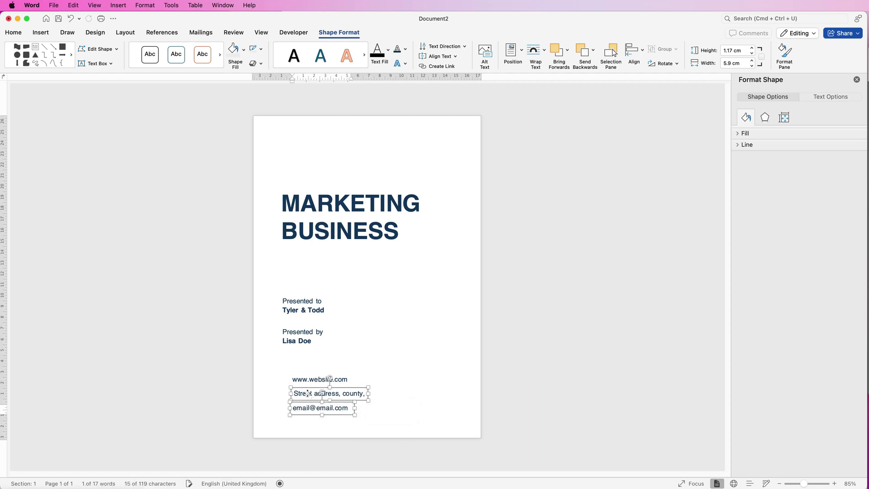
left_click(310, 382, "shift")
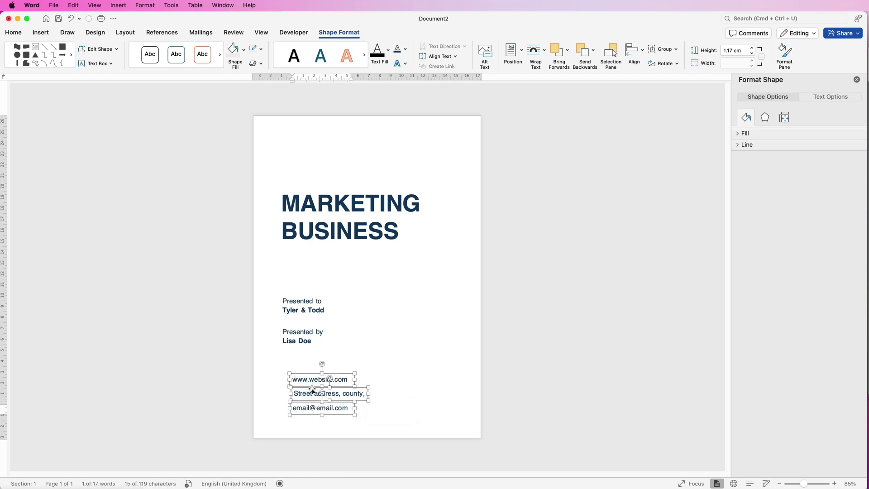
left_click(380, 407)
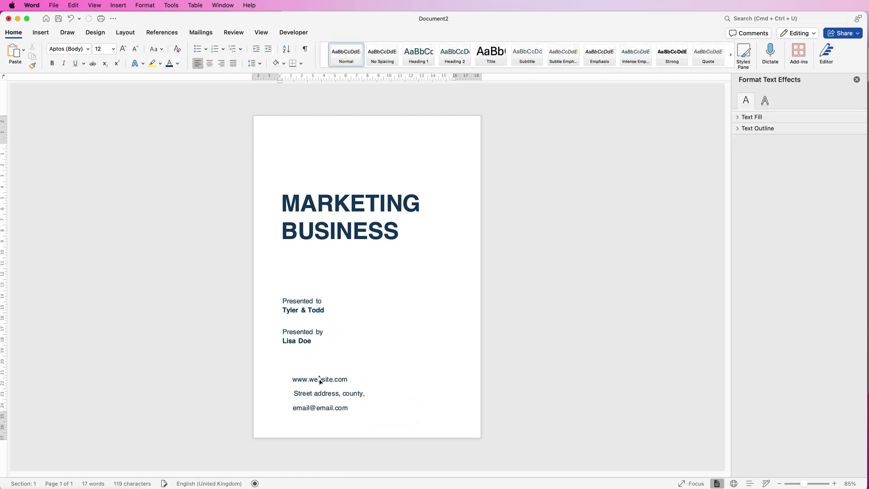
- Move the e-mail text box slightly up and distribute the website, address and e-mail text boxes vertically
left_click_drag(322, 411, 322, 405)
left_click(302, 392, "shift")
left_click(304, 380, "shift")
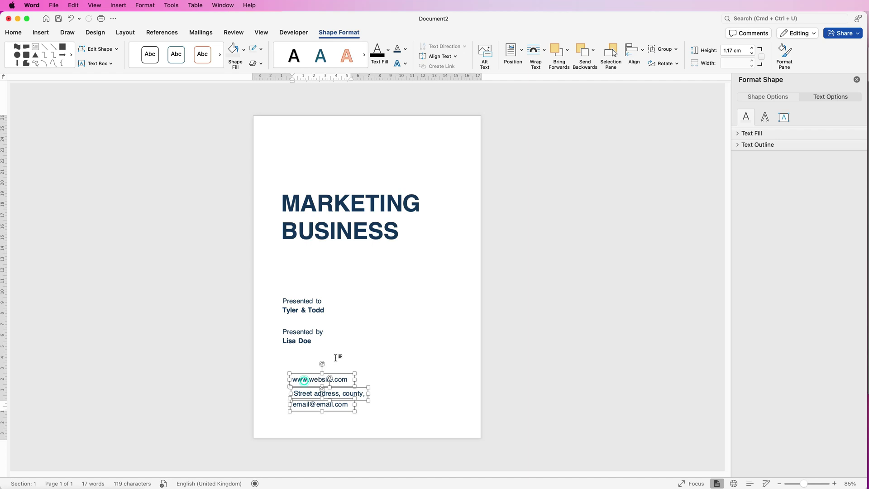
left_click(643, 53)
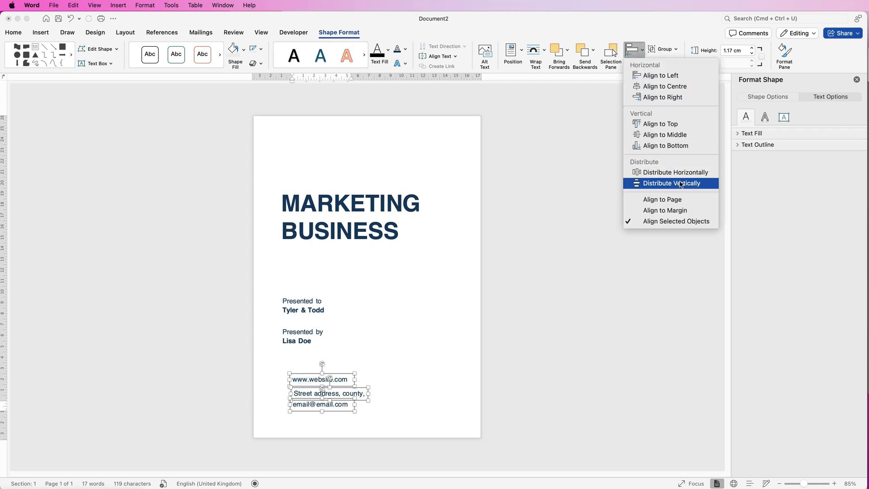
left_click(647, 183)
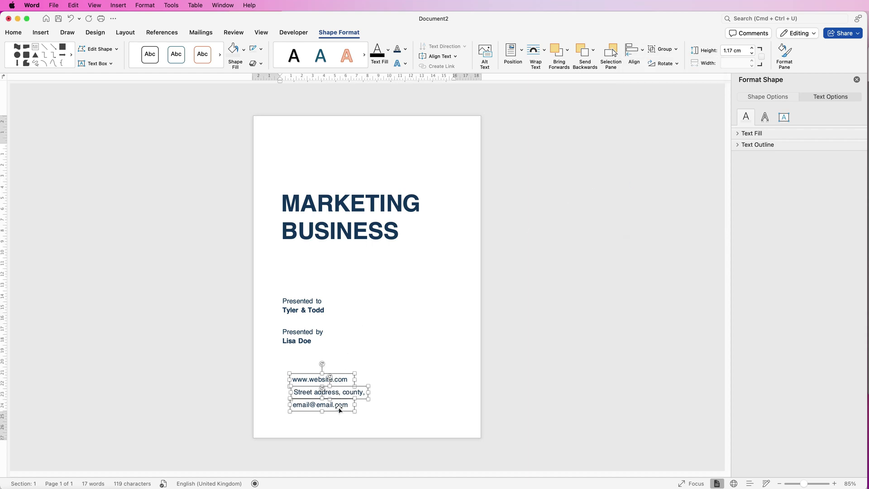
- Left-align the website, address and e-mail text boxes with each other and group them
left_click(642, 50)
left_click(648, 78)
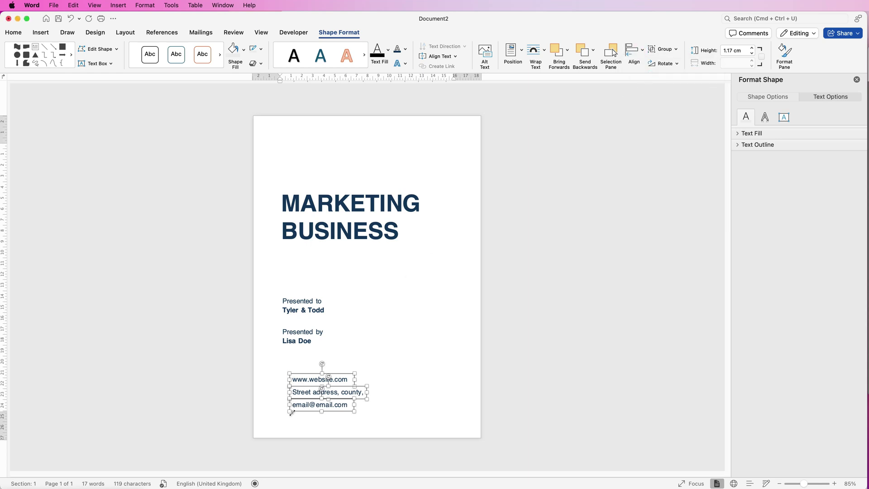
left_click(676, 49)
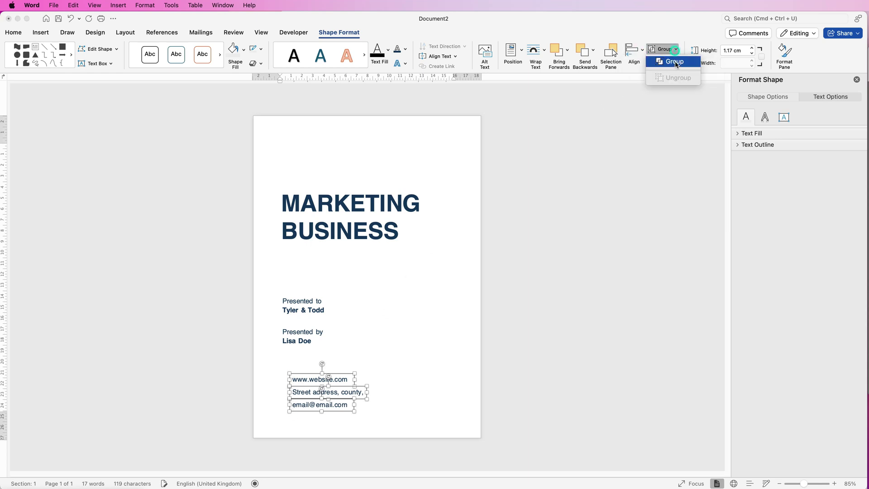
left_click(675, 61)
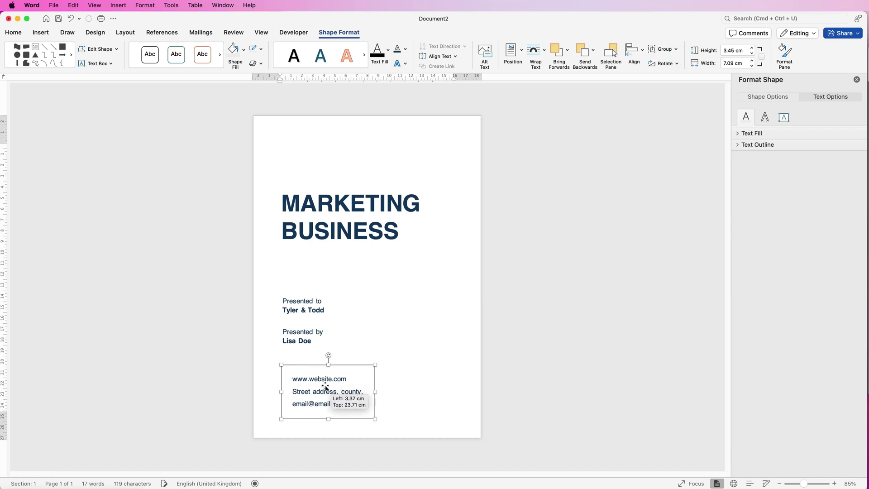
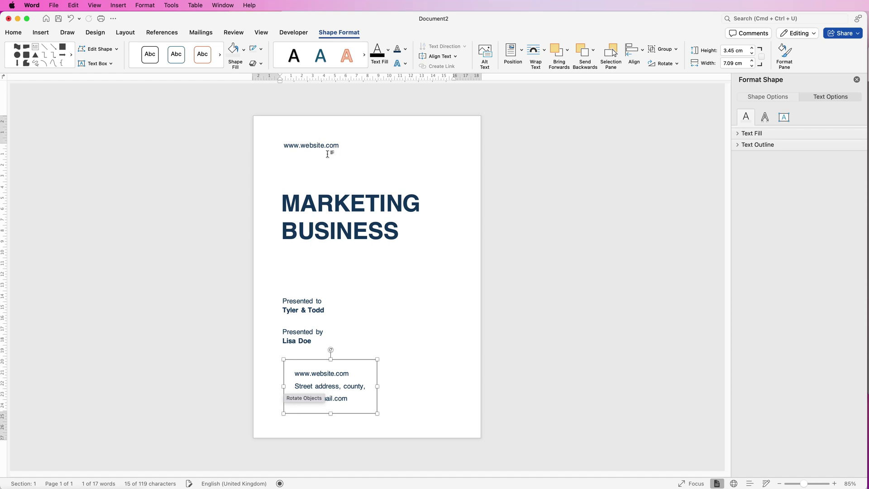
- Replace the website text in the copy above the title with "Company Name" on two lines
left_click(319, 146)
left_click_drag(314, 155, 290, 143)
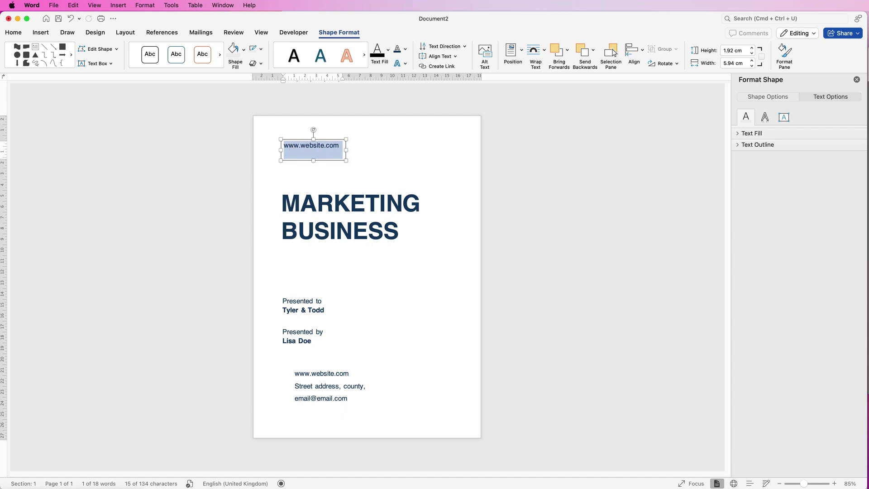
key("super+z")
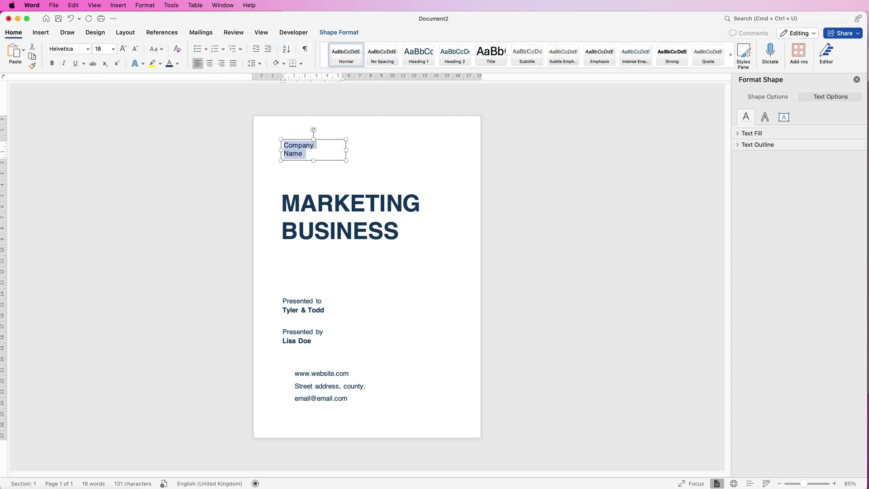
- Format "Company Name" as bold 24 pt text and enlarge its text box to fit both lines
left_click(114, 50)
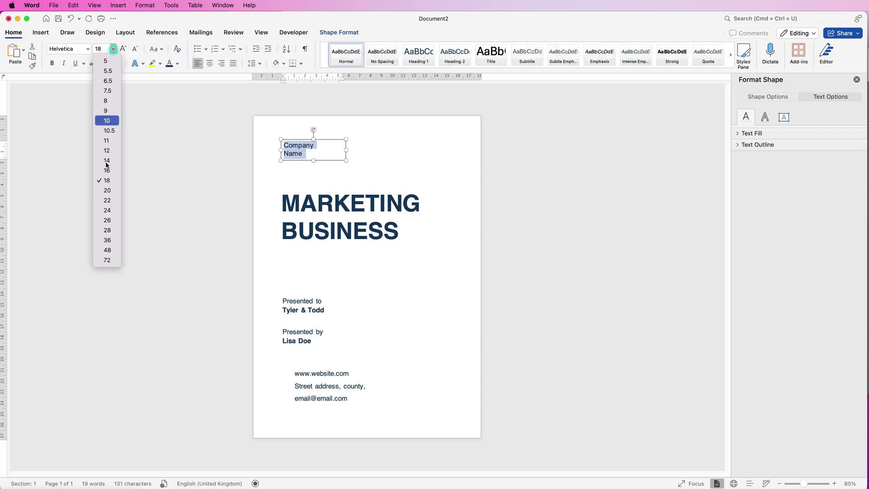
left_click(107, 211)
left_click_drag(315, 159, 314, 168)
left_click(53, 64)
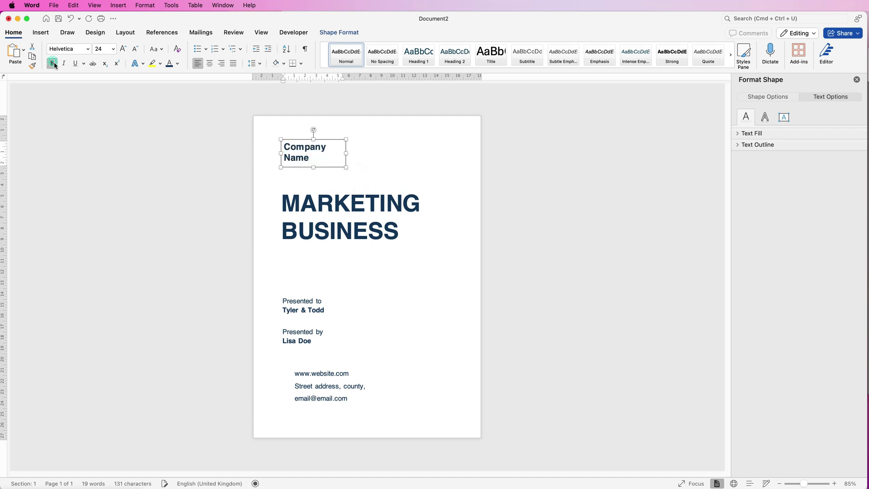
left_click(335, 181)
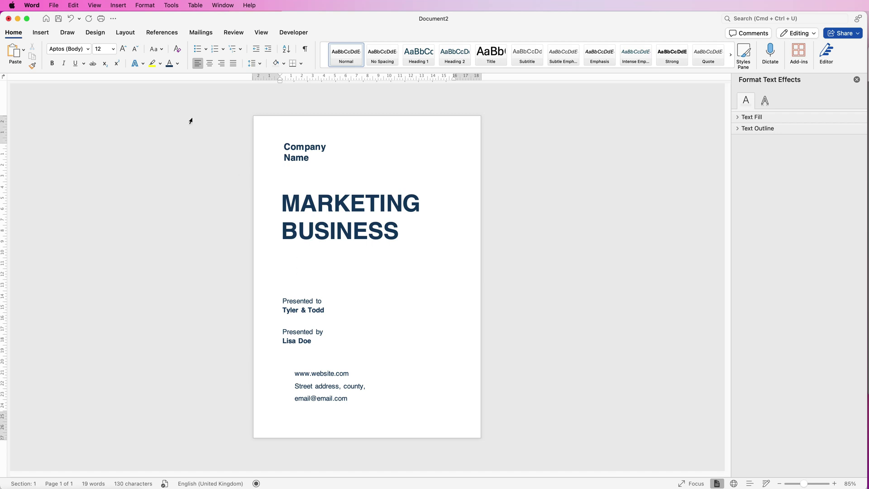
- Insert WordArt in the plain black style reading "2024" and move it beneath the MARKETING BUSINESS title
left_click(40, 34)
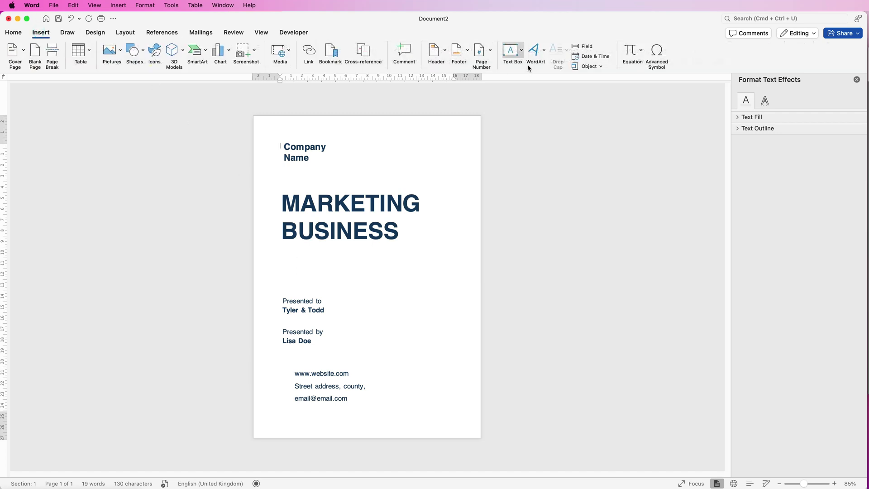
left_click(544, 51)
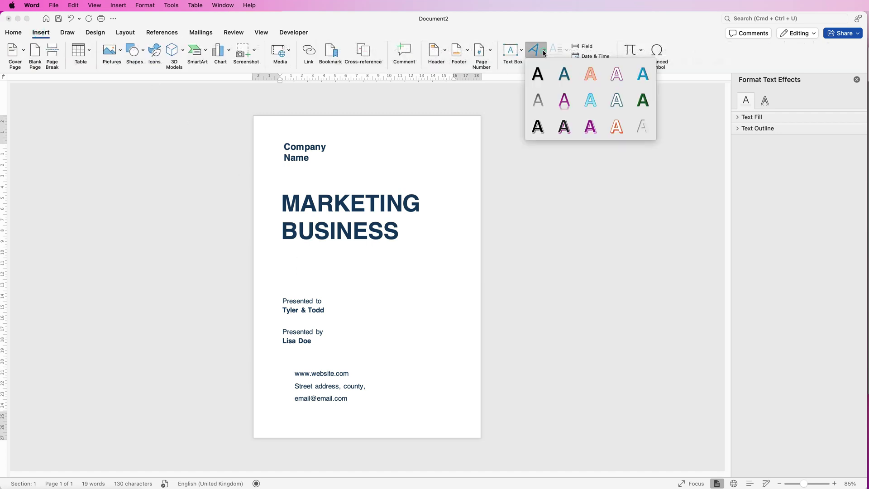
left_click(539, 74)
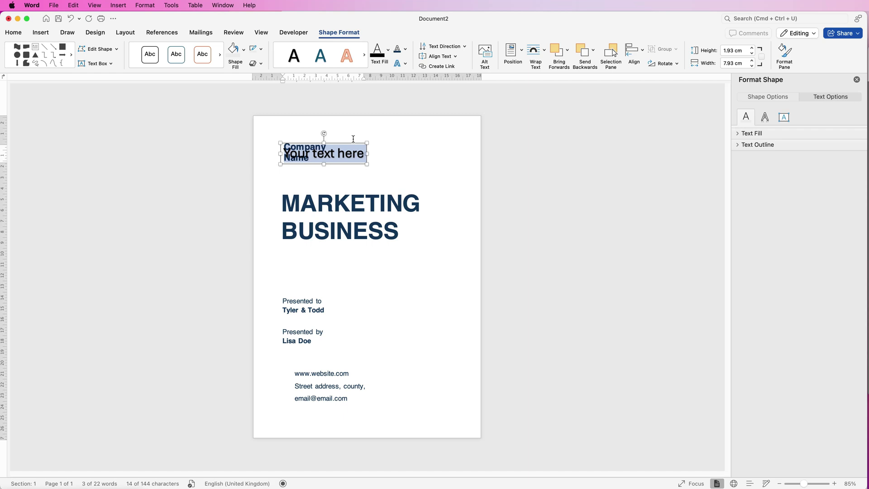
type("2024")
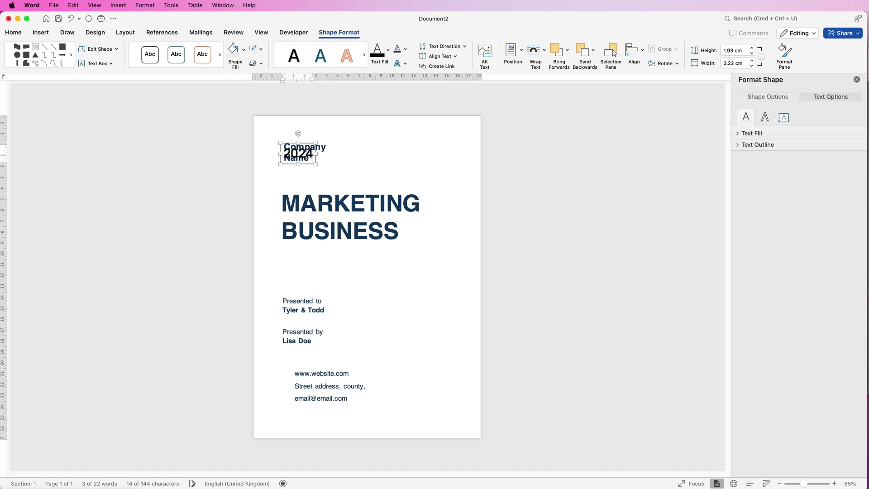
left_click_drag(309, 165, 317, 272)
- Set the "2024" text to 72 pt and extend its box to about 3.15 cm high
double_click(320, 270)
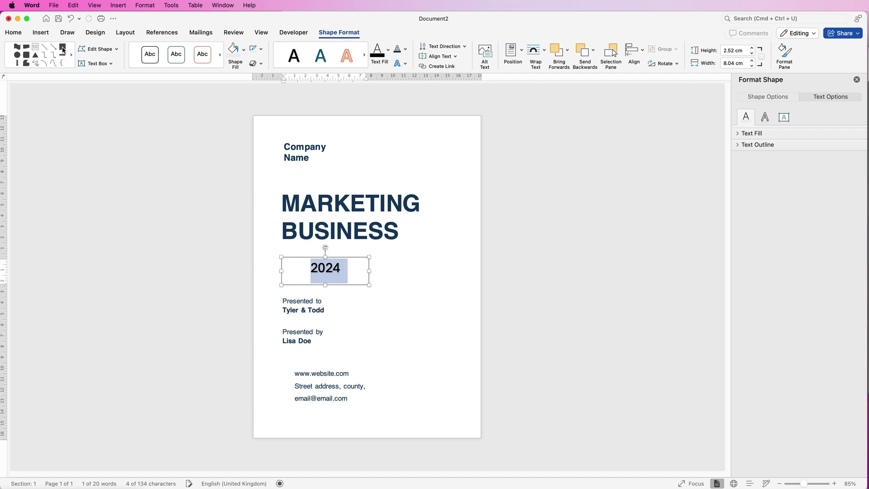
left_click(13, 32)
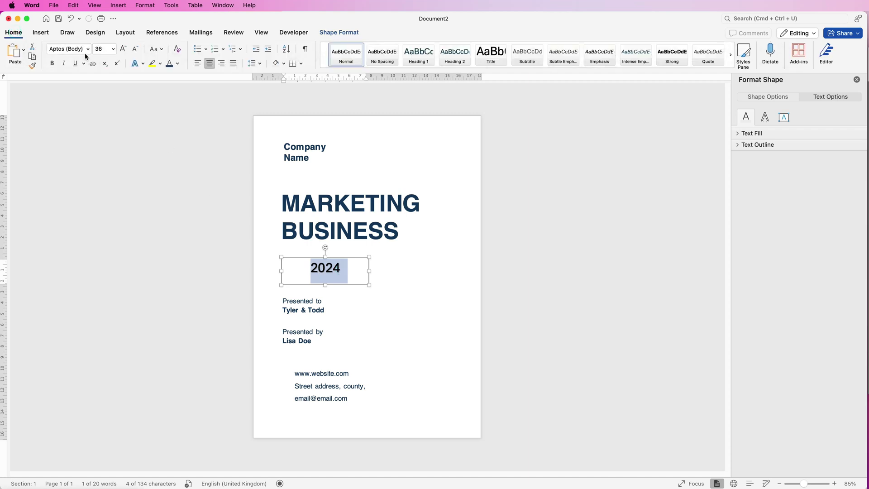
left_click(113, 49)
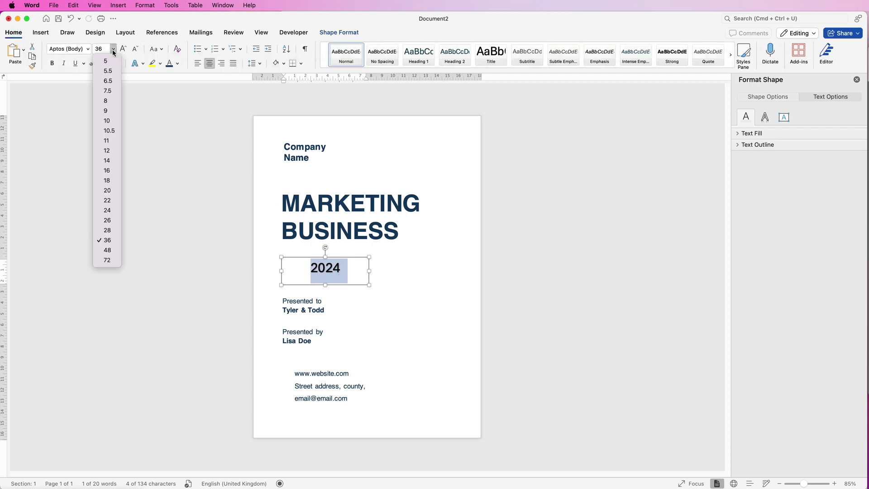
left_click(107, 260)
left_click_drag(325, 287, 325, 293)
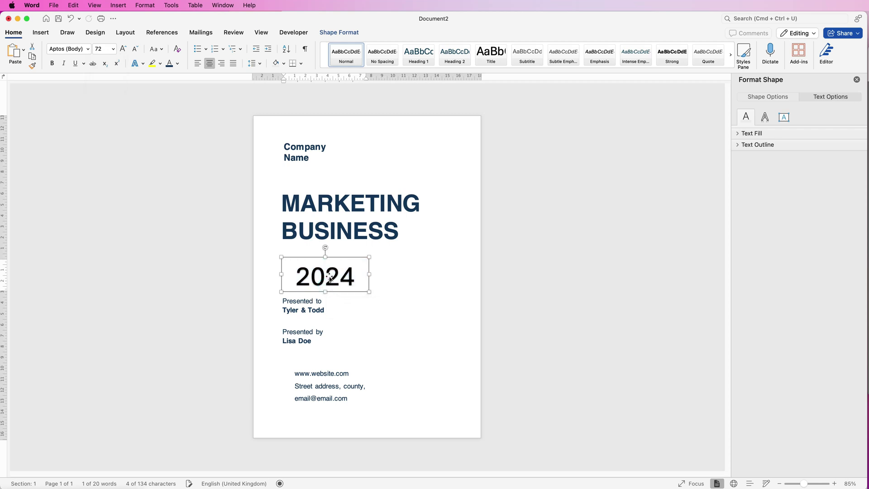
- Left-align the "2024" text and line its box up with the left edge of the title above
left_click(198, 64)
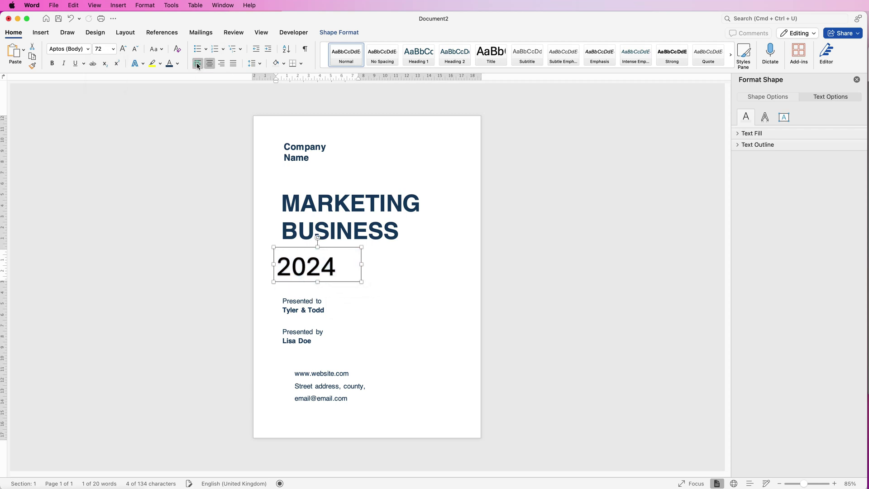
left_click_drag(314, 270, 318, 271)
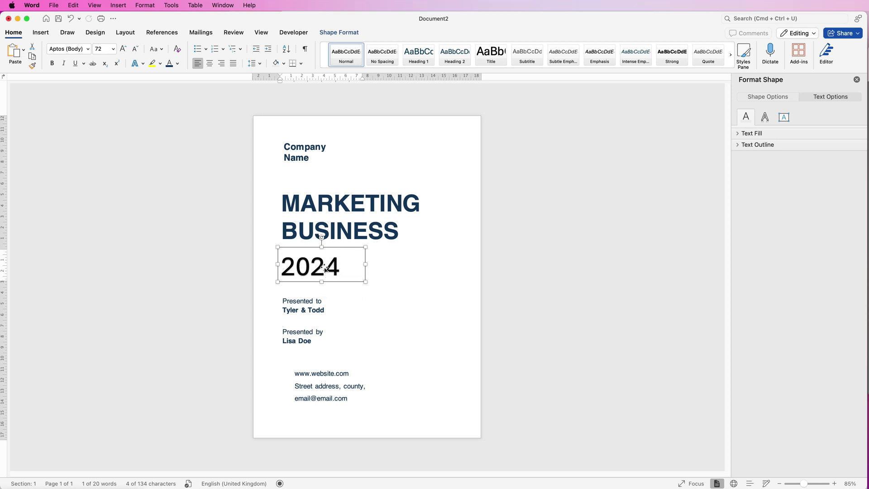
- Remove the fill from the "2024" text and give it a dark blue outline
left_click(351, 34)
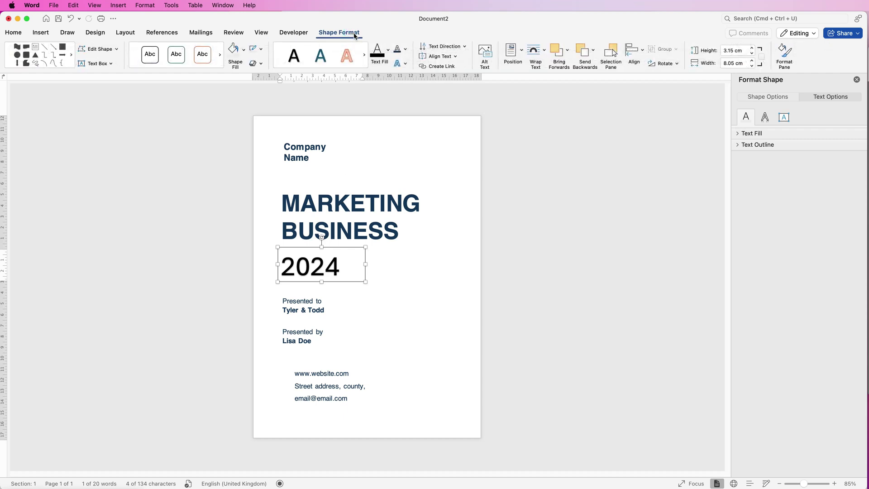
left_click(388, 51)
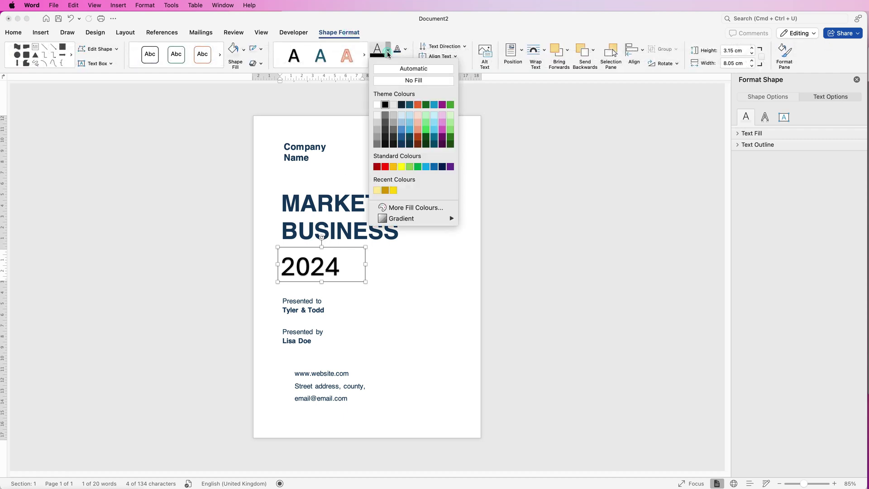
left_click(391, 80)
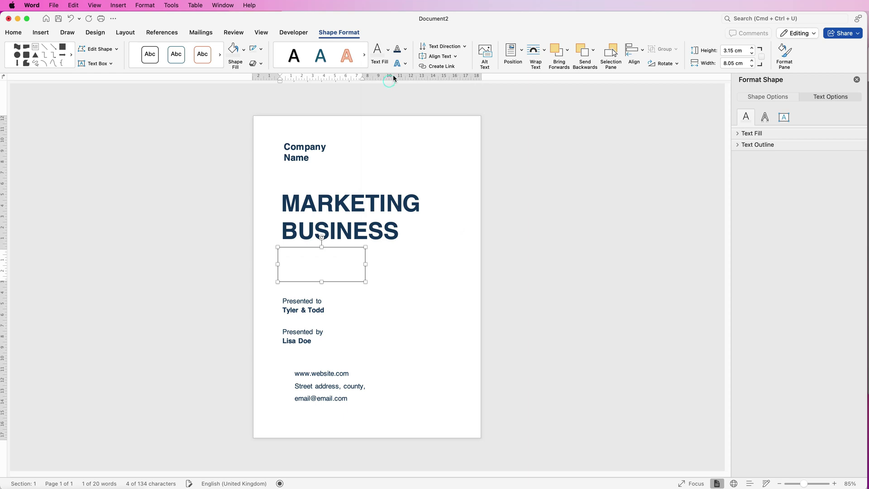
left_click(406, 50)
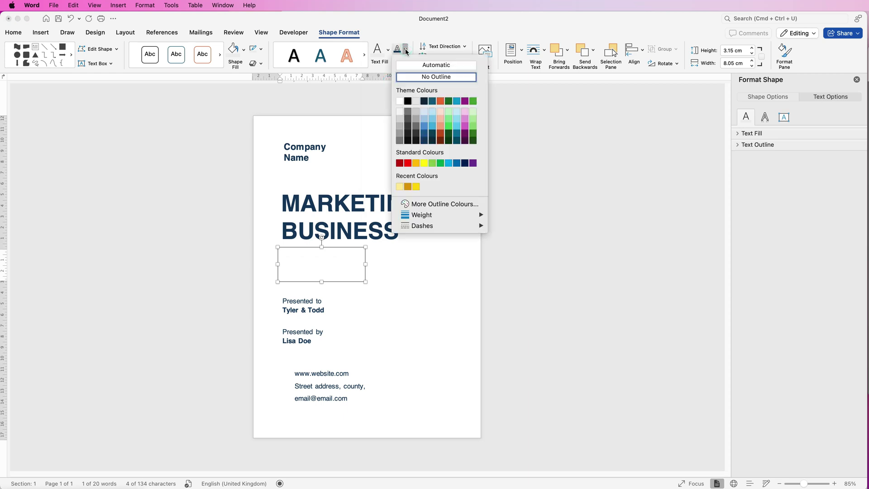
left_click(423, 142)
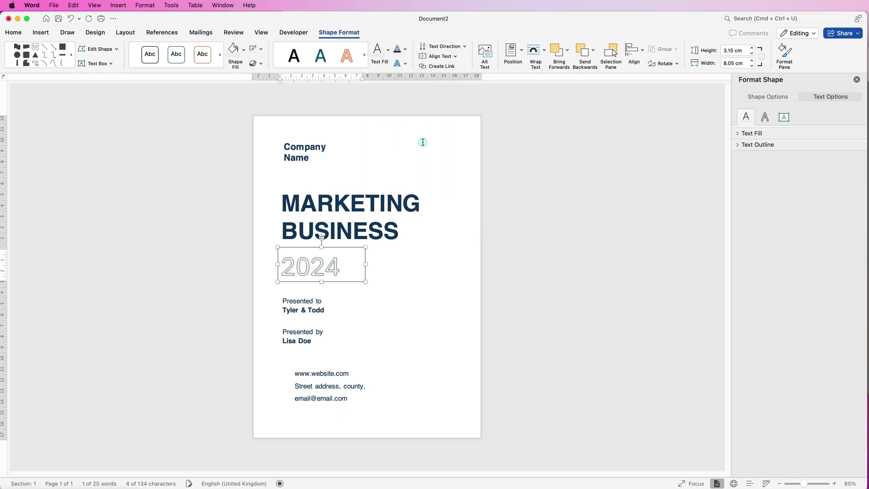
- Set the outline weight of the "2024" text to 3 pt
left_click(405, 49)
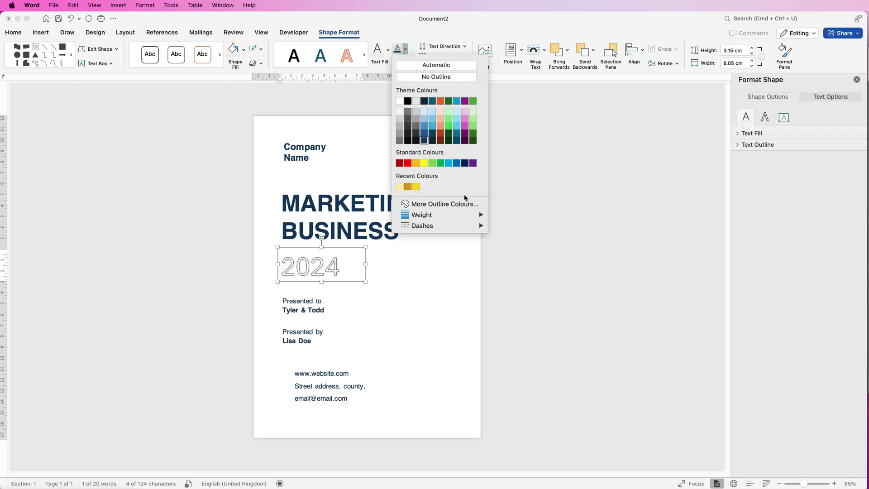
mouse_move(457, 218)
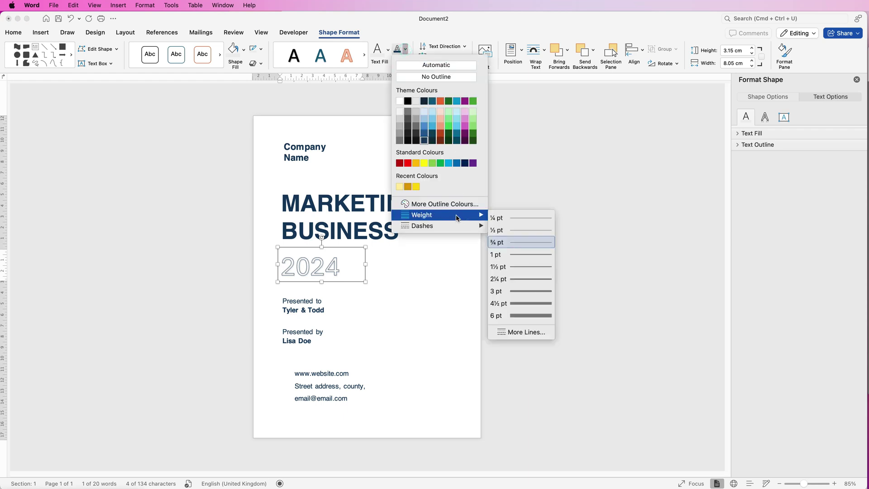
left_click(520, 291)
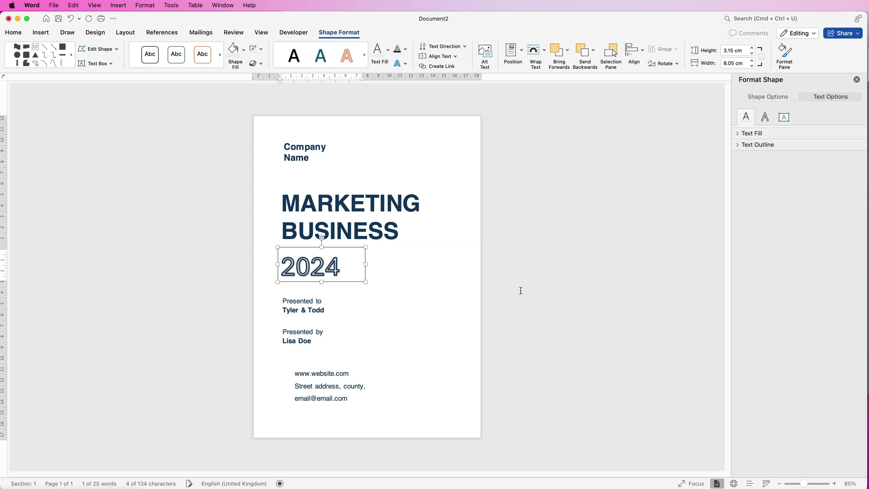
- Increase the "2024" text to 100 pt and enlarge its box to about 4.7 by 9.8 cm so all four digits fit
left_click(14, 33)
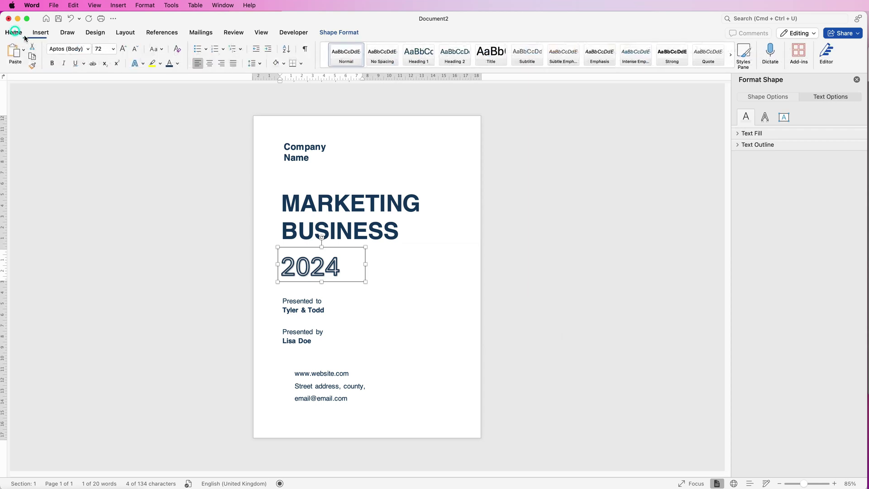
left_click(123, 49)
left_click(123, 49)
left_click(122, 49)
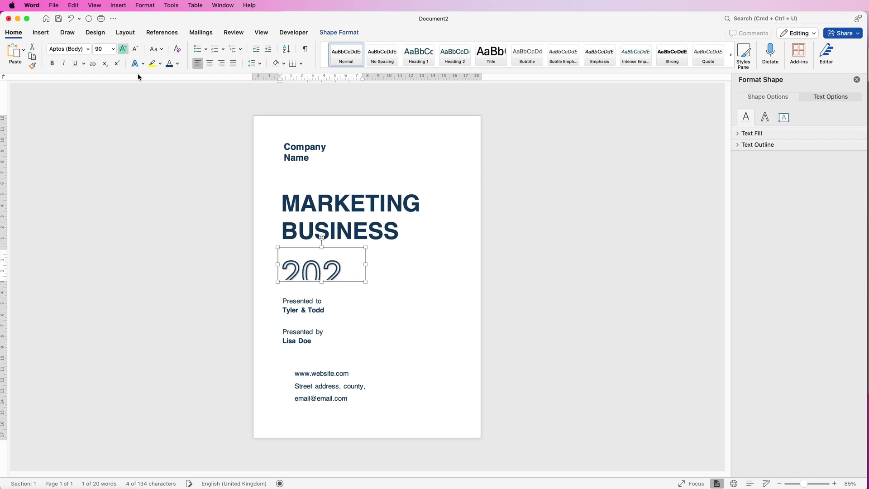
left_click(88, 49)
left_click(83, 130)
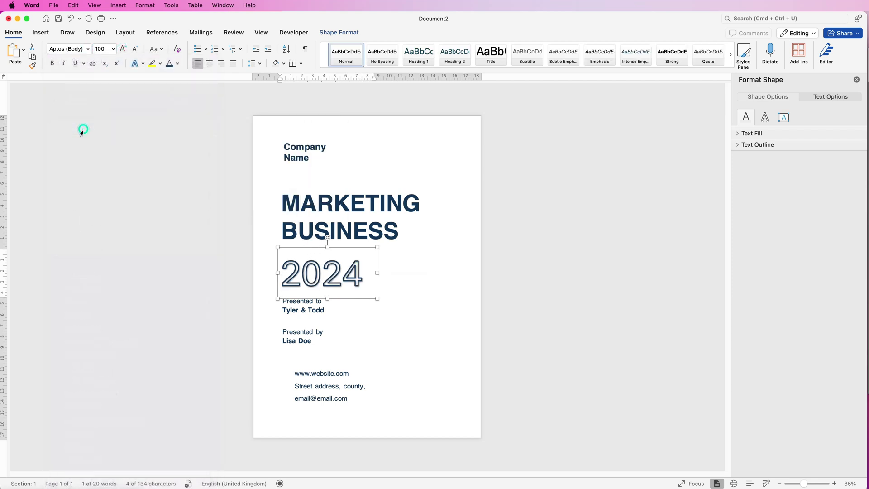
- Remove the shadow effect from the "2024" text
left_click(335, 33)
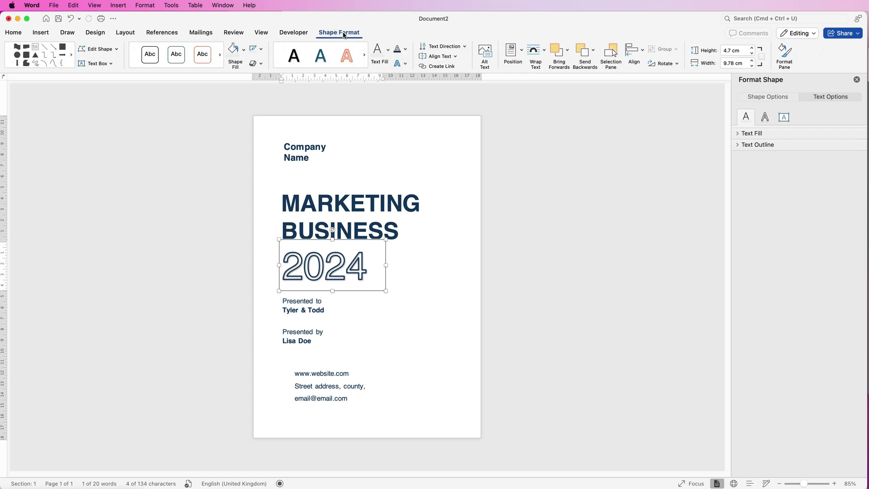
left_click(406, 64)
mouse_move(420, 78)
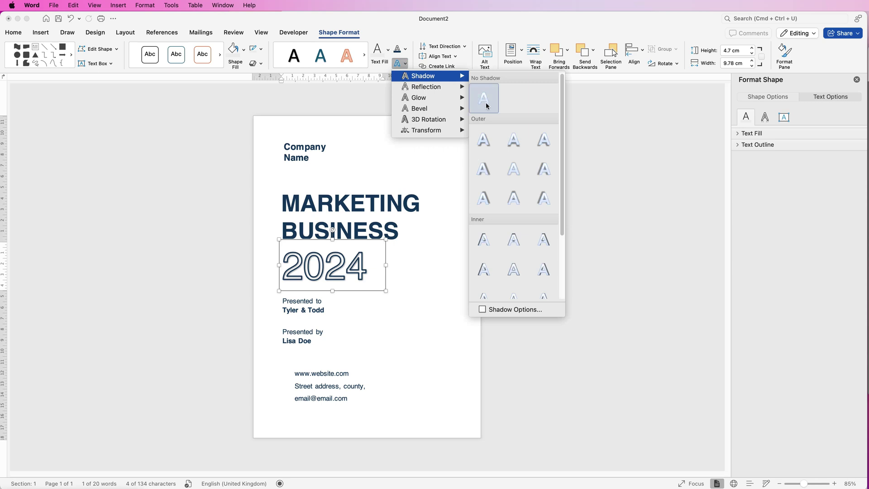
left_click(484, 103)
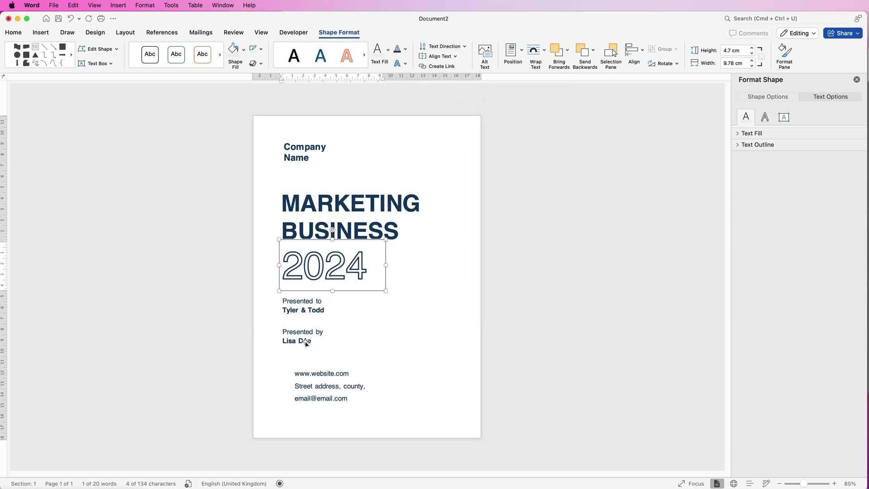
- Move the "2024" text and the "Presented to" and "Presented by" blocks slightly down the page
left_click(435, 322)
left_click_drag(327, 267, 324, 271)
mouse_move(311, 310)
left_mouse_down()
mouse_move(308, 343)
mouse_move(316, 323)
left_mouse_up()
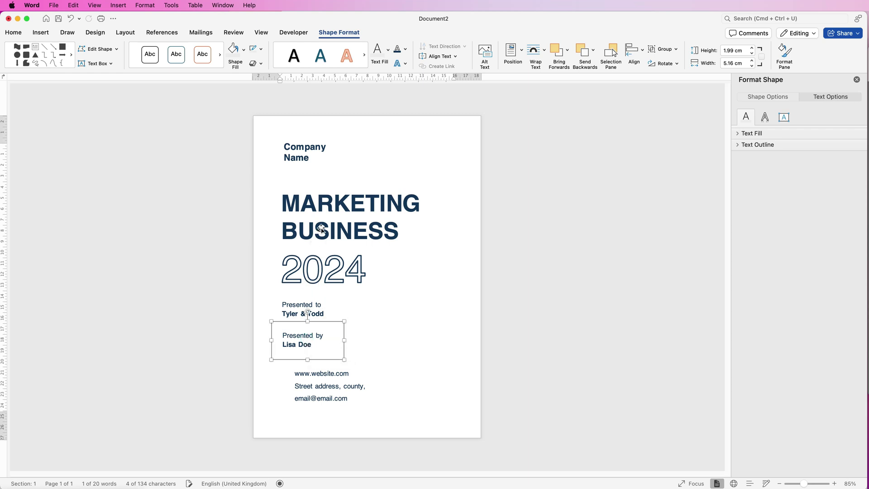
- Left-align the company name, title, "2024" and both presentation text boxes with one another
left_click(298, 157)
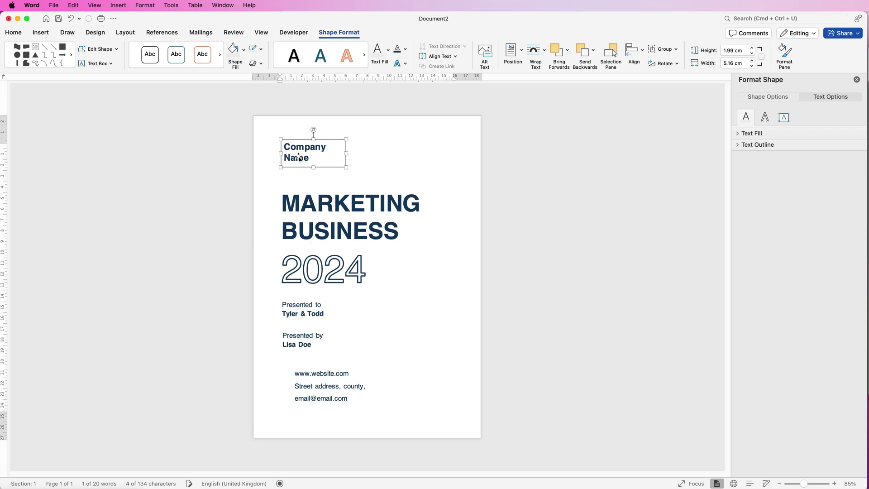
left_click(303, 211, "shift")
left_click(304, 272, "shift")
left_click(304, 317, "shift")
left_click(306, 341, "shift")
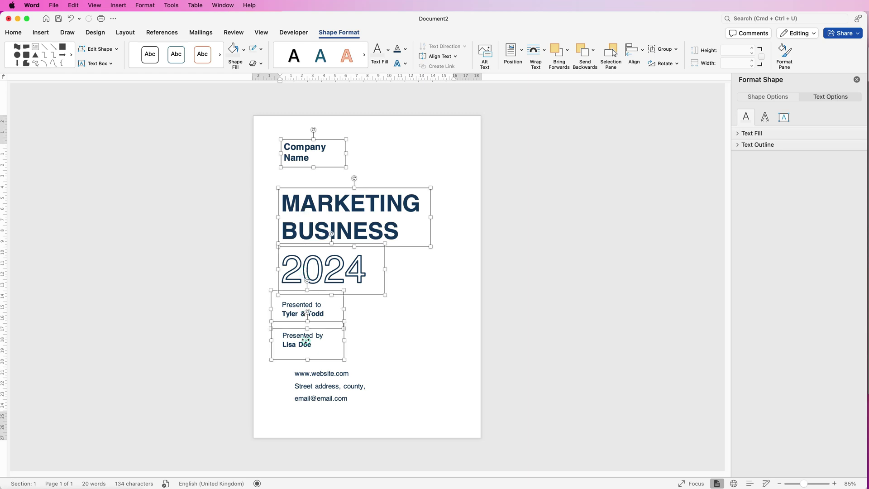
left_click(639, 51)
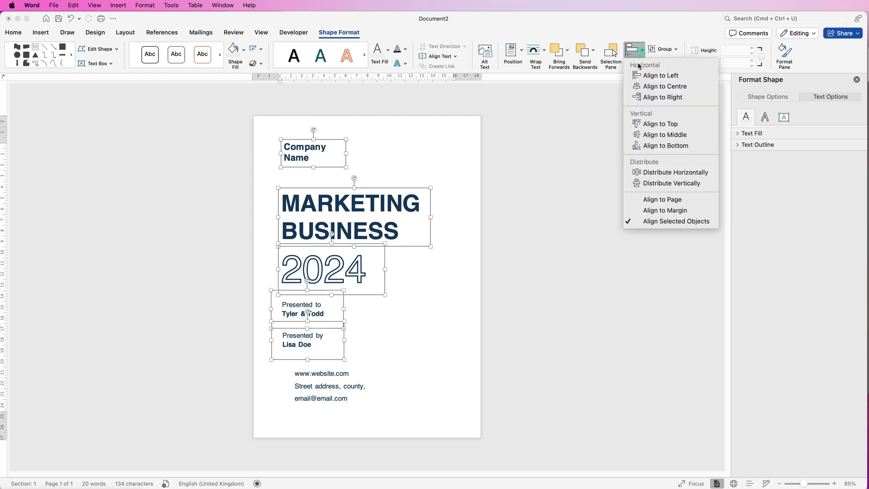
left_click(646, 76)
left_click(466, 305)
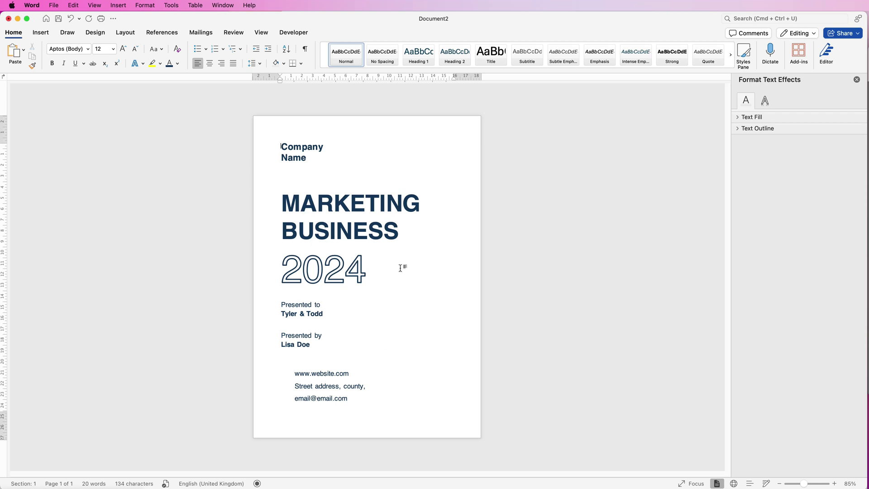
- Draw a thin rectangle about 3.81 by 0.61 cm between "2024" and the "Presented to" text
left_click(41, 33)
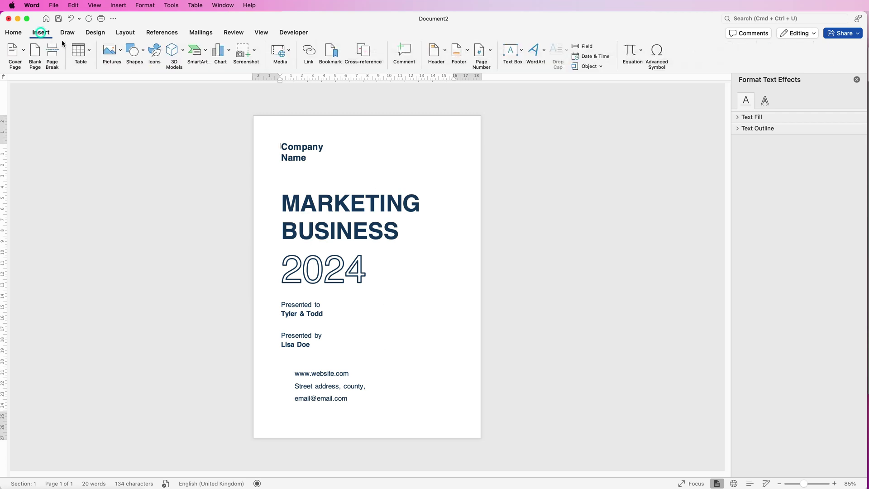
left_click(144, 54)
left_click(133, 158)
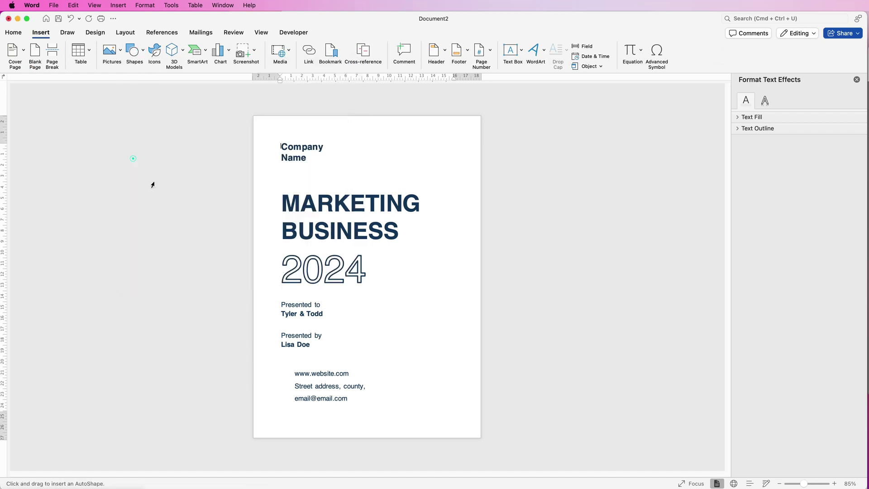
left_click_drag(281, 289, 322, 295)
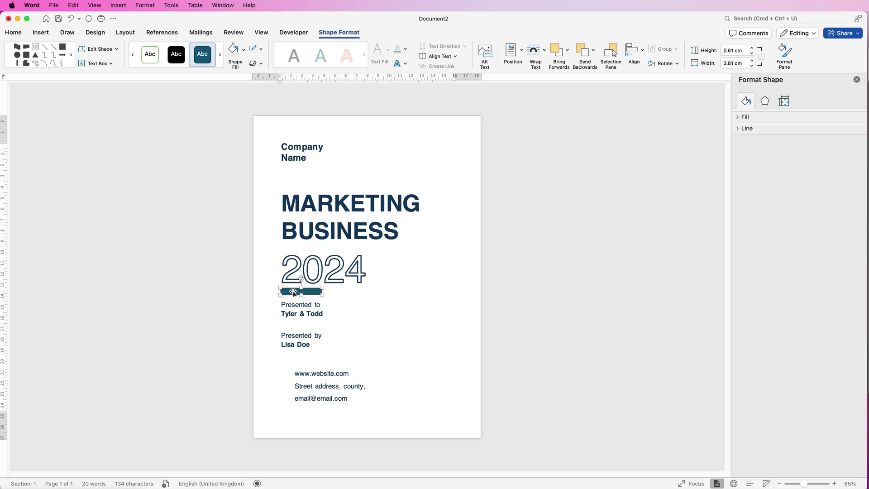
- Fill the rectangle with dark blue and no outline, and nudge it slightly right and down
left_click(243, 52)
left_click(256, 132)
left_click(261, 49)
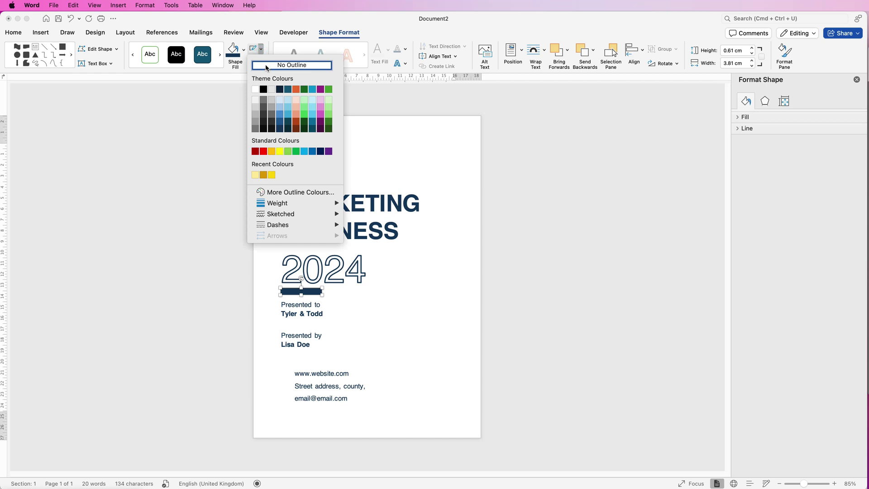
left_click(267, 68)
left_click_drag(310, 293, 312, 292)
- Move the MARKETING BUSINESS title and the "2024" text up to leave more space above the bar
left_click(324, 268)
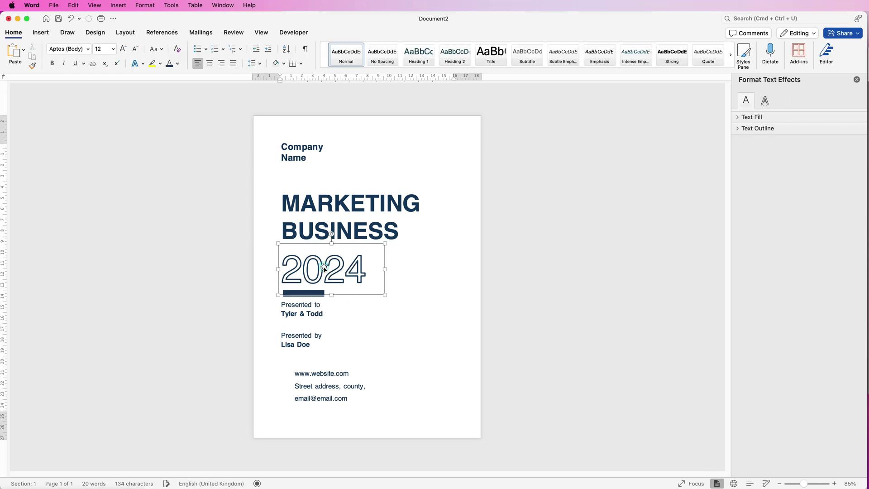
left_click(320, 222)
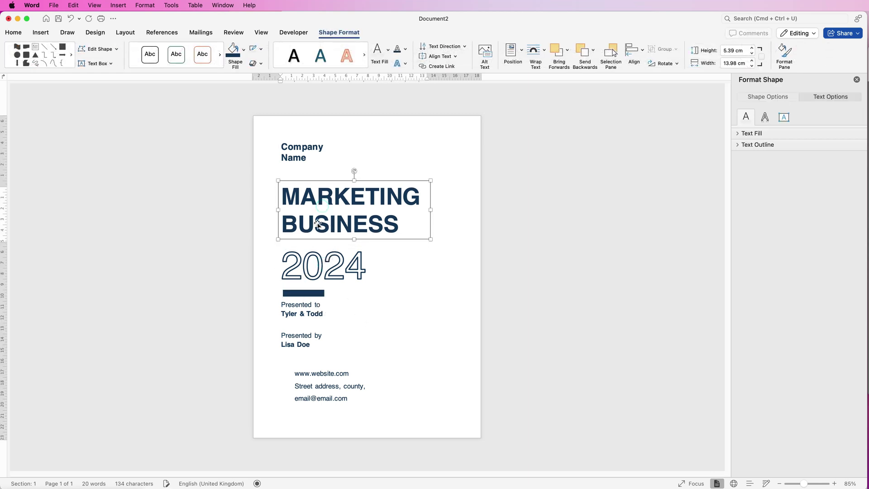
left_click(312, 271)
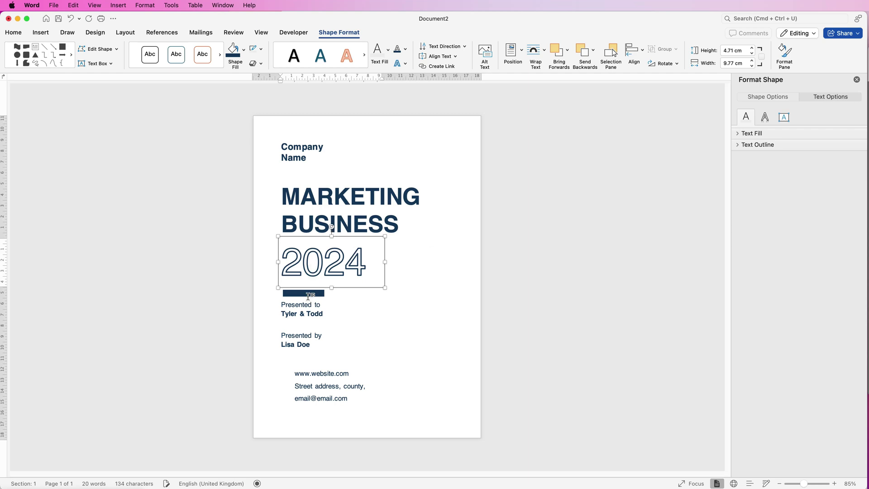
left_click(347, 311)
- Move the dark blue bar slightly up and line its left edge up with the text
left_click(305, 292)
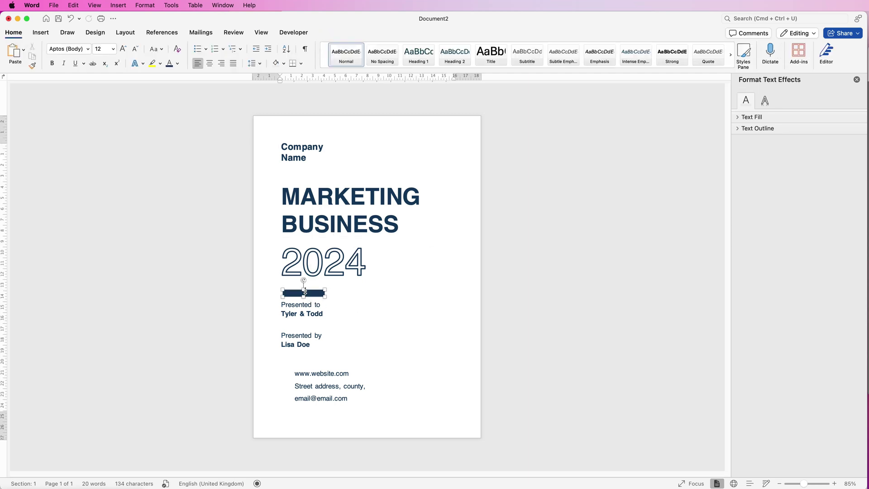
left_click_drag(305, 292, 303, 288)
left_click(361, 313)
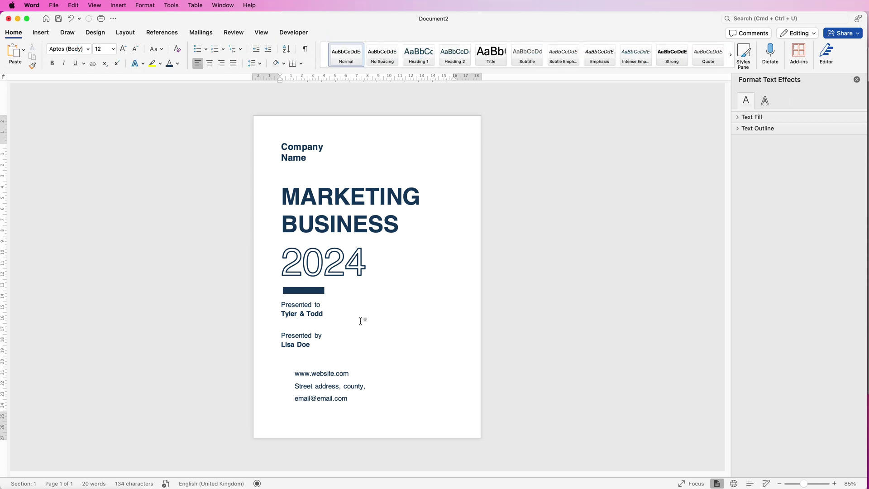
left_click(308, 290)
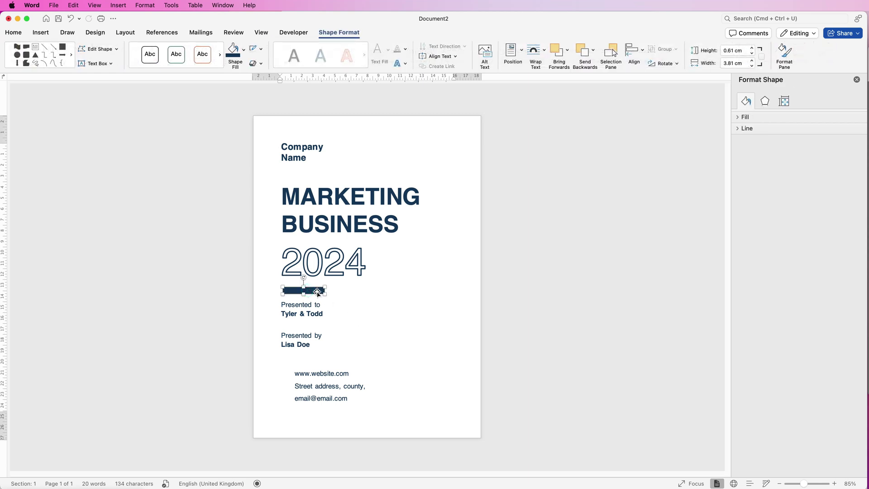
left_click(335, 355)
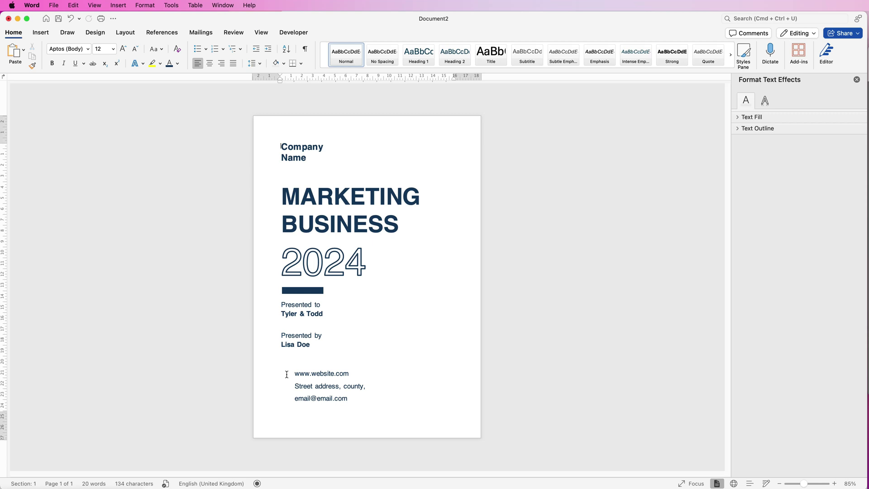
- Search the stock icons for "GLOBE" and insert the bold wireframe globe without a stand
left_click(41, 33)
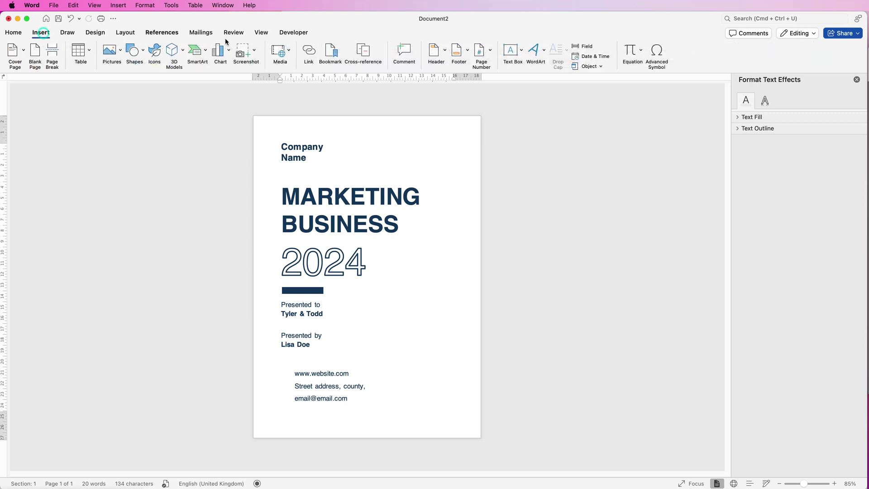
left_click(155, 54)
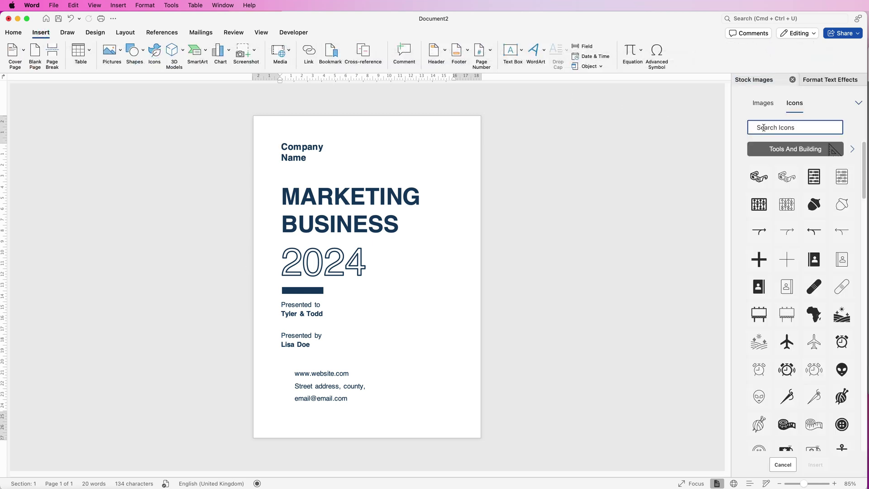
type("GLOBE")
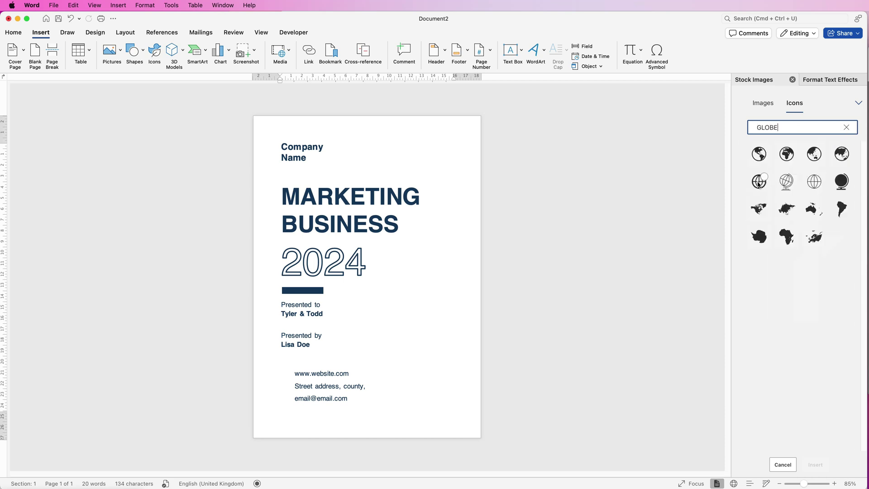
left_click(764, 177)
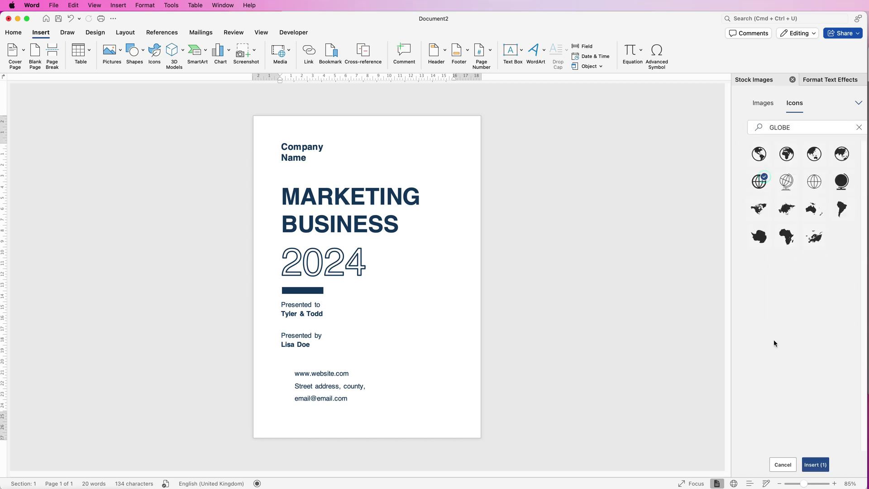
left_click(811, 469)
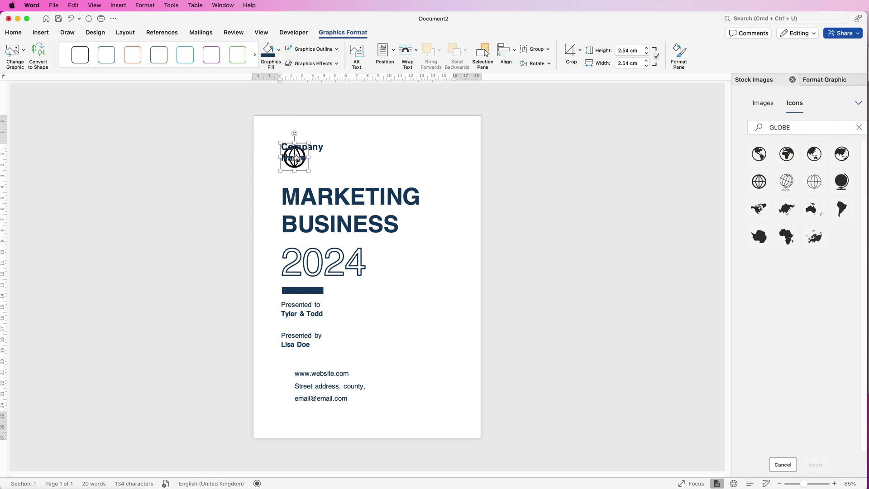
- Fill the globe icon with dark blue and try to move it off the company name
left_click(279, 52)
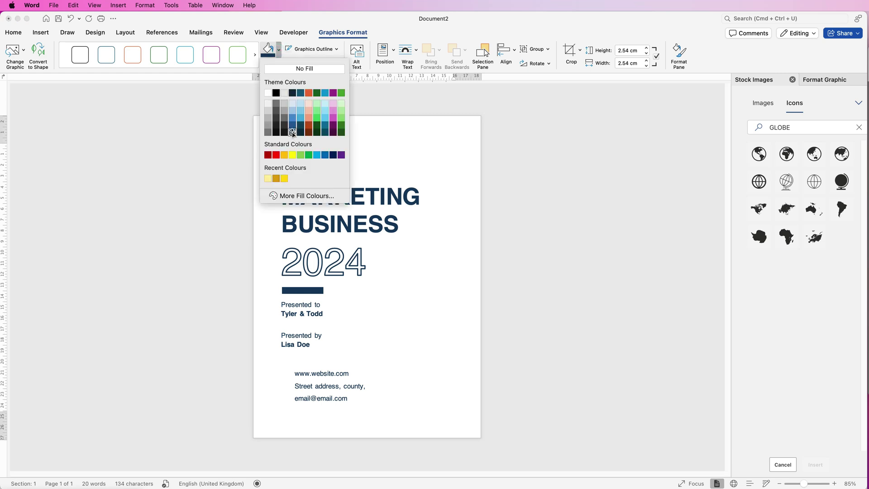
left_click(292, 133)
mouse_move(295, 158)
left_mouse_down()
mouse_move(286, 302)
mouse_move(298, 159)
mouse_move(297, 172)
left_mouse_up()
left_click(302, 165)
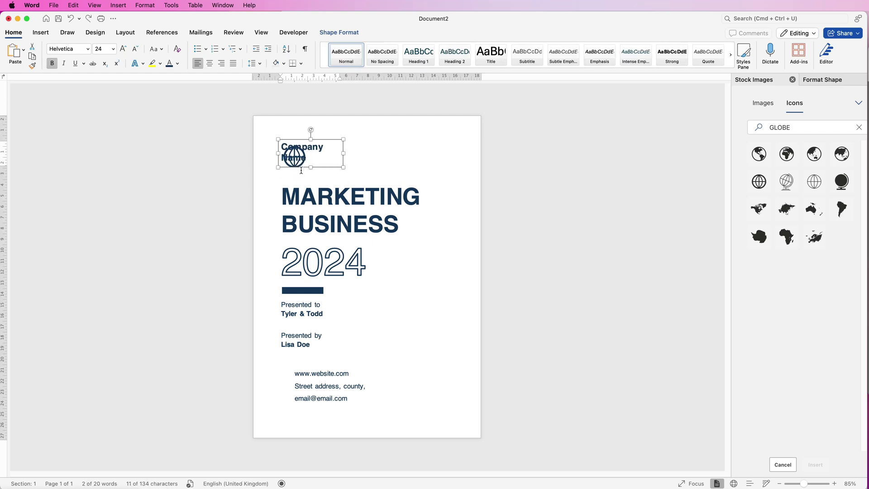
left_click(298, 162)
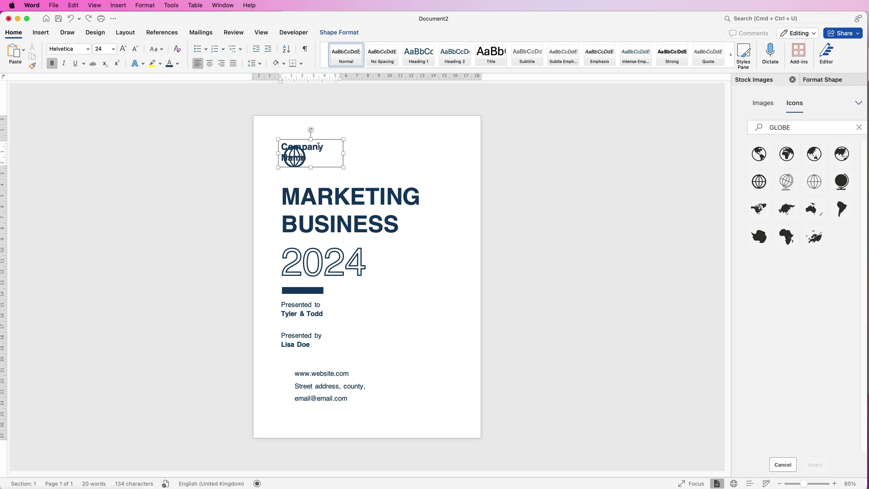
- Show the list of objects on the page and select the globe graphic from it
left_click(350, 34)
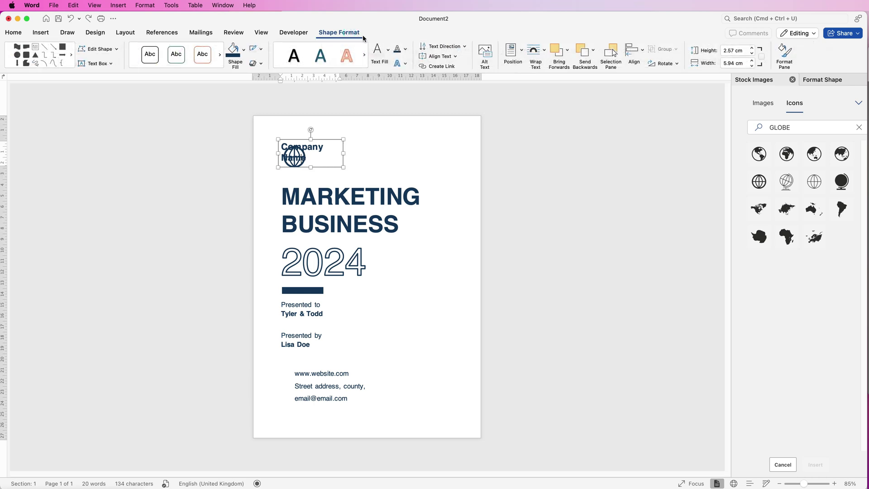
left_click(612, 53)
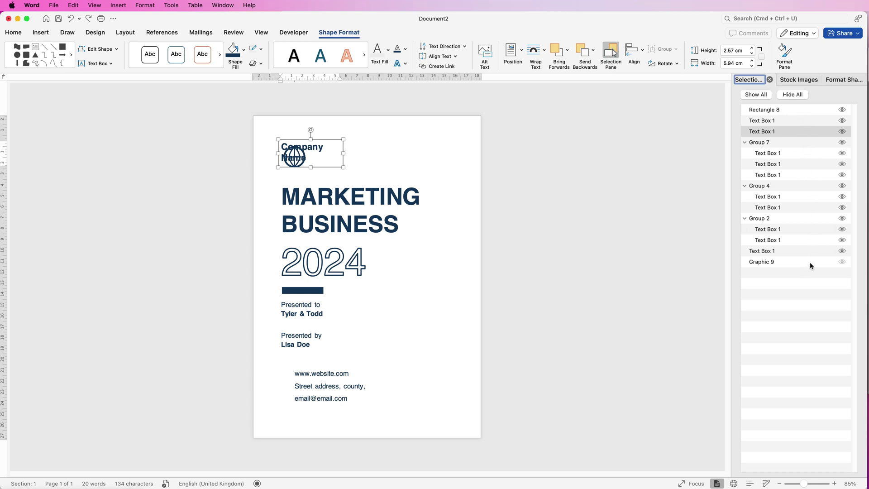
left_click(843, 252)
left_click(842, 252)
left_click(843, 252)
left_click(763, 263)
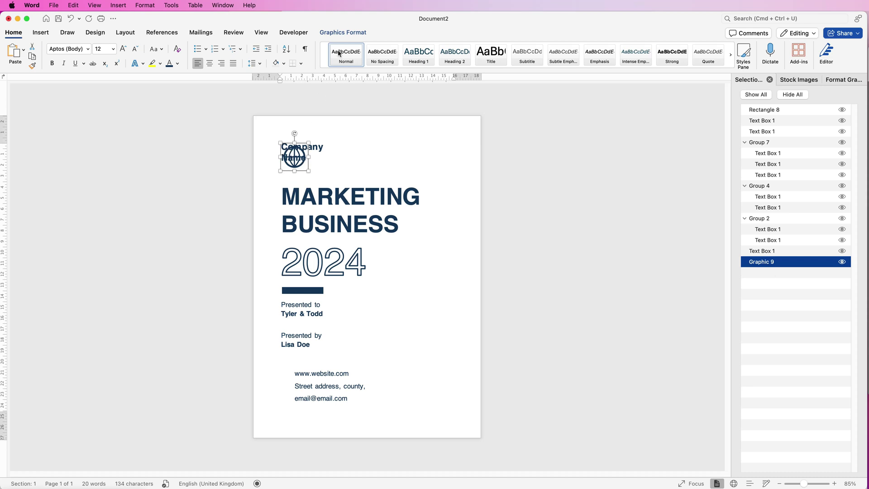
- Set the globe icon's text wrapping to In Front of Text and move it down to the contact details
left_click(352, 32)
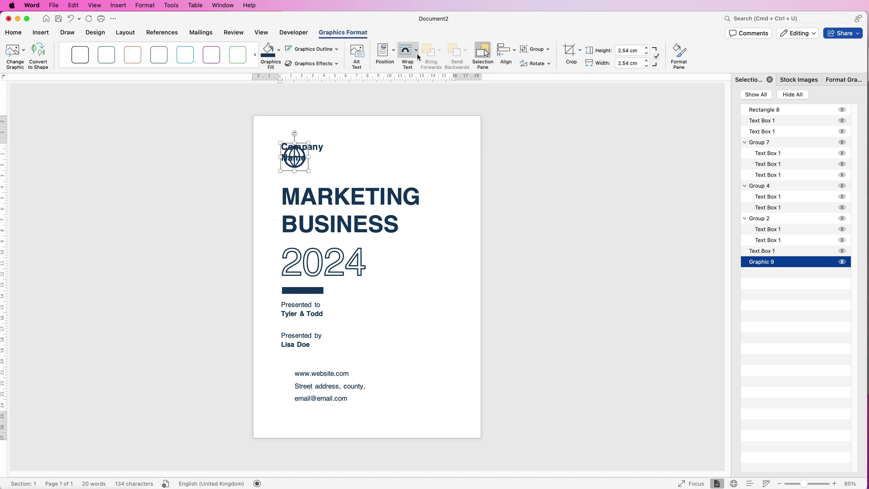
left_click(416, 53)
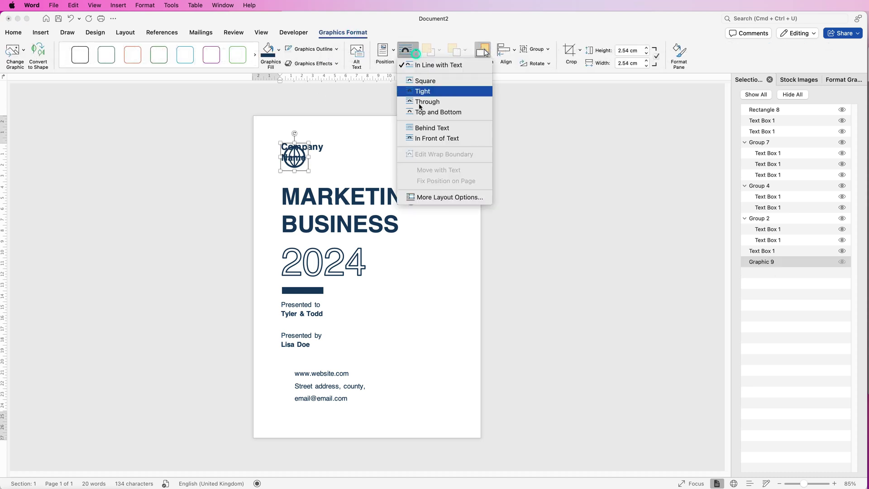
left_click(423, 138)
key("Down")
key("Down")
key("Down")
key("Down")
key("Down")
key("Down")
key("Down")
key("Down")
key("Down")
key("Down")
key("Down")
key("Down")
key("Down")
key("Down")
key("Down")
key("Down")
key("Down")
key("Down")
key("Down")
key("Down")
key("Down")
key("Down")
key("Down")
key("Down")
key("Down")
key("Down")
key("Down")
key("Down")
key("Down")
key("Down")
key("Down")
key("Down")
key("Down")
key("Down")
key("Down")
key("Down")
key("Down")
key("Down")
key("Down")
key("Down")
key("Down")
key("Down")
key("Down")
key("Down")
key("Down")
key("Down")
key("Down")
key("Down")
key("Down")
key("Down")
key("Down")
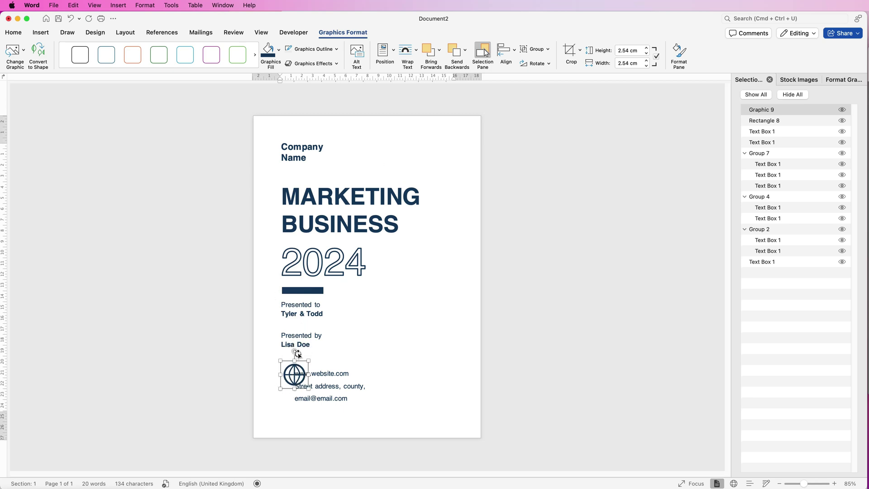
- Resize the globe icon to a height of 1 cm and deselect it
left_click(639, 51)
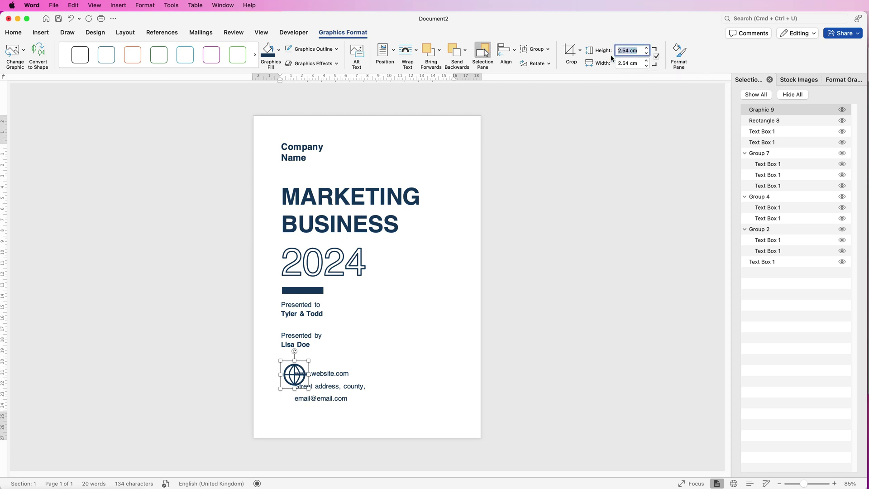
type("1")
key("Return")
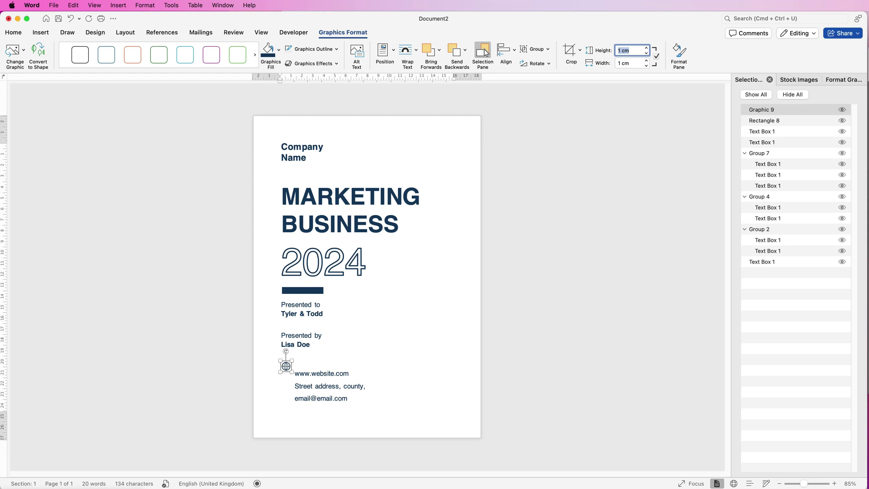
key("Escape")
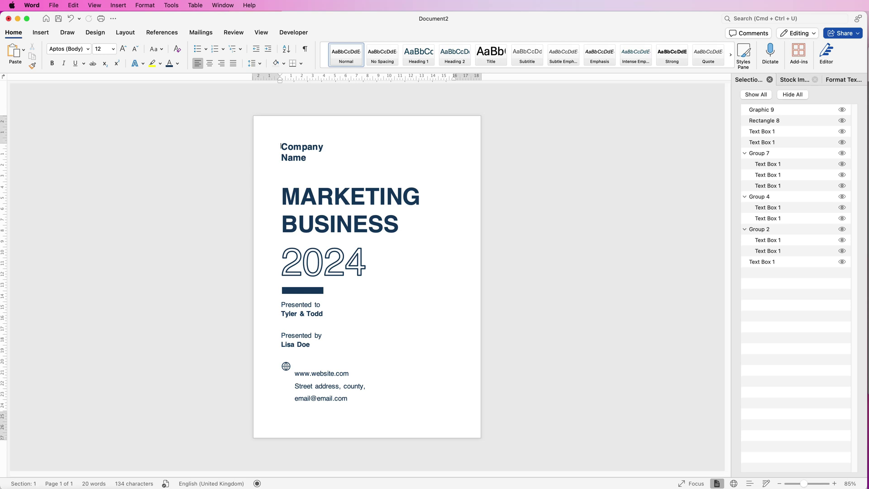
- Search the stock icons for "LOCATION" and insert the solid map pin
left_click(808, 80)
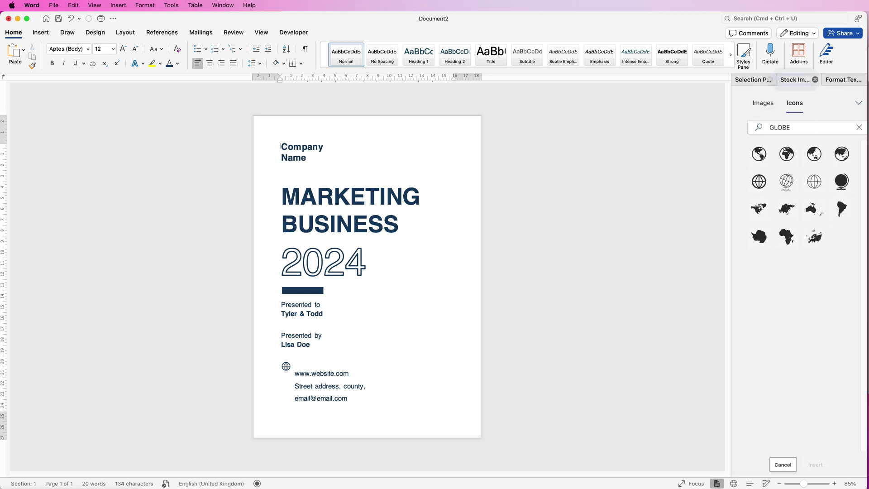
type("LOCATION")
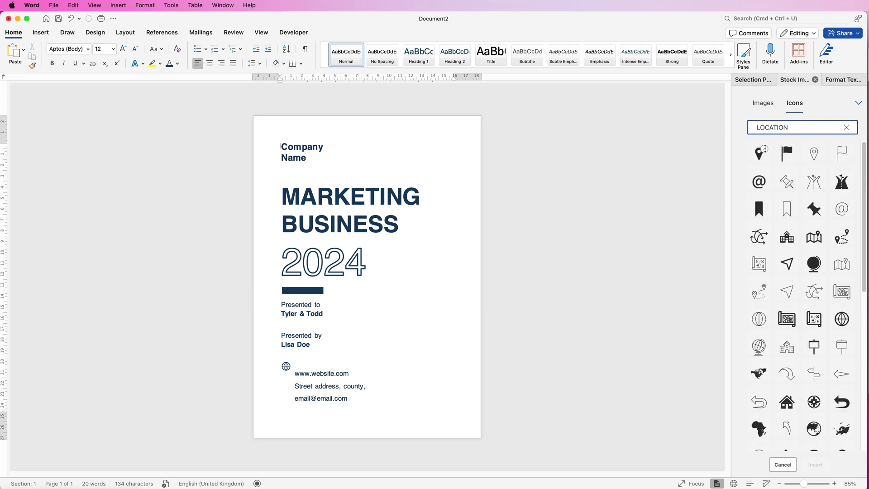
left_click(760, 154)
left_click(816, 464)
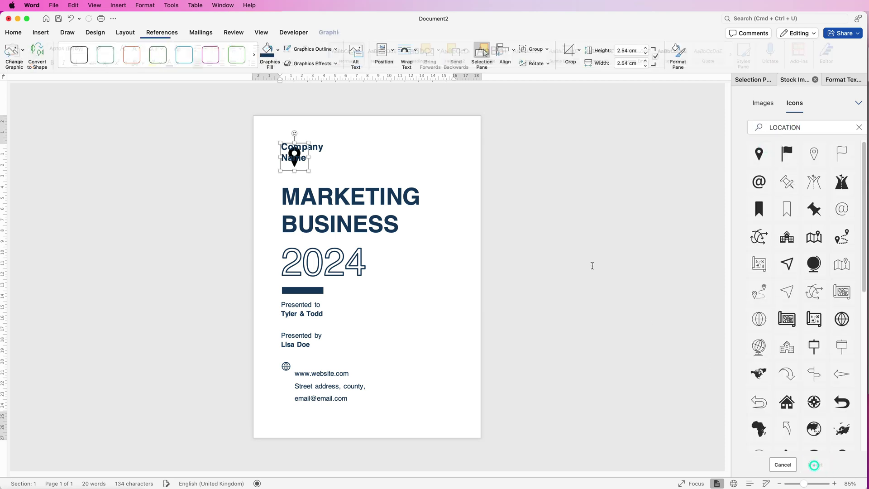
- Fill the map pin icon with the same dark blue and set its text wrapping to In Front of Text
left_click(266, 53)
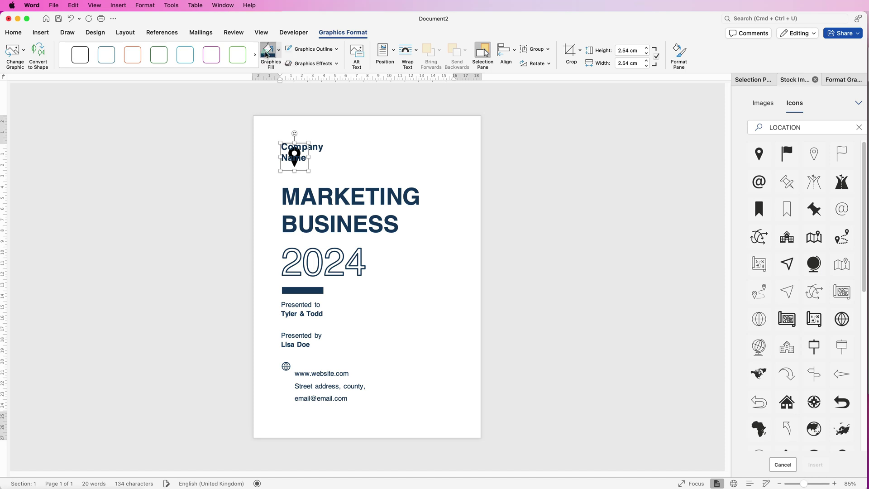
left_click(417, 54)
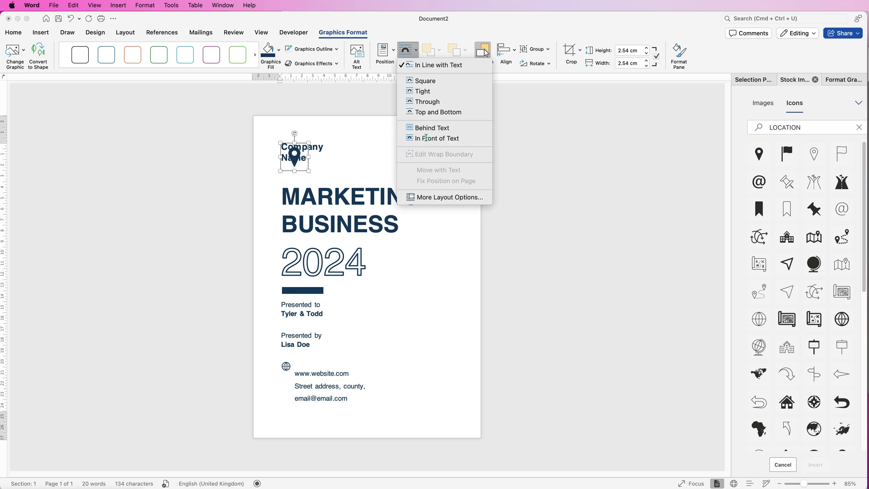
left_click(425, 138)
- Set the map pin icon's height to 1 cm and move it beside the street address line
double_click(629, 50)
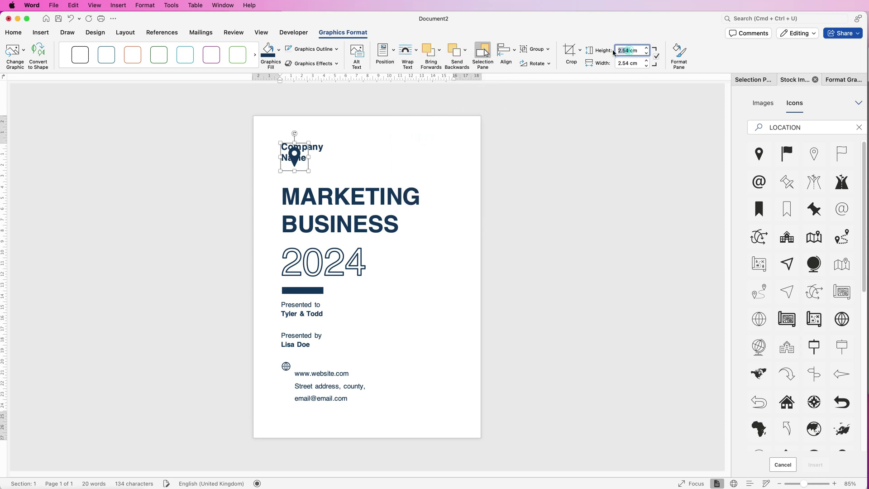
type("1")
key("Return")
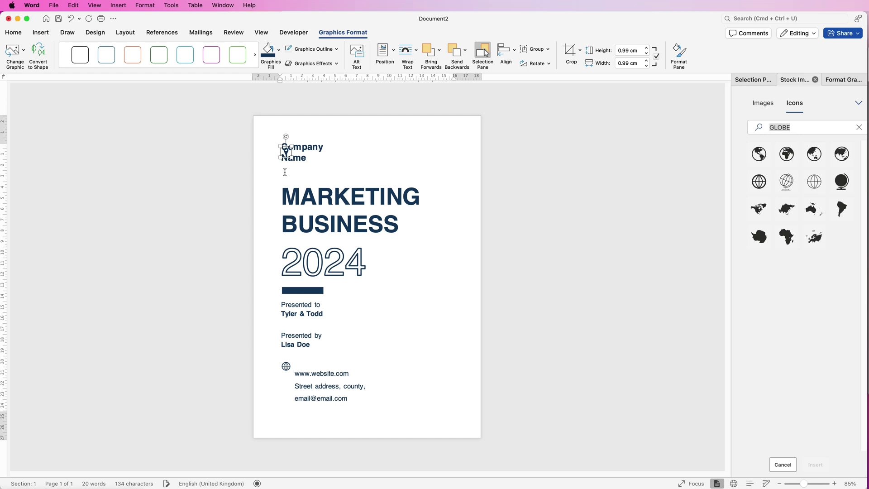
left_click_drag(285, 172, 320, 297)
- Search the stock icons for "EMAIL" and insert the bold closed envelope
left_click_drag(797, 128, 752, 127)
type("EMAIL")
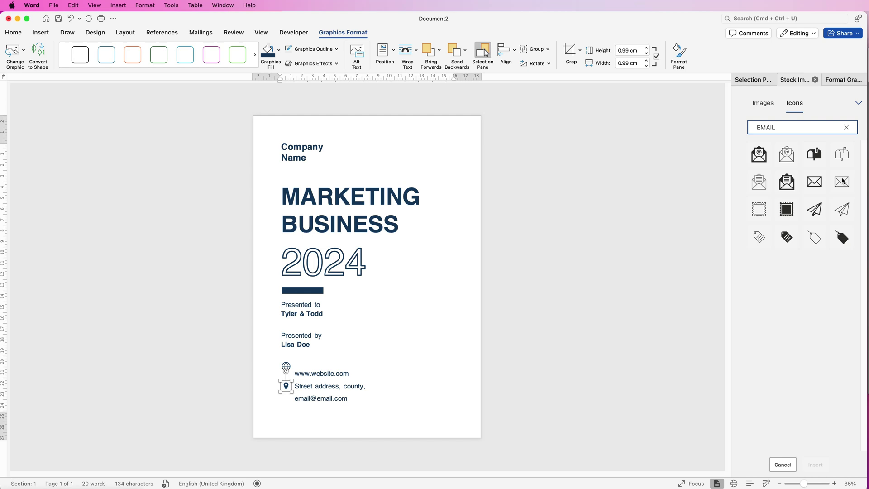
left_click(816, 181)
left_click(812, 464)
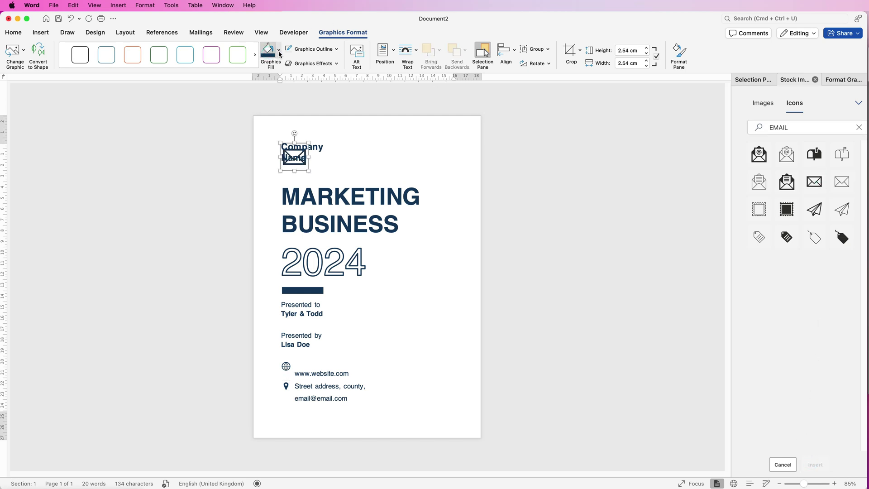
- Set the envelope icon's text wrapping to In Front of Text and its height to 1 cm
left_click(413, 53)
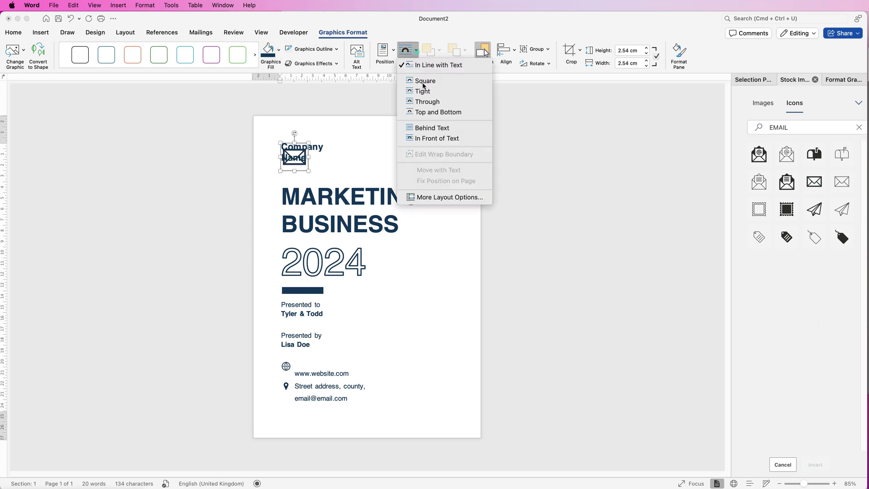
left_click(427, 139)
left_click(638, 50)
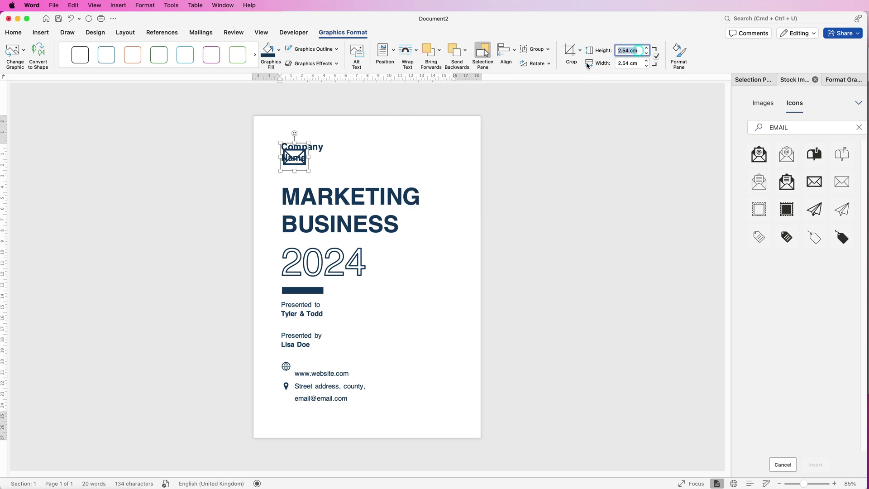
type("1")
key("Return")
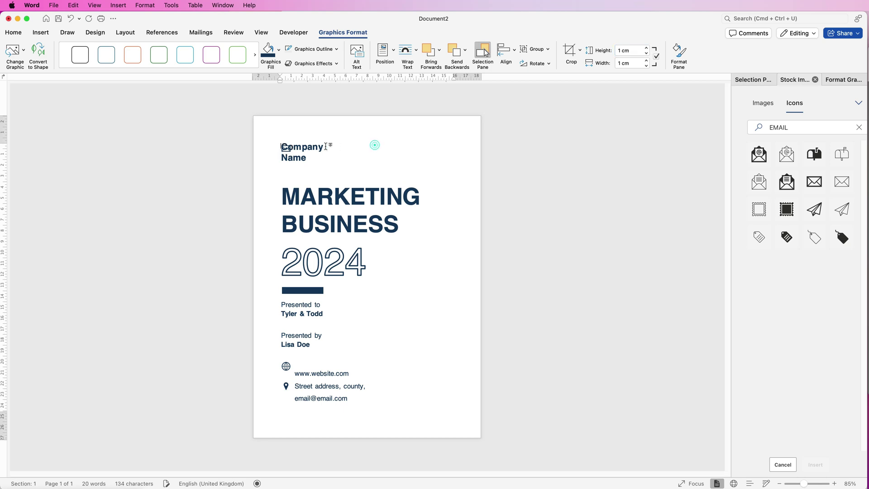
- Return to the list of page objects and select the envelope graphic that overlaps the company name
left_click(286, 148)
left_click(286, 149)
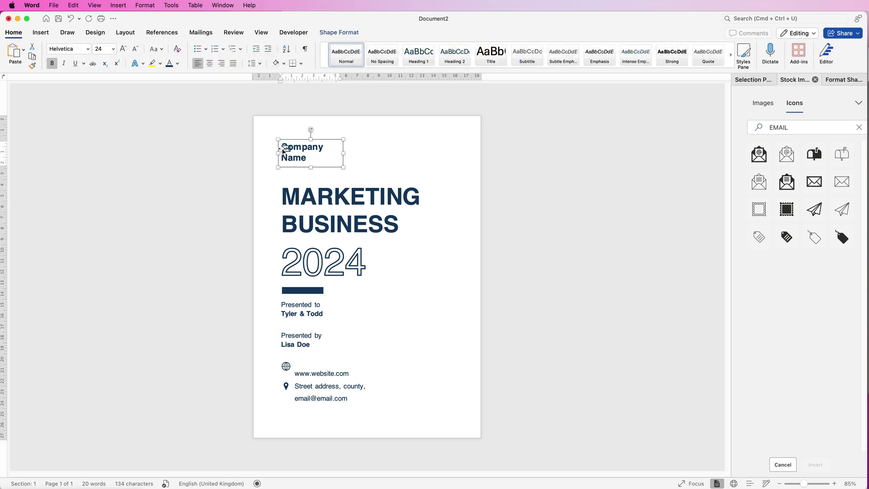
left_click(839, 82)
left_click(756, 80)
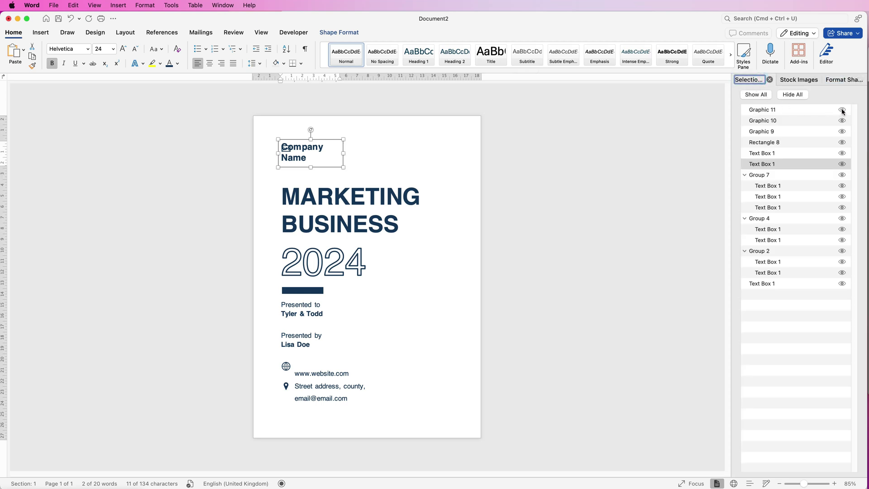
left_click(792, 109)
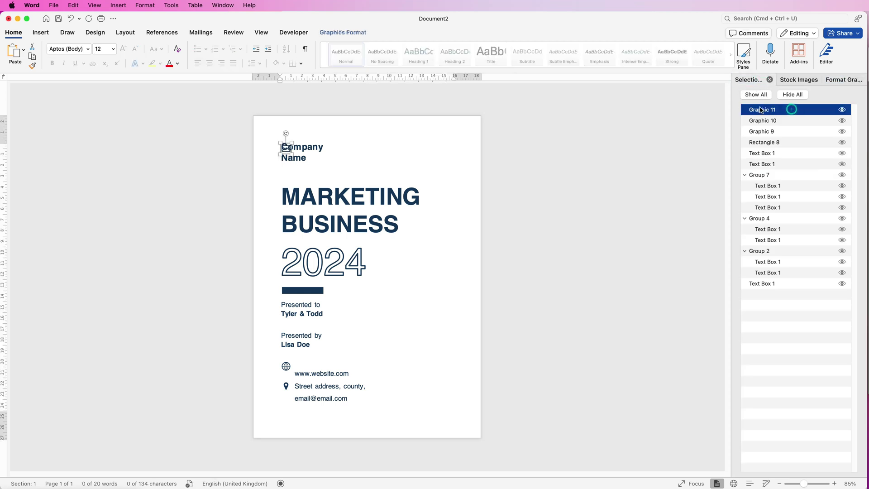
key("Down")
key("Down")
key("Down")
key("Down")
key("Down")
key("Down")
key("Down")
key("Down")
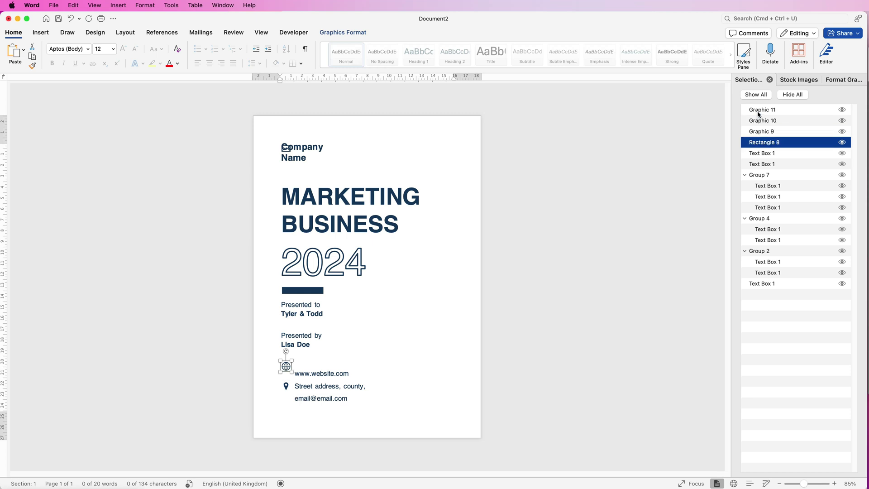
- Reselect the envelope icon and move it down beside the email line of the contact details
left_click(778, 111)
left_click_drag(286, 148, 287, 403)
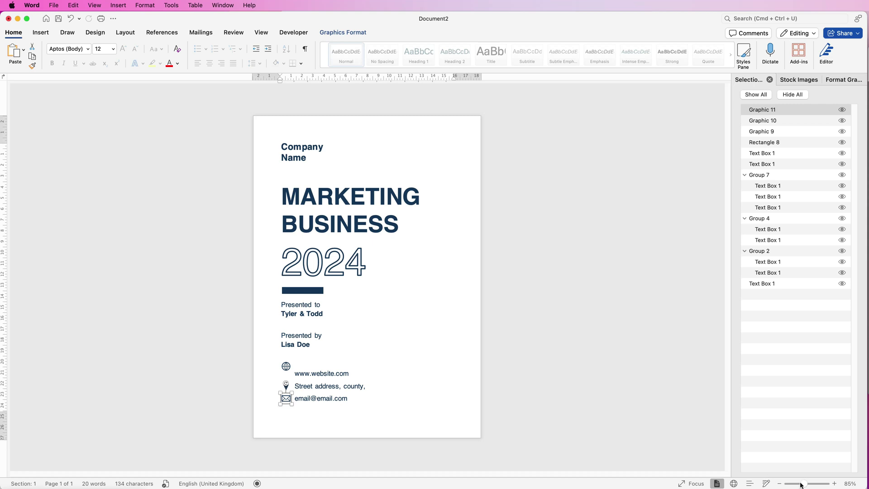
- Move the globe icon down so it sits level with the website address
left_click_drag(803, 485, 814, 483)
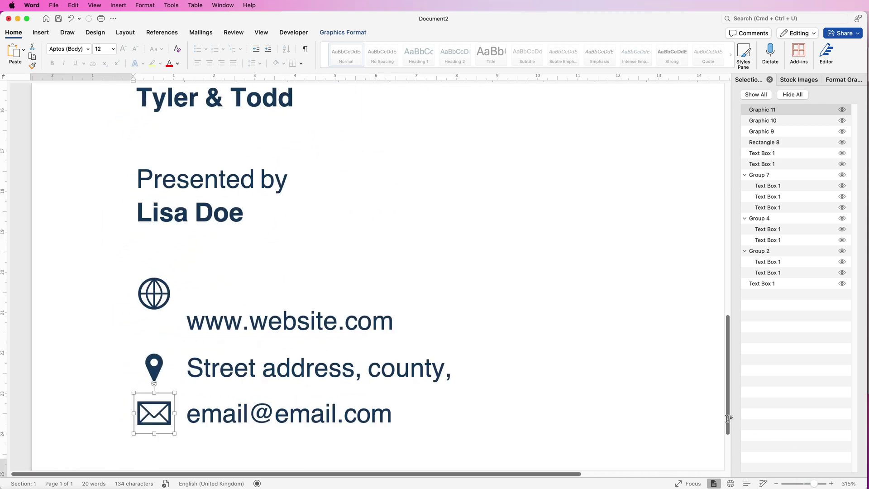
scroll(727, 424, "down", 5)
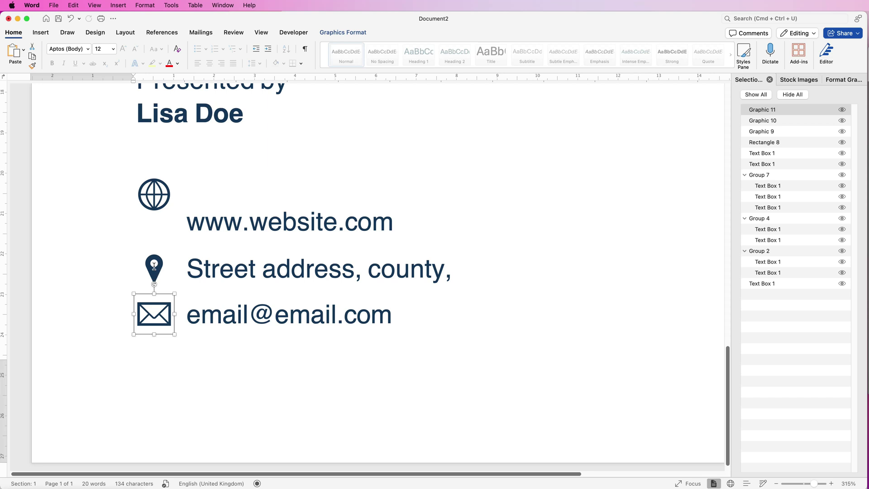
left_click_drag(154, 198, 155, 221)
key("Escape")
- Shift the globe icon slightly left so it lines up with the pin and envelope icons below it
scroll(712, 348, "down", 6)
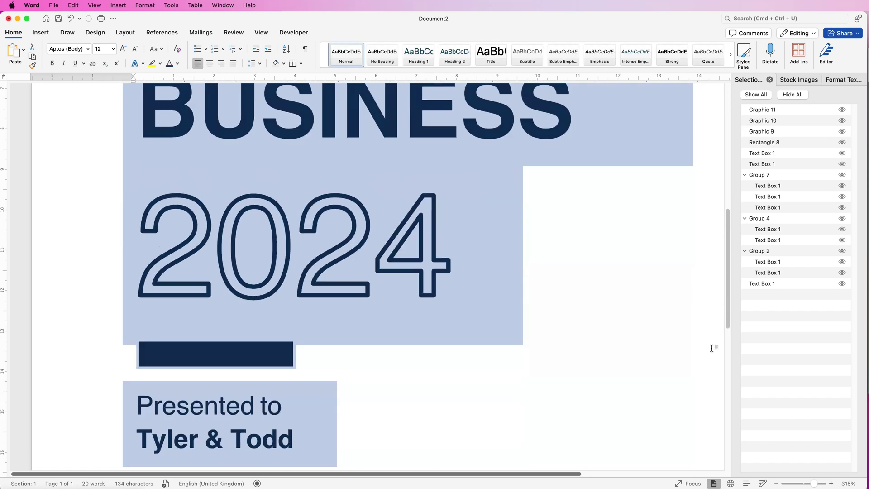
scroll(712, 348, "down", 10)
left_click(166, 229)
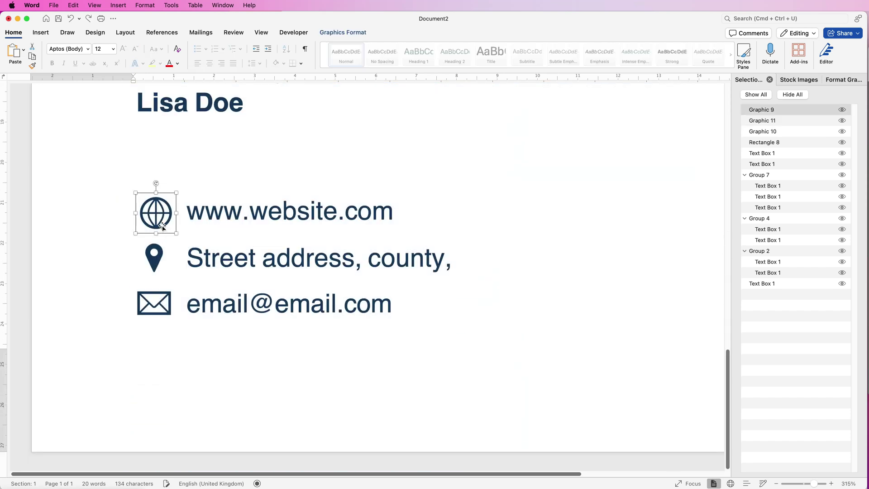
mouse_move(162, 226)
left_mouse_down()
mouse_move(157, 211)
mouse_move(161, 226)
left_mouse_up()
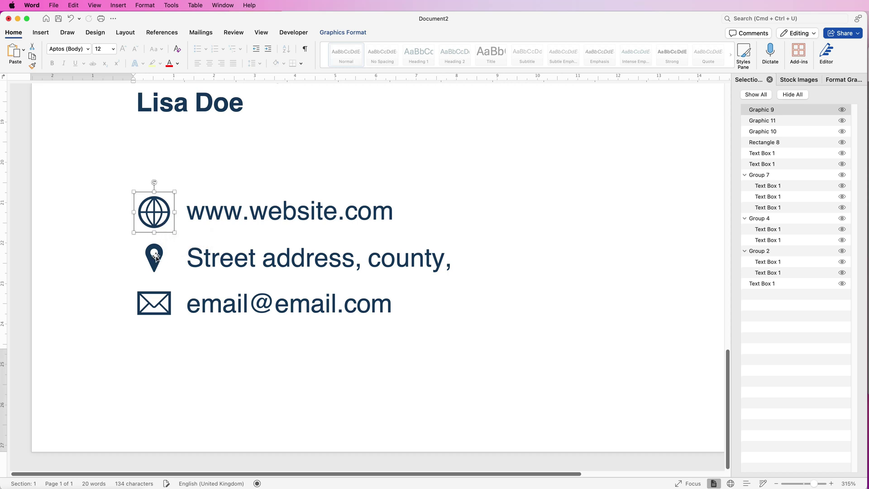
- Nudge the location pin icon slightly into line and move the envelope icon slightly lower beside the email line
left_click(155, 257)
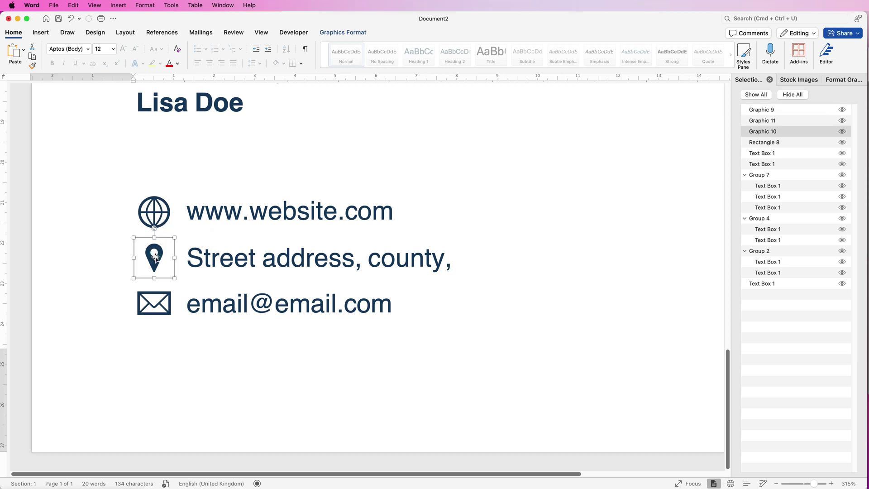
mouse_move(154, 260)
left_mouse_down()
mouse_move(179, 261)
mouse_move(155, 259)
mouse_move(152, 247)
mouse_move(155, 259)
left_mouse_up()
left_click(156, 303)
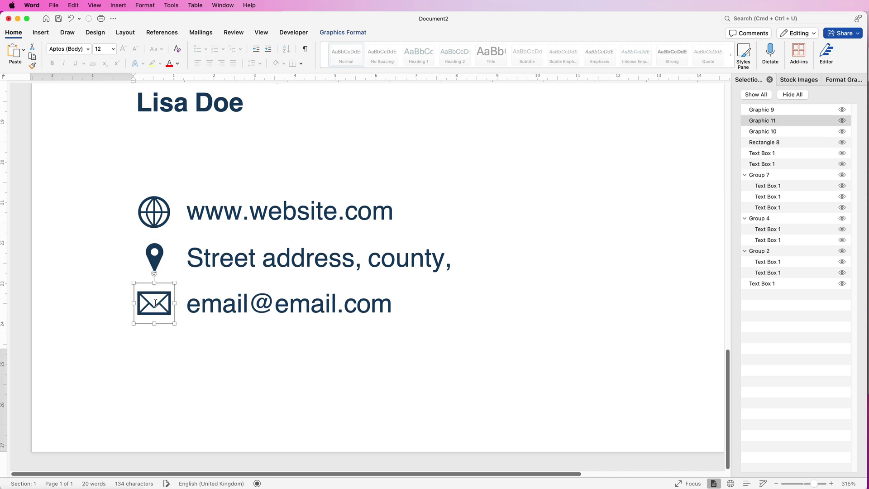
left_click_drag(147, 323, 147, 325)
- Select the globe, pin and envelope icons together, align them to centre and group them
left_click(156, 259, "shift")
left_click(160, 217, "shift")
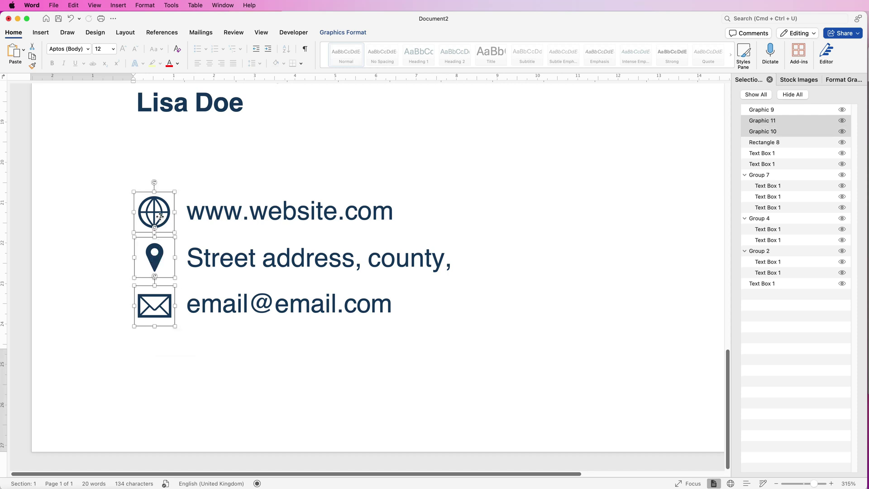
left_click(361, 32)
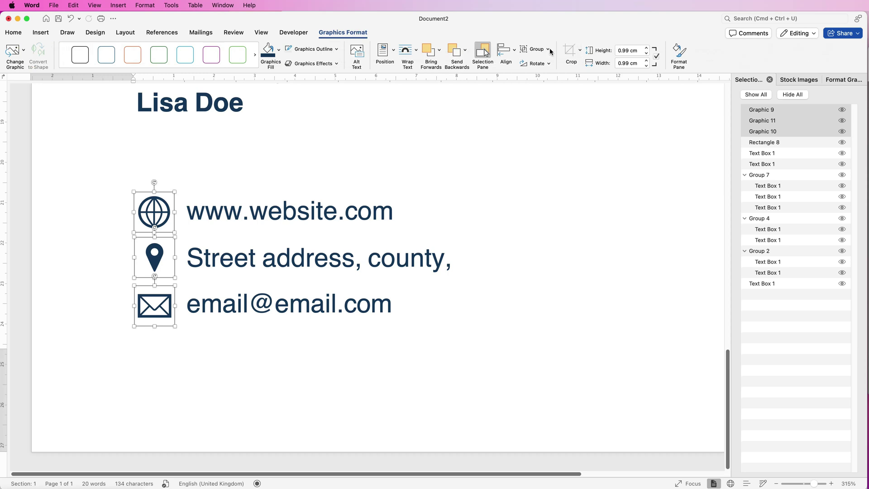
left_click(515, 51)
left_click(524, 80)
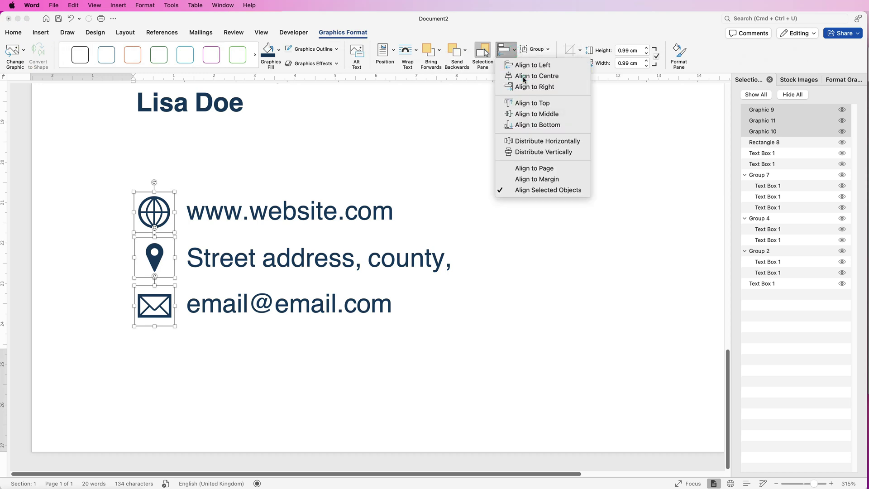
left_click(548, 49)
left_click(545, 63)
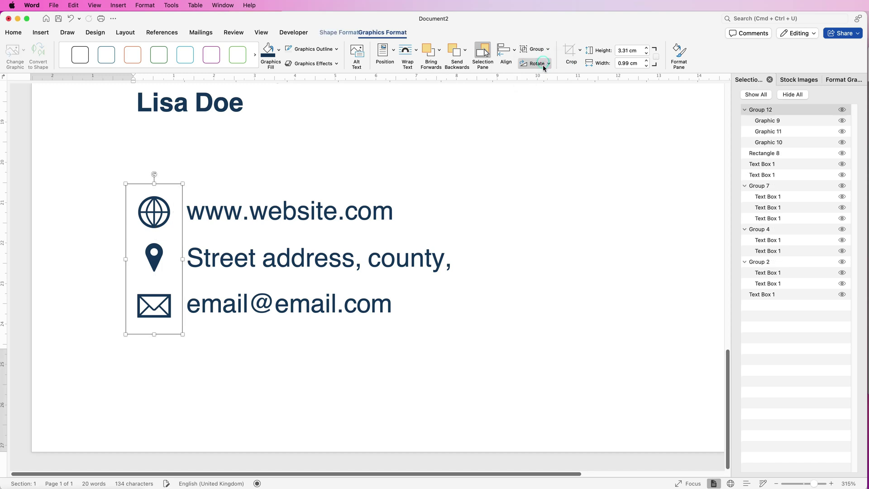
- Move the contact text group slightly left toward the icons and group it with the icon group
mouse_move(303, 261)
left_mouse_down()
mouse_move(316, 261)
mouse_move(291, 261)
mouse_move(300, 262)
left_mouse_up()
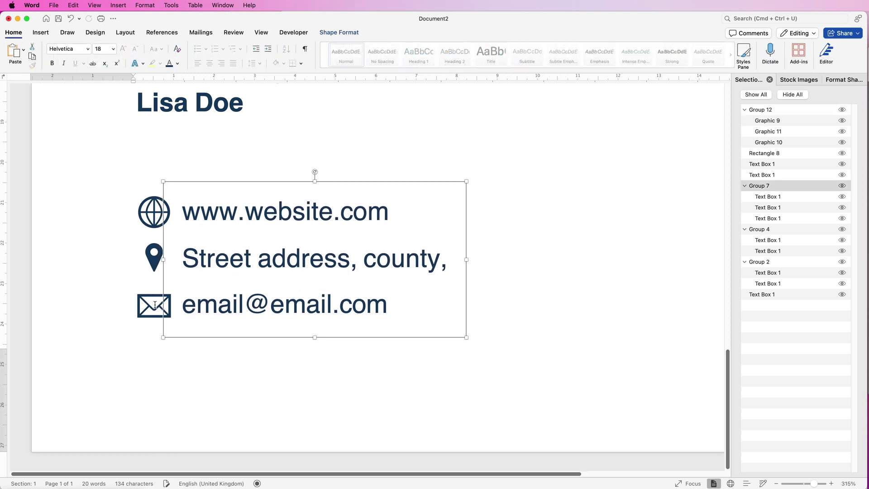
left_click(150, 308)
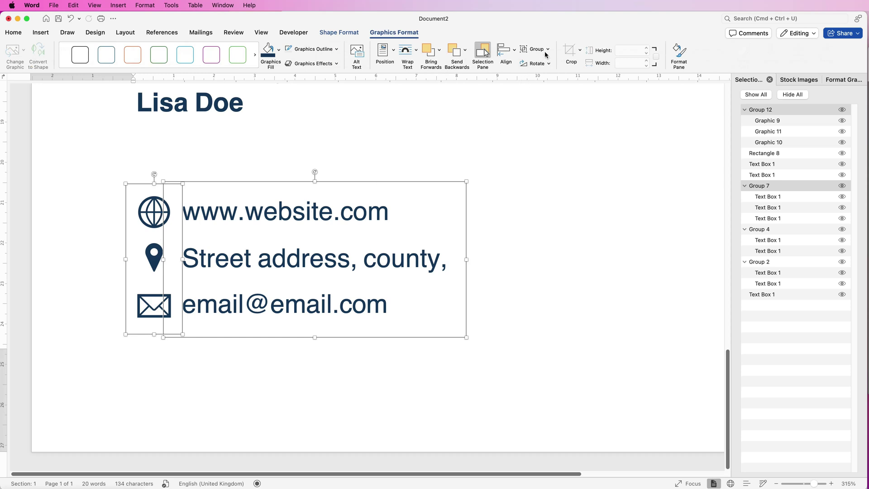
left_click(548, 49)
left_click(547, 61)
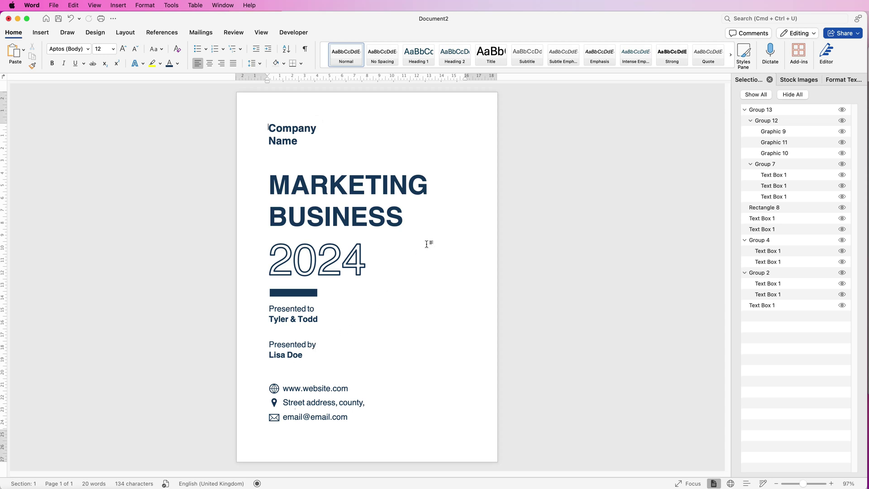
- Draw a wave shape about 7.19 cm wide and 11.94 cm high on the right half of the page beside the contact details
left_click(41, 32)
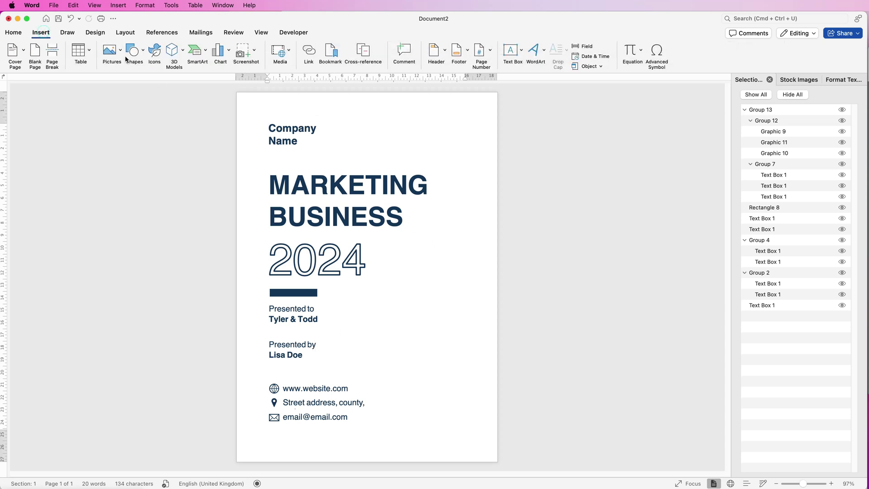
left_click(143, 53)
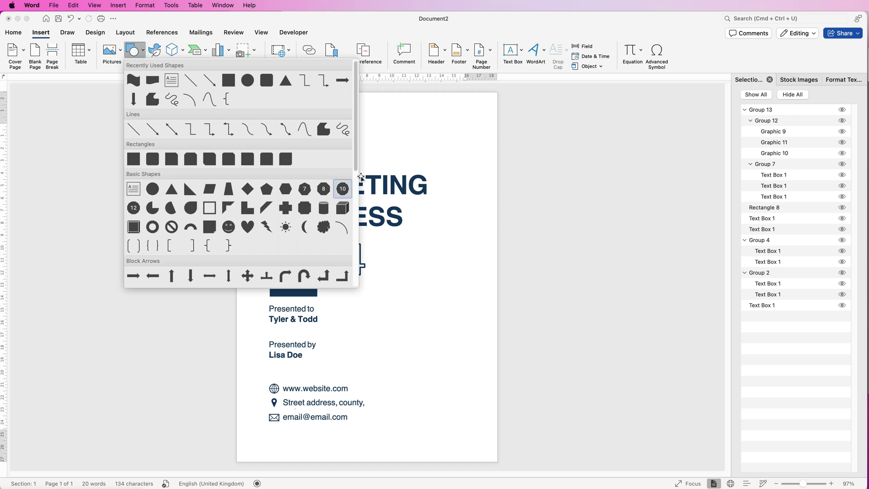
left_click_drag(361, 173, 349, 274)
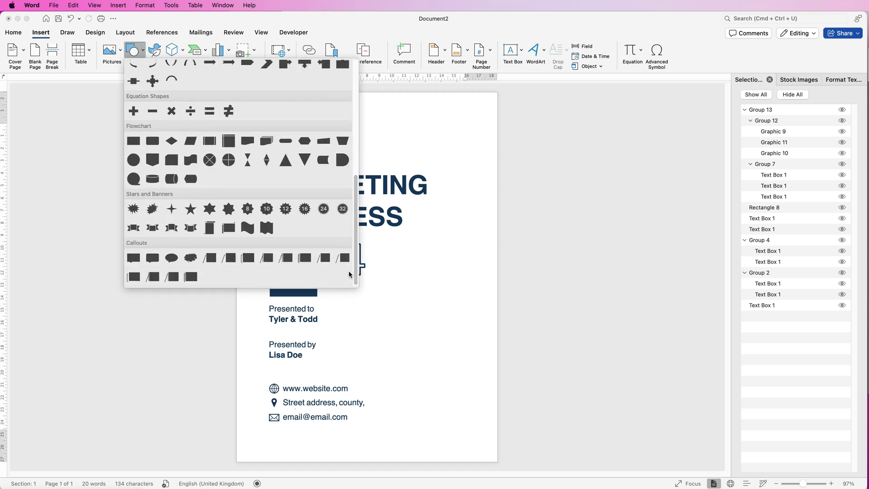
left_click(253, 229)
left_click_drag(392, 262, 436, 411)
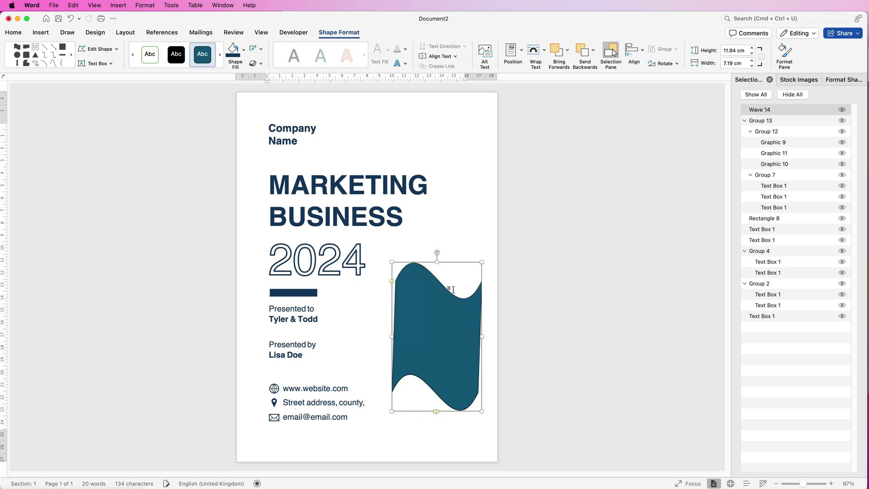
- Deepen the wave's curve, rotate it nearly upright and stretch it to about 34.19 cm so it covers the page's right side
left_click_drag(392, 282, 394, 307)
left_click_drag(437, 252, 466, 86)
left_click_drag(440, 381, 454, 442)
left_click_drag(425, 266, 454, 268)
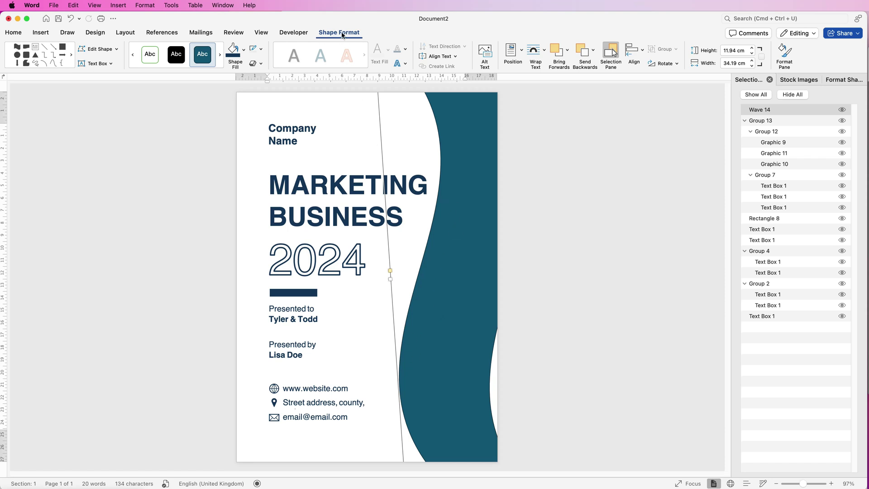
- Remove the wave's outline and fill it with the darkest shade of the theme's dark blue
left_click(261, 49)
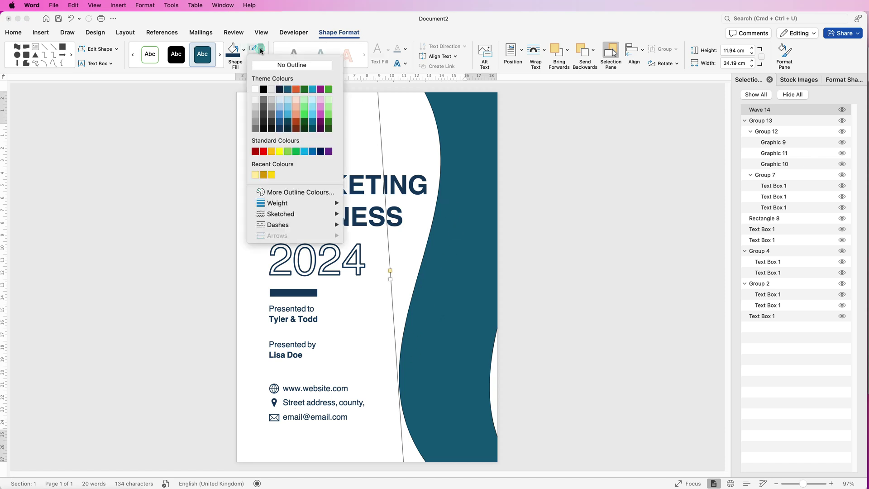
left_click(263, 66)
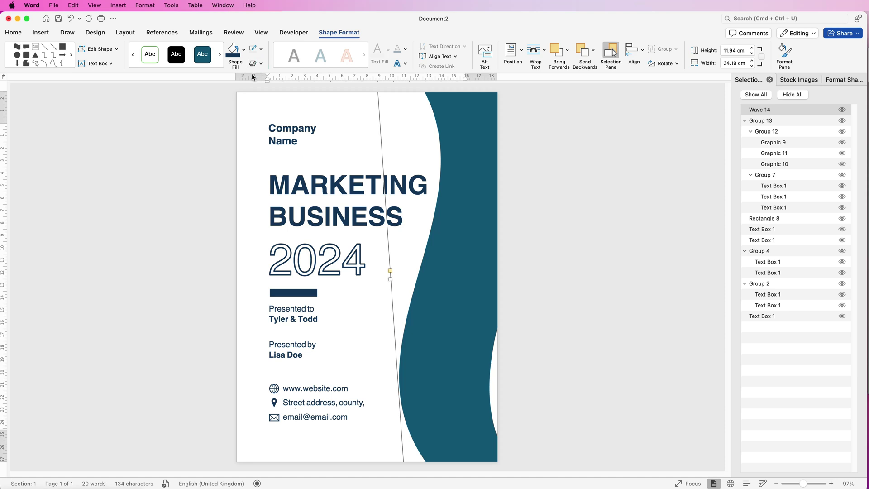
left_click(244, 50)
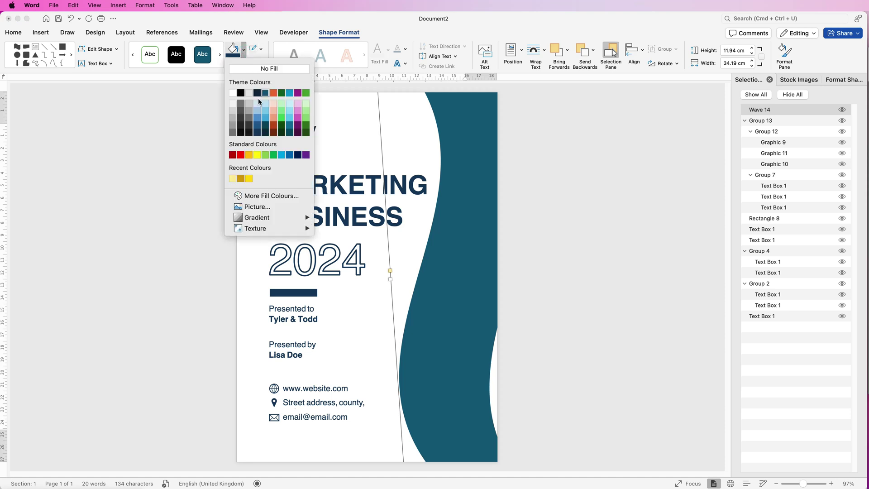
left_click(258, 133)
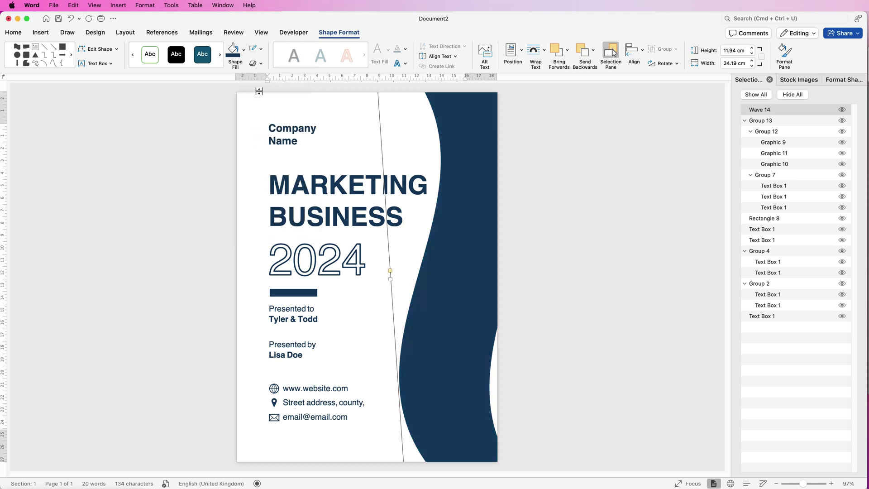
- Apply a linear gradient from the dark variations to the wave's blue fill
left_click(244, 50)
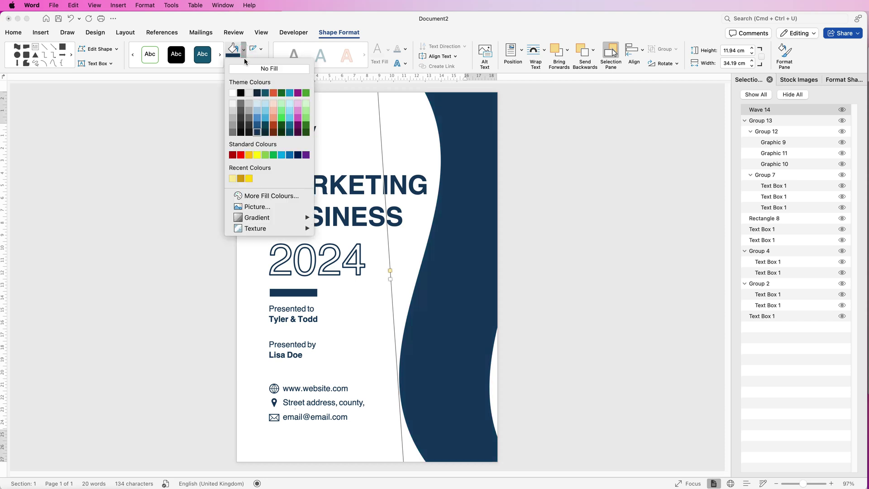
mouse_move(263, 222)
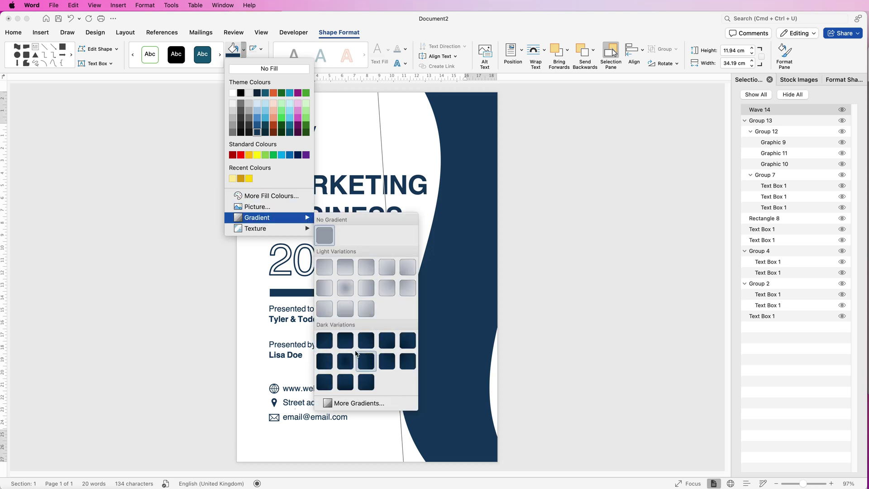
left_click(326, 366)
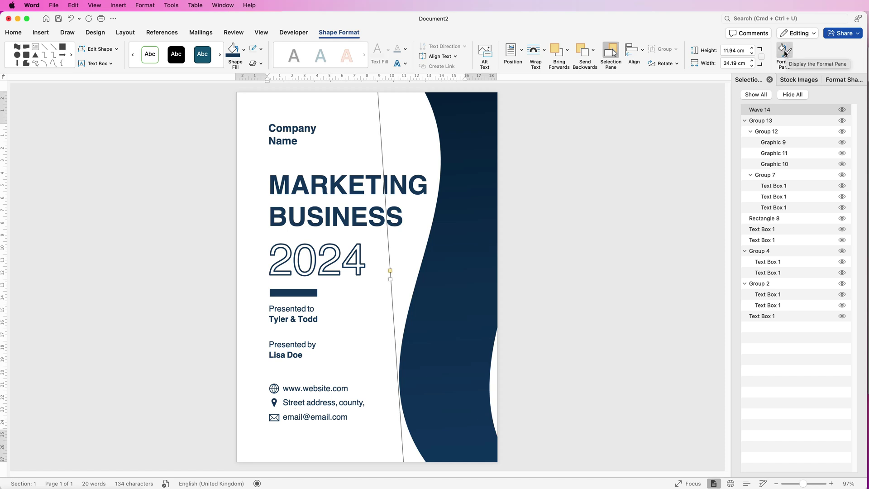
- Close the Selection and Stock Images panes and delete the middle stop of the wave's gradient fill
left_click(837, 81)
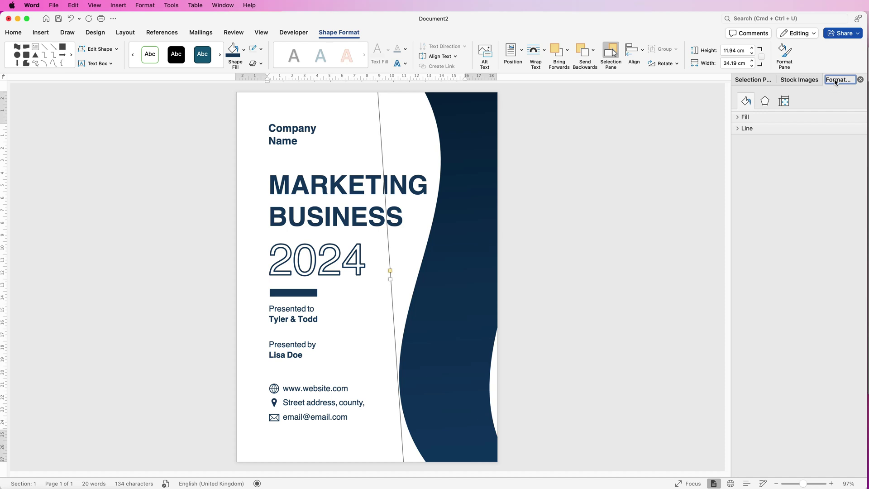
left_click(771, 80)
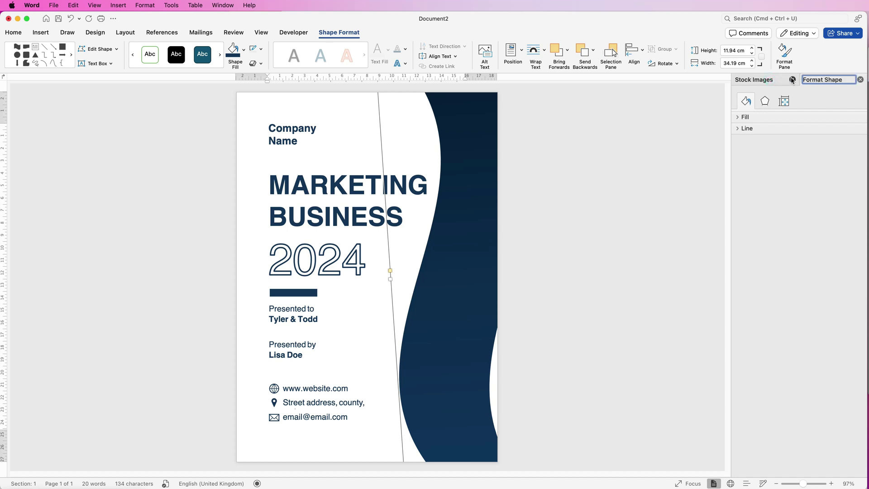
left_click(772, 81)
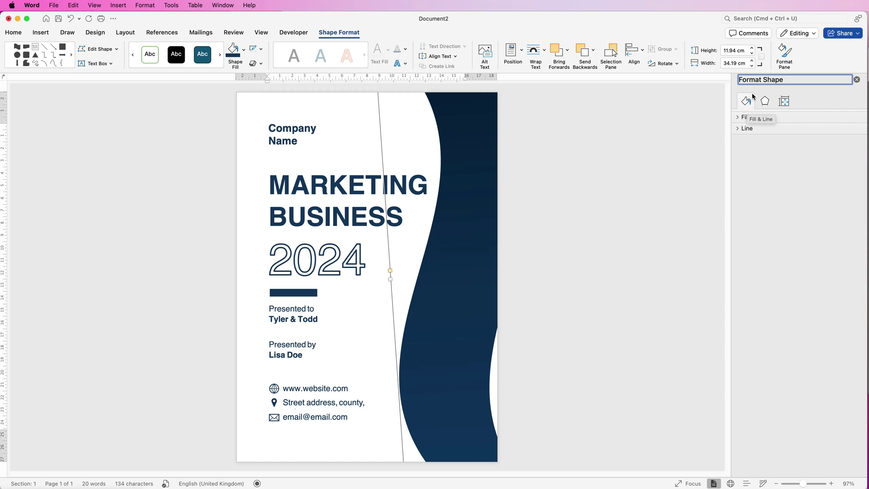
left_click(739, 118)
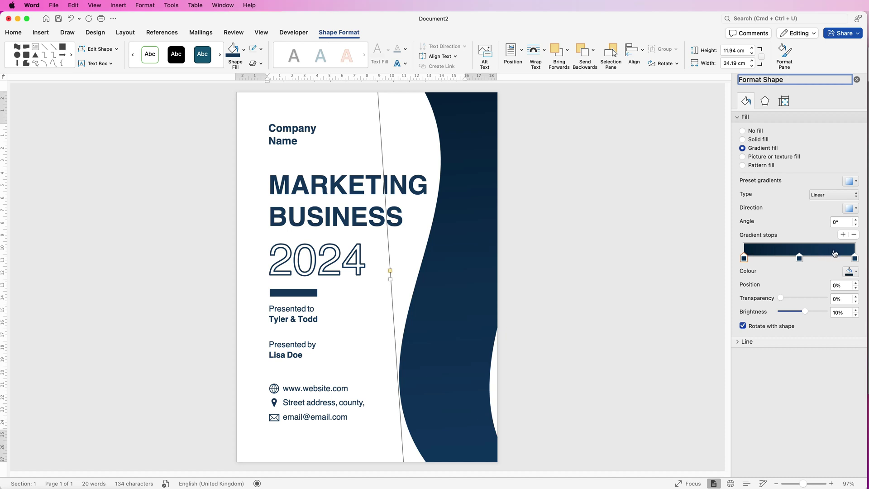
left_click(800, 258)
left_click(854, 235)
- Give the gradient a 45° diagonal direction and raise the end stop's brightness to 50%
left_click(855, 259)
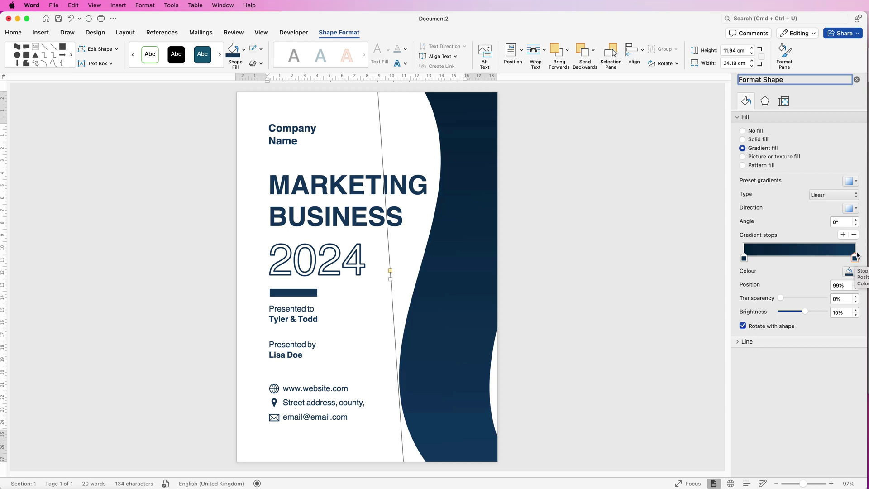
left_click(854, 272)
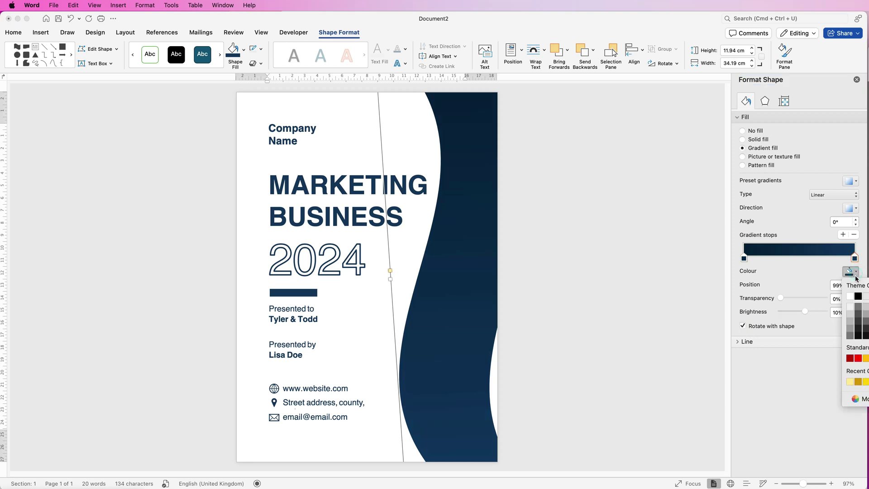
left_click_drag(805, 312, 809, 312)
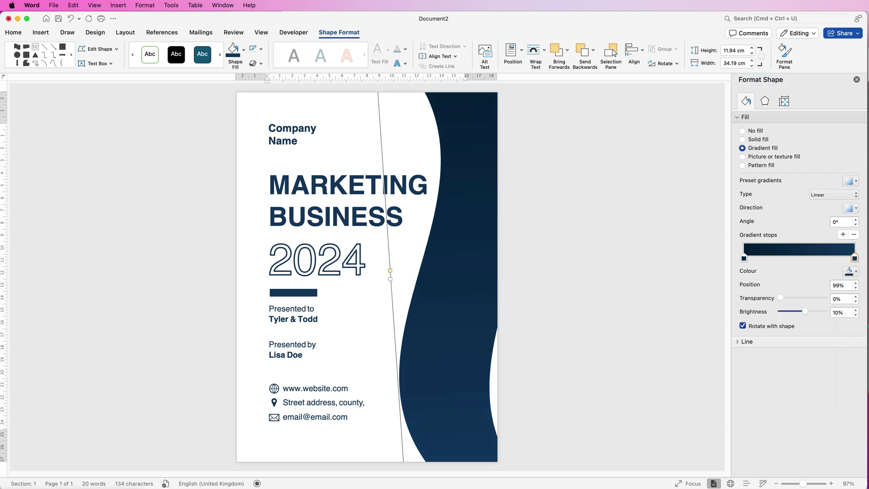
left_click(857, 210)
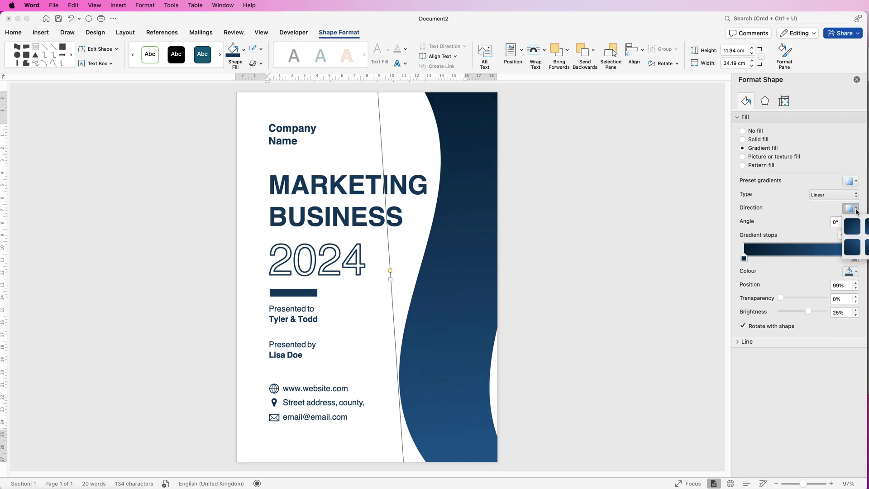
left_click(852, 226)
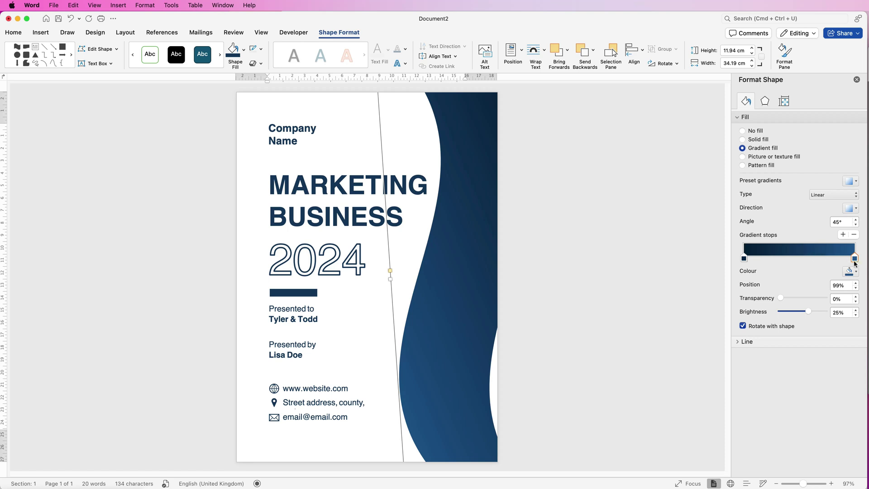
left_click(858, 273)
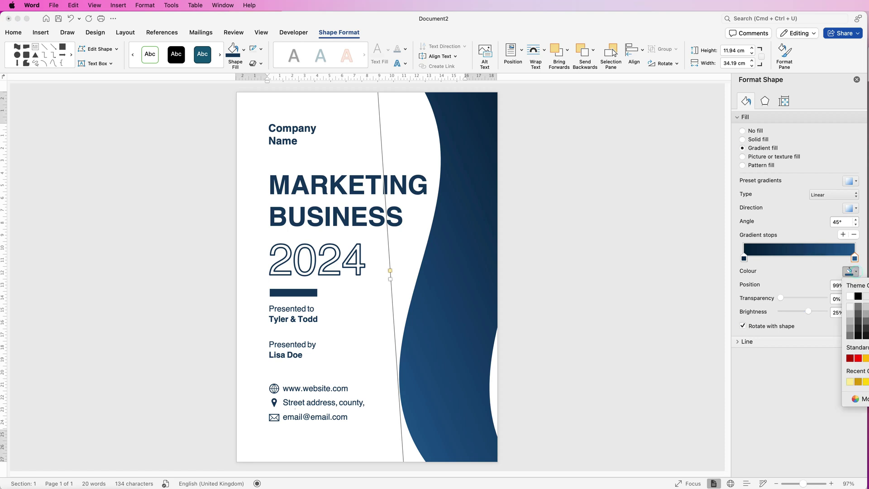
left_click(814, 312)
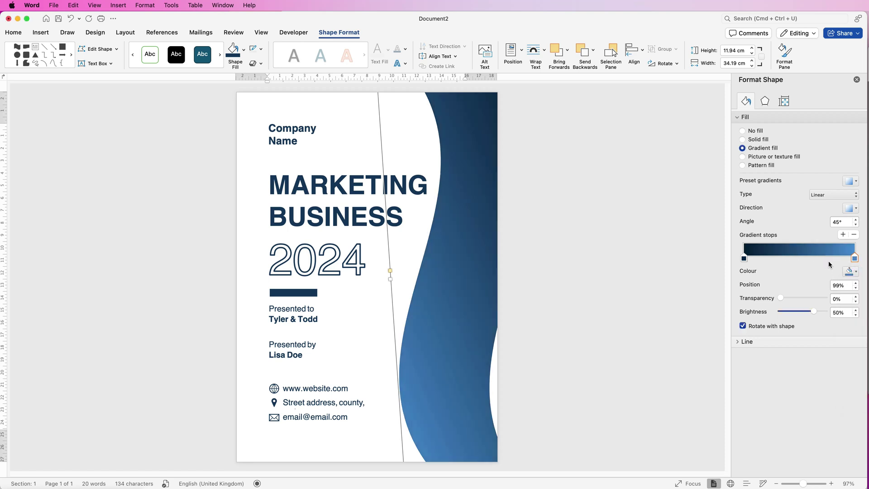
- Move the gradient's dark stop to the 3% position and set the gradient angle to 180°
mouse_move(852, 260)
left_mouse_down()
mouse_move(797, 257)
mouse_move(845, 258)
left_mouse_up()
mouse_move(744, 259)
left_mouse_down()
mouse_move(765, 257)
mouse_move(749, 259)
left_mouse_up()
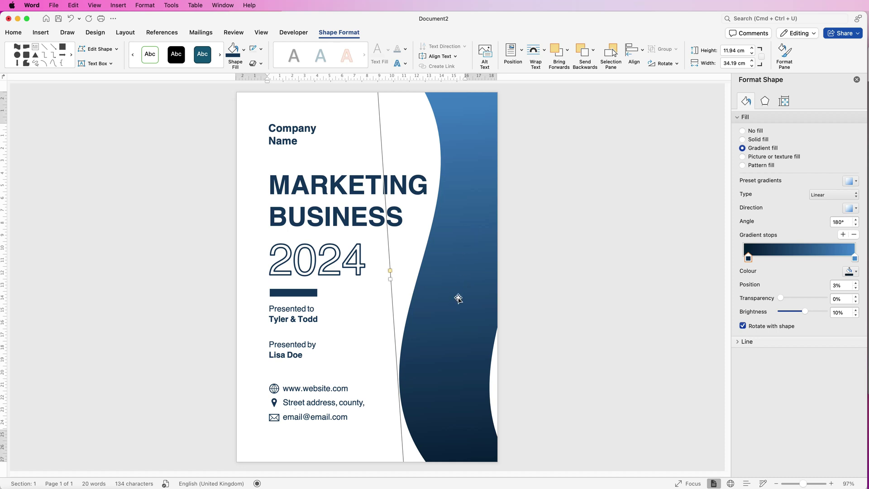
- Duplicate the gradient wave twice, placing one copy over the page's left edge and another across the middle
left_click_drag(464, 297, 254, 286)
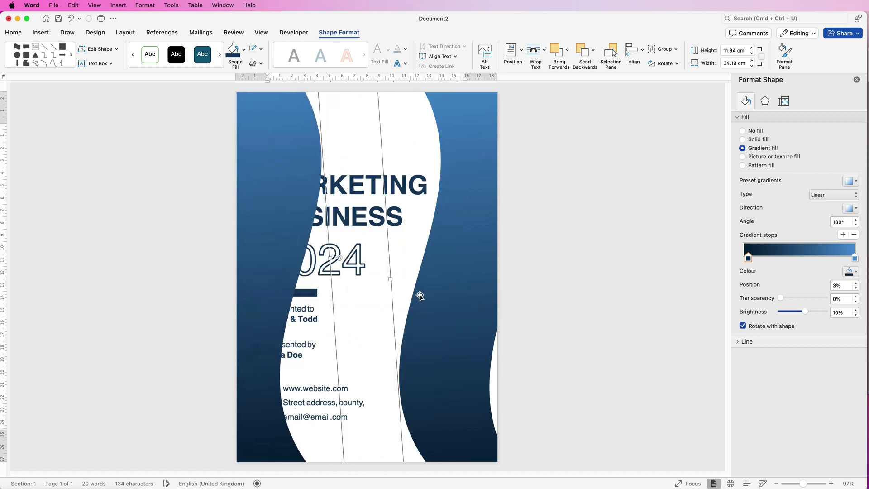
left_click(550, 347)
left_click(444, 304)
left_click_drag(455, 309, 356, 306)
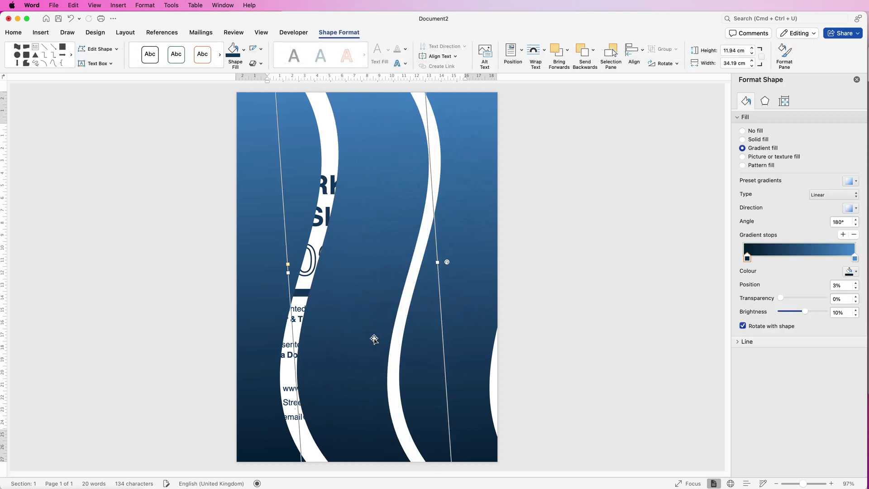
- Recolour the left wave's gradient with a golden first stop and a pale yellow end stop
left_click(261, 245)
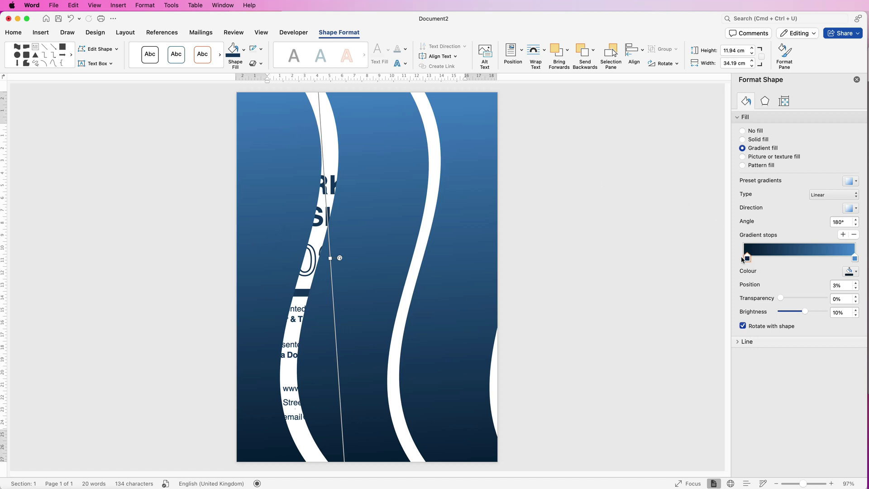
left_click(855, 273)
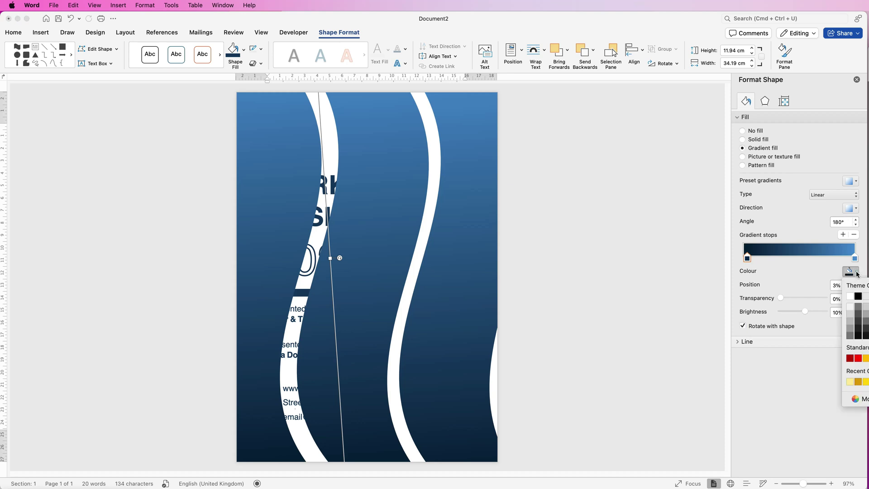
left_click(859, 382)
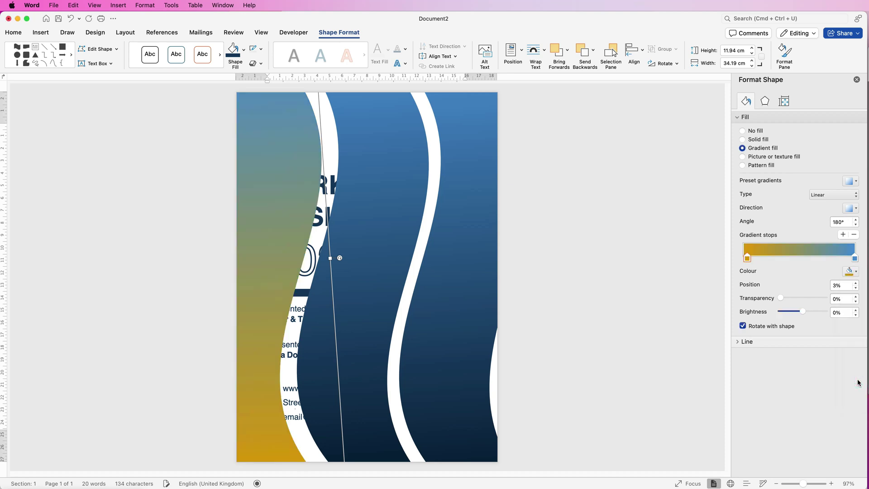
left_click(856, 258)
left_click(851, 271)
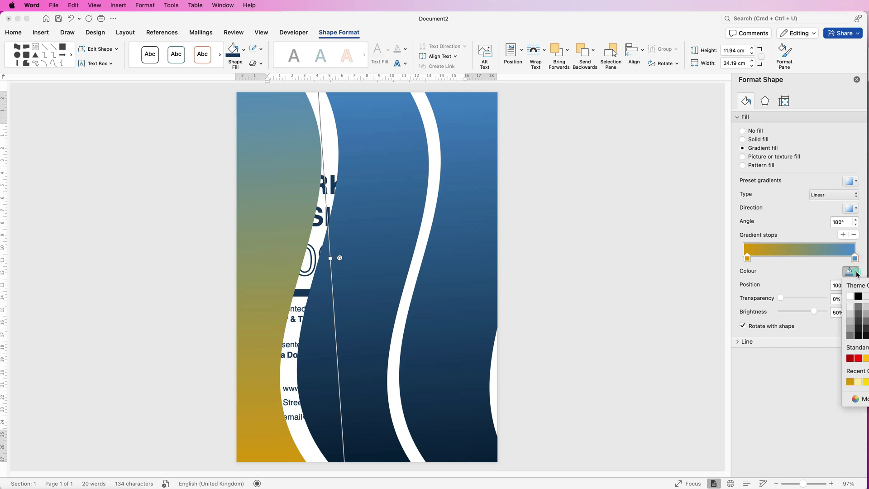
left_click(858, 382)
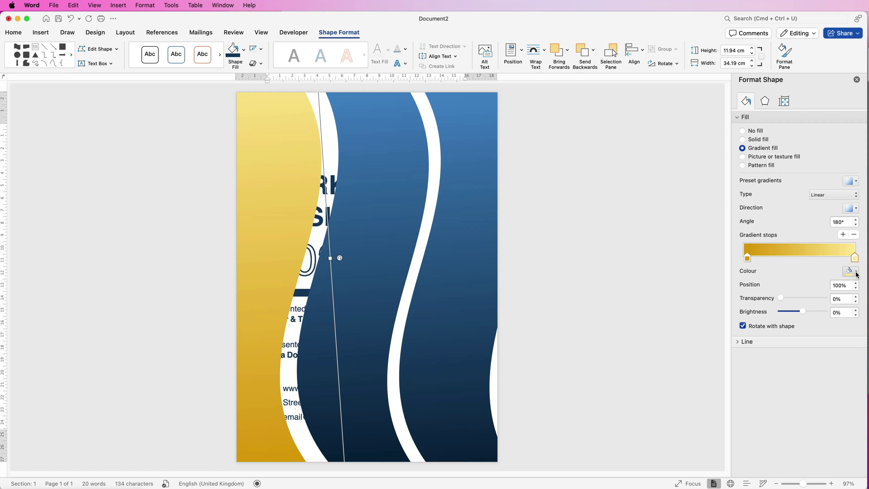
left_click(857, 274)
left_click(854, 400)
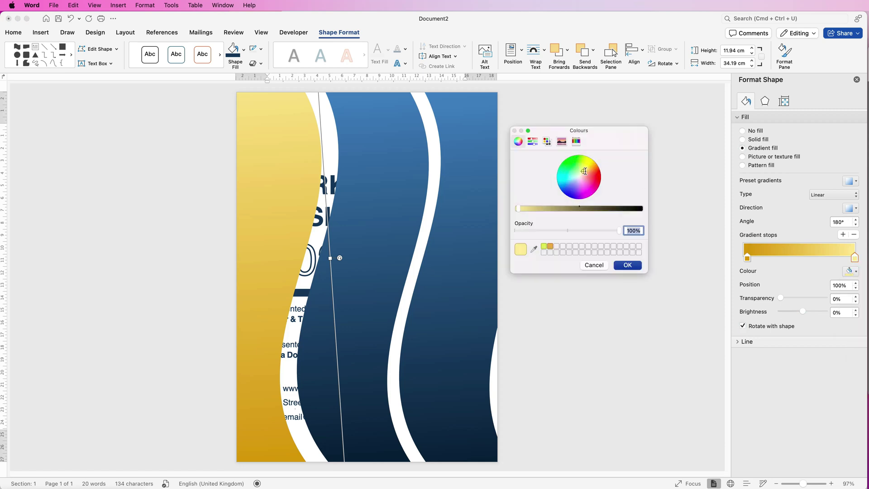
left_click_drag(584, 169, 590, 165)
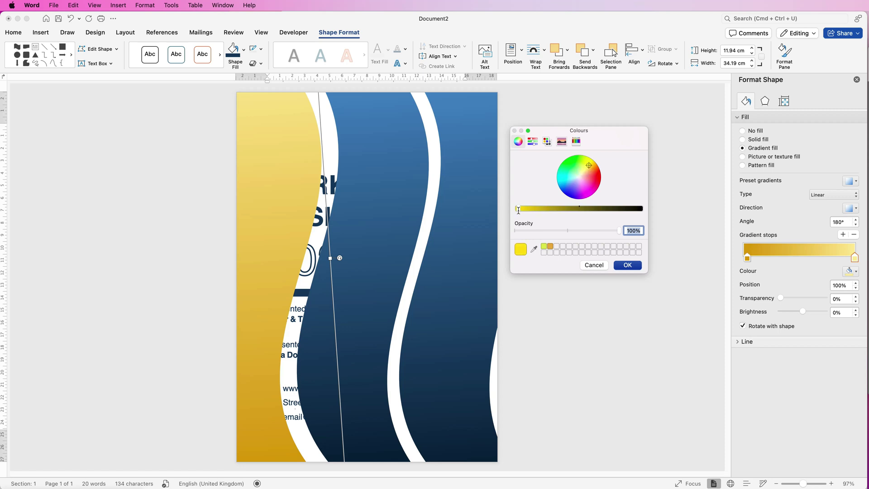
mouse_move(519, 208)
left_mouse_down()
mouse_move(530, 208)
mouse_move(522, 207)
left_mouse_up()
left_click(595, 266)
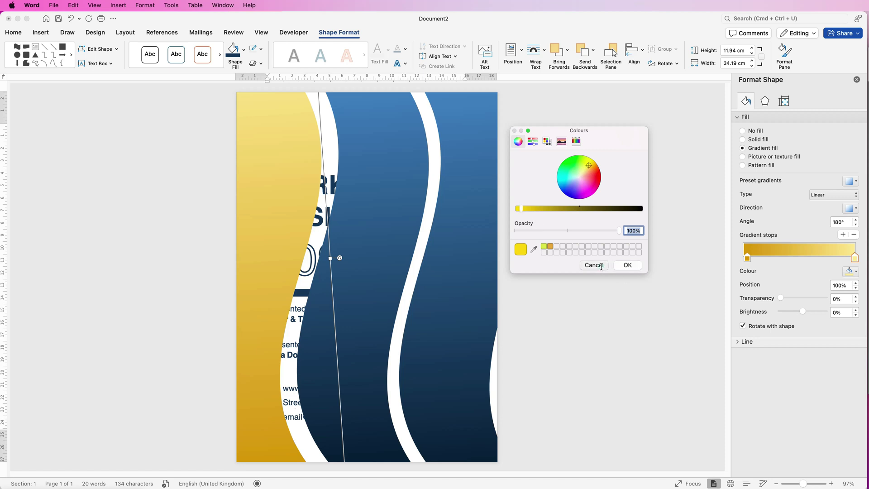
- Move the gold wave and the left blue wave onto the page's right side, leaving a thin gold band between the blue waves
left_click_drag(264, 236, 400, 247)
left_click_drag(352, 284, 473, 280)
left_click(473, 286)
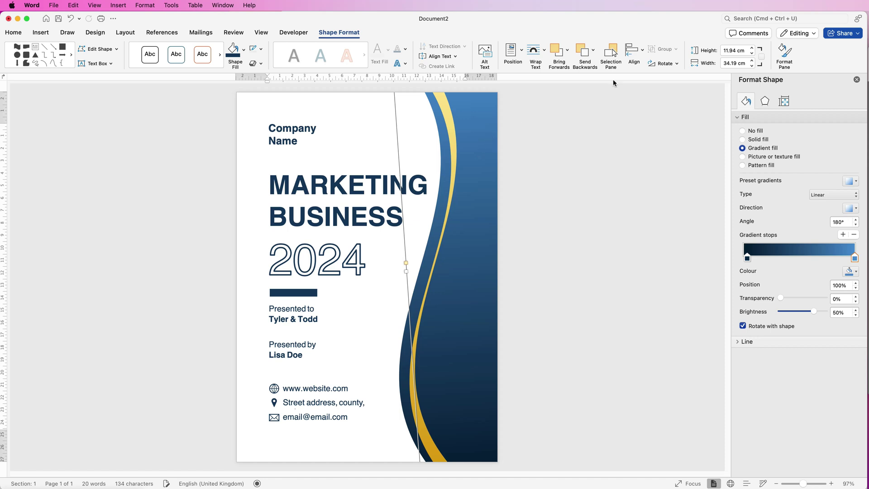
- Select all three waves in the Selection Pane and group them
left_click(613, 52)
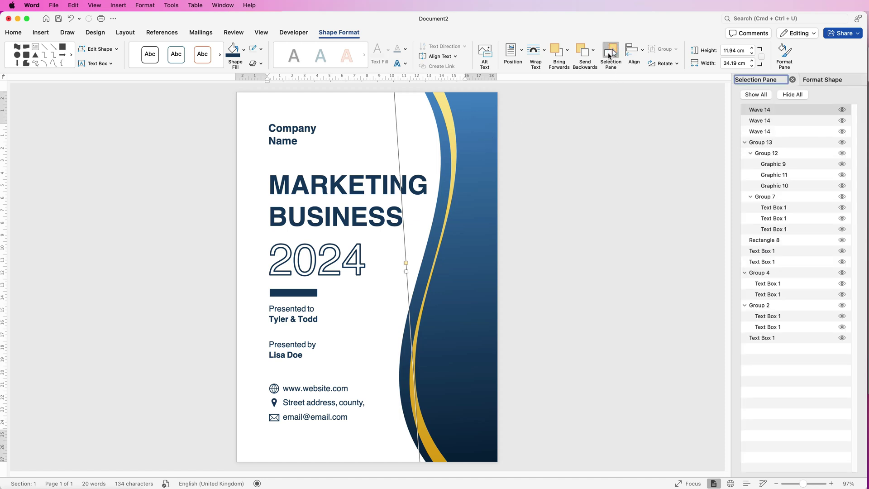
left_click(776, 111)
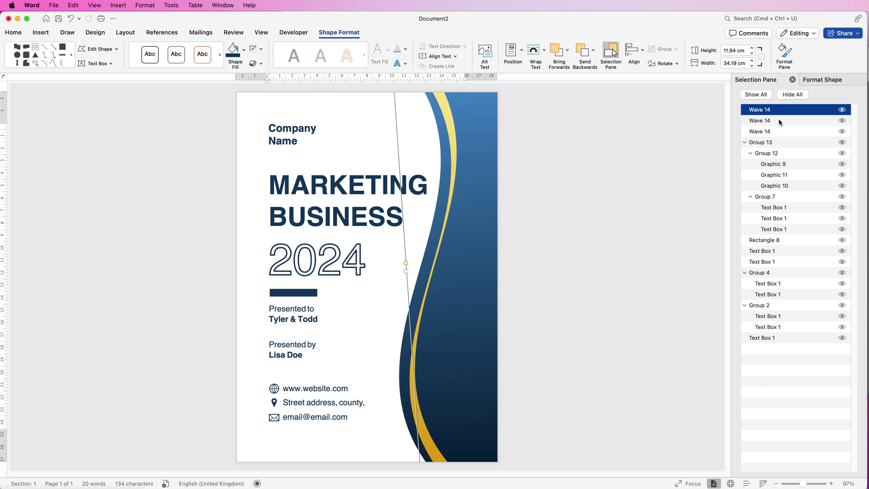
left_click(779, 121, "super")
left_click(777, 131, "super")
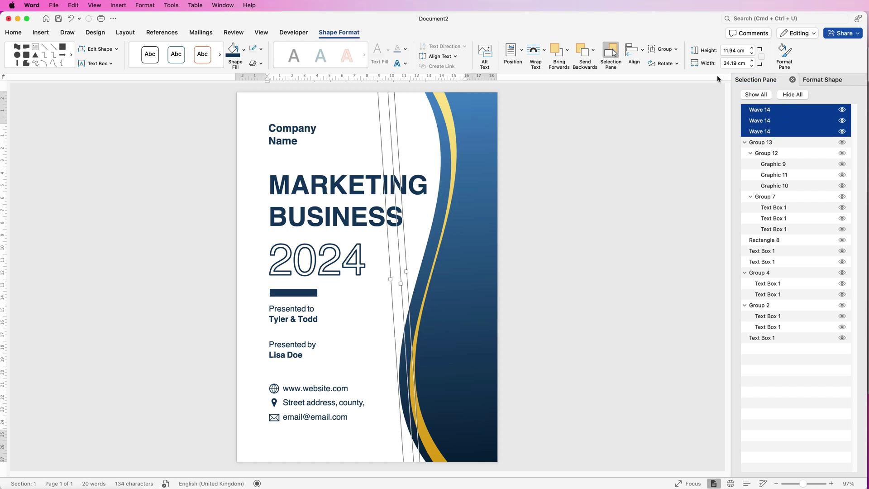
left_click(669, 51)
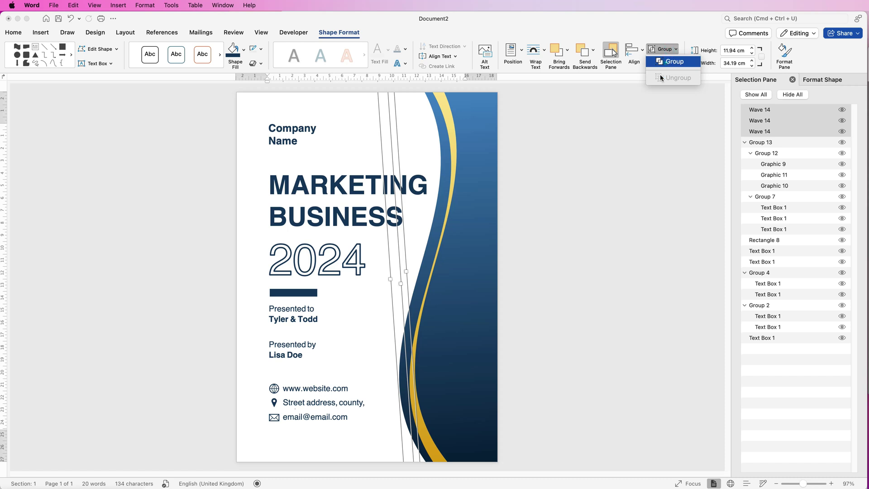
left_click(671, 62)
- Nudge the wave group slightly right, duplicate it over the page's text, and rotate the copy by about 180°
left_click_drag(468, 311, 468, 311)
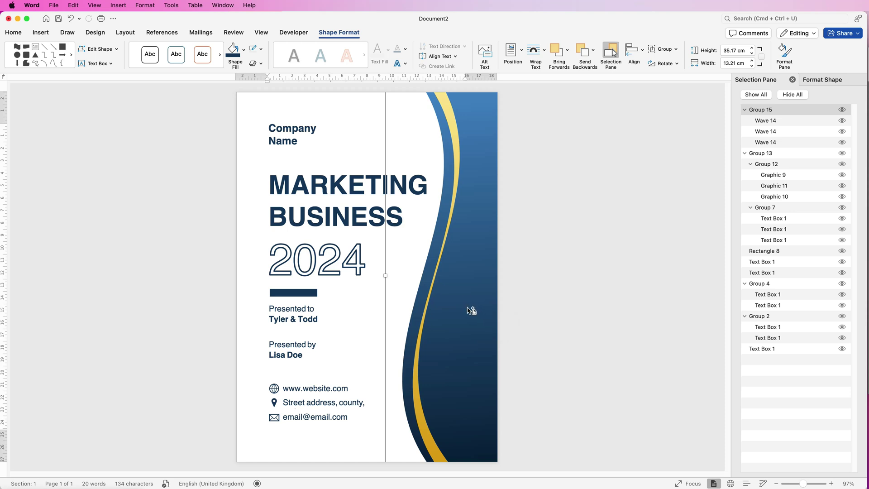
left_click_drag(464, 310, 344, 301)
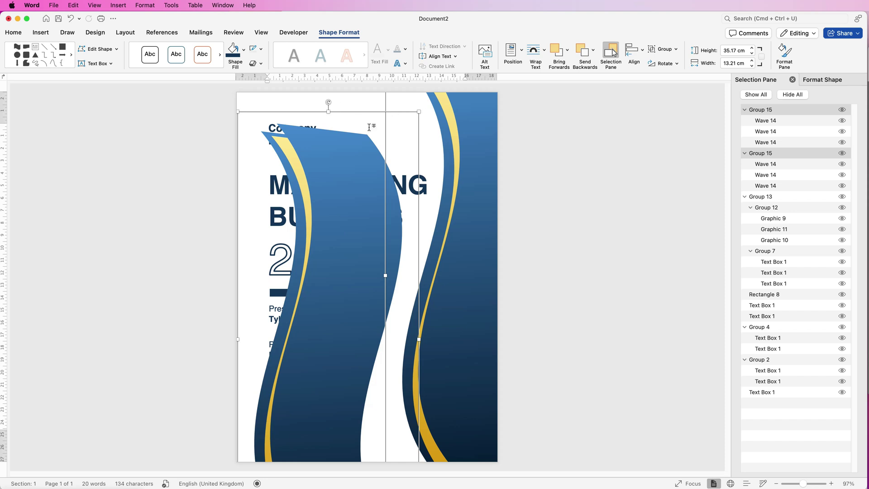
left_click(355, 99)
left_click(325, 153)
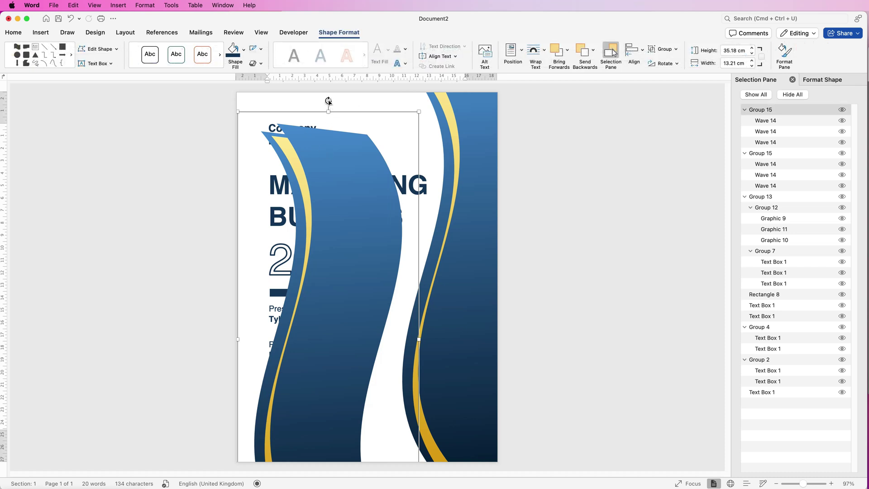
mouse_move(329, 100)
left_mouse_down()
mouse_move(353, 100)
mouse_move(510, 196)
mouse_move(516, 358)
mouse_move(320, 479)
left_mouse_up()
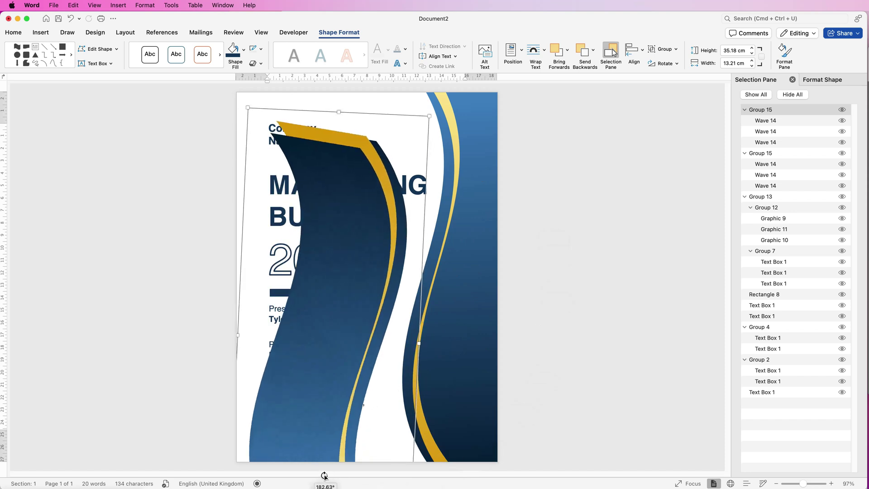
- Tilt the duplicated wave group diagonally and position it across the page's upper-right corner
left_click_drag(466, 331, 252, 317)
left_click_drag(343, 368, 399, 237)
left_click_drag(399, 422, 486, 175)
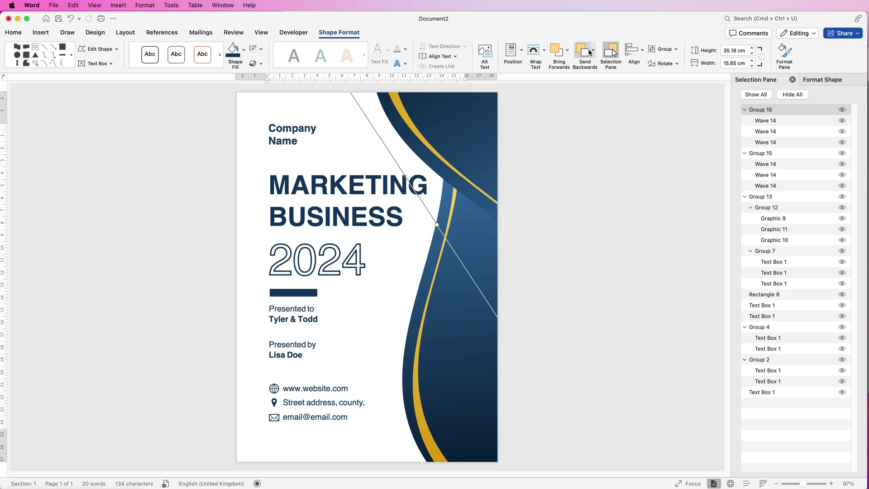
- Send the diagonal wave group to the back and fine-tune its position behind the vertical waves
left_click(593, 50)
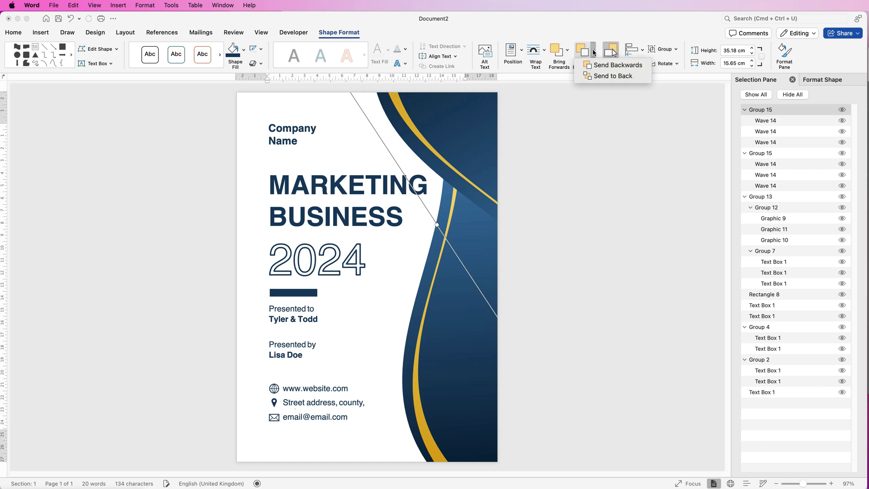
left_click(600, 76)
left_click_drag(406, 119, 414, 103)
left_click(366, 295)
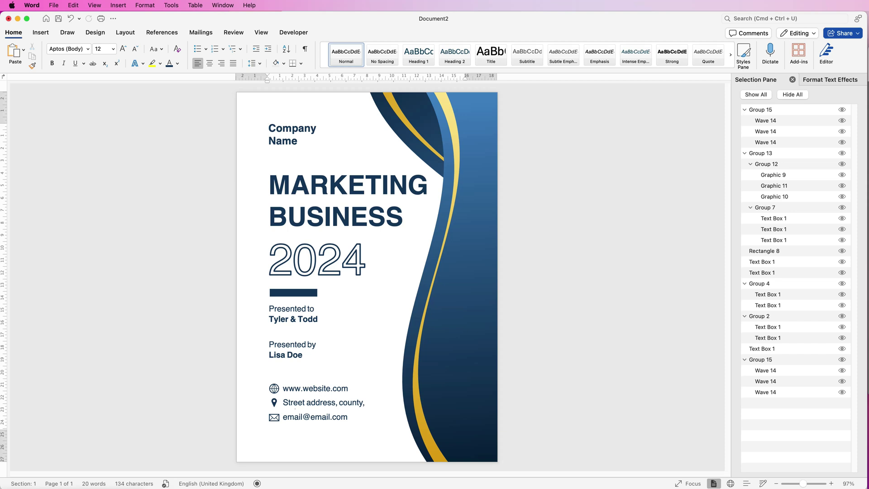
- Switch to Pixabay in Safari and search for WAVE LINES, limited to illustrations
key("super+Tab")
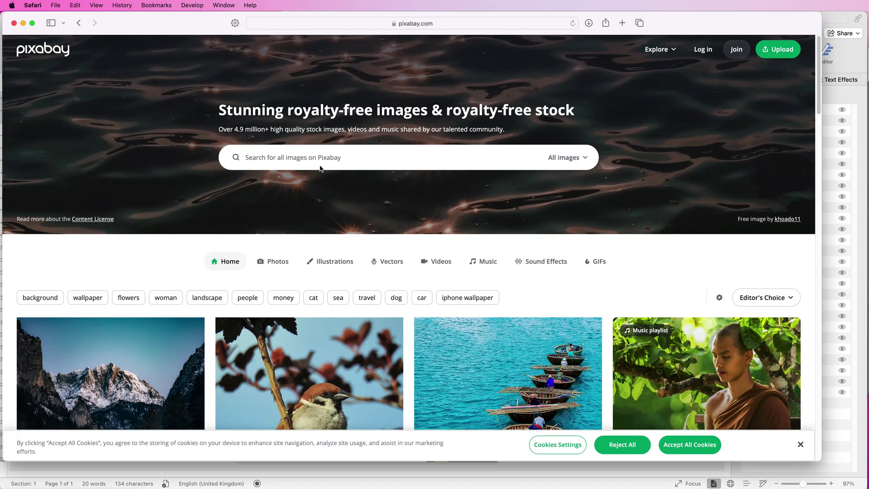
left_click(348, 160)
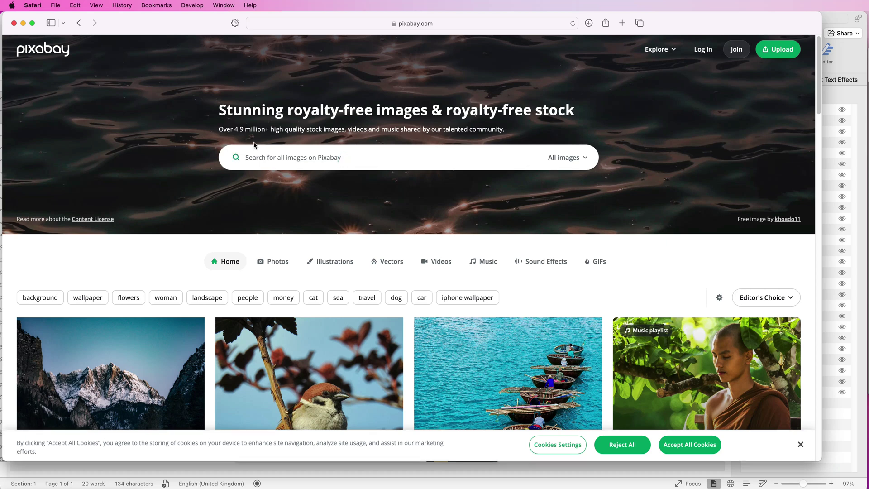
type("WAVE LINES")
left_click(585, 158)
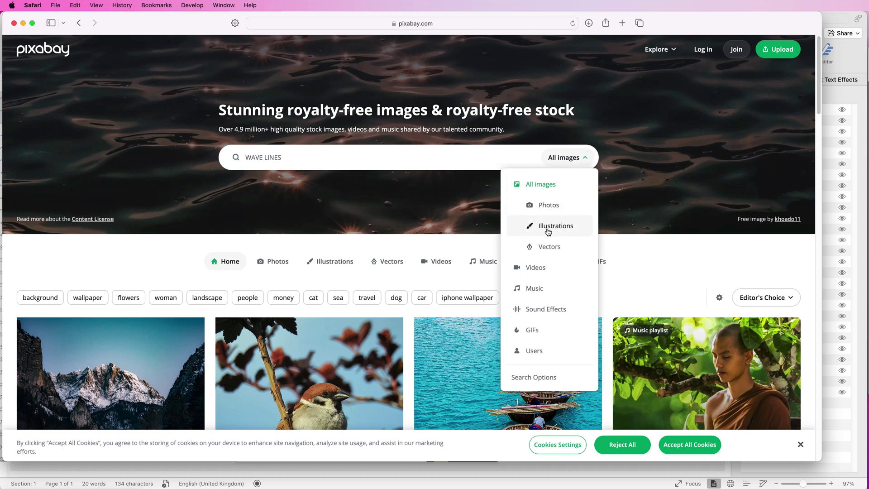
left_click(553, 231)
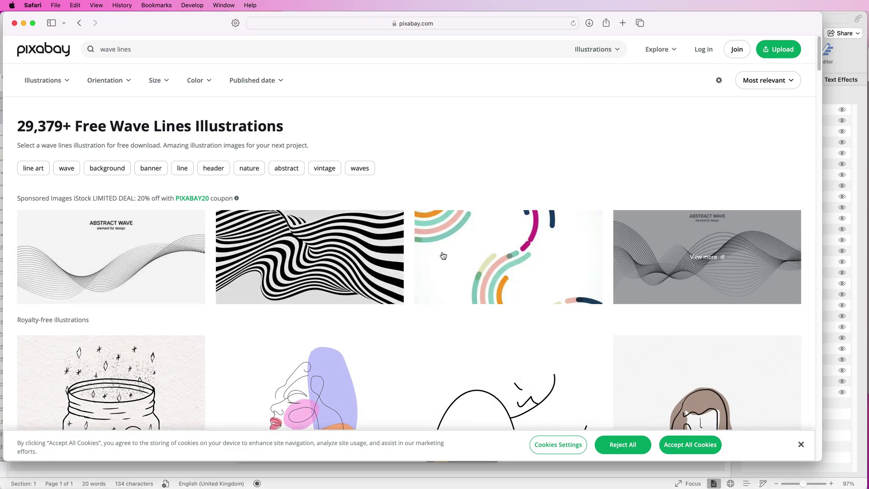
- Browse the wave line illustrations and open the blue AI-generated wavy pattern
left_click_drag(820, 64, 812, 174)
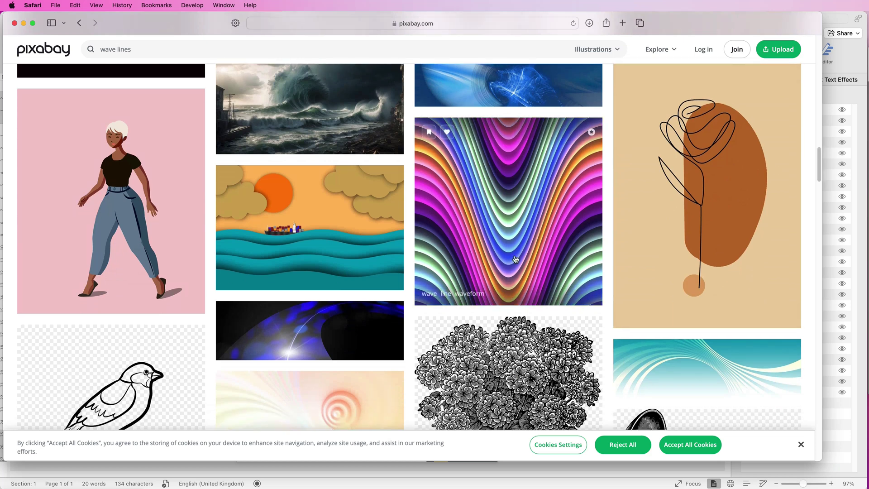
left_click_drag(818, 166, 820, 209)
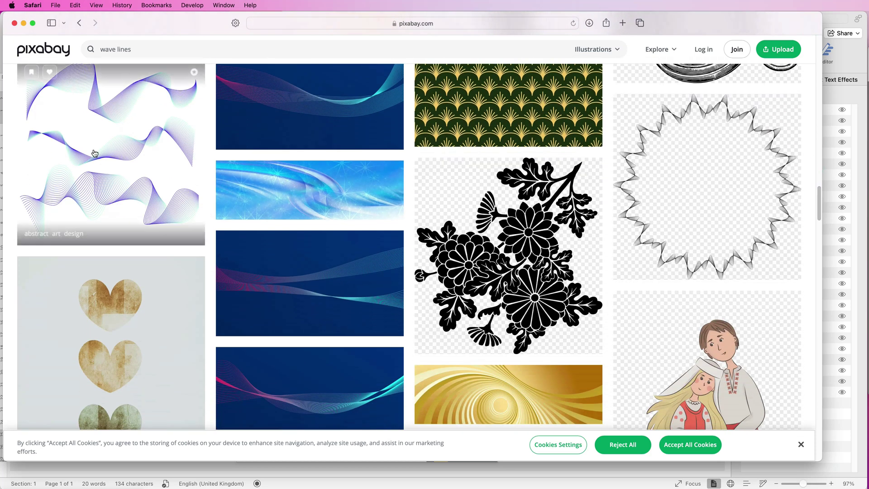
left_click_drag(820, 212, 818, 158)
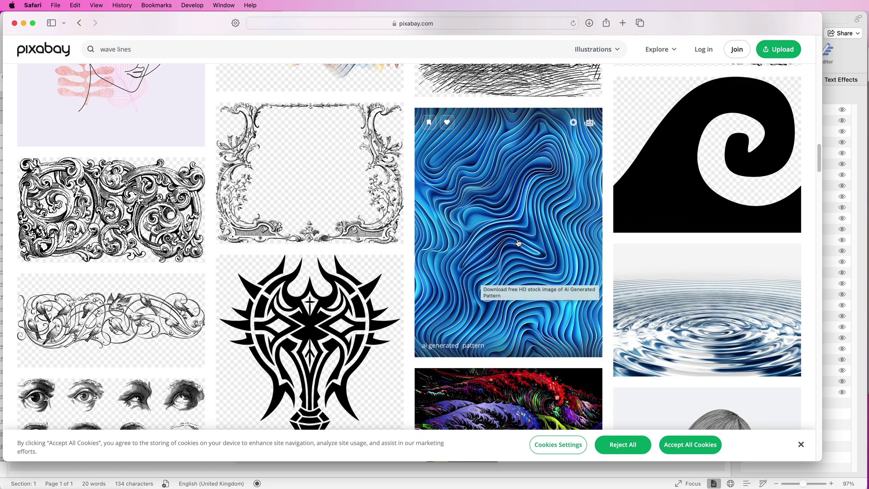
left_click(507, 220)
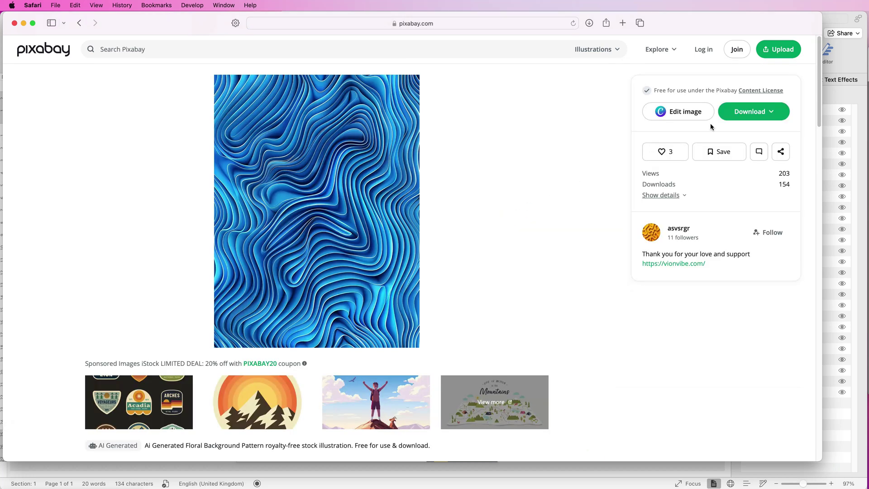
- Download the blue wavy pattern as a JPG at 1920×2548
left_click(750, 114)
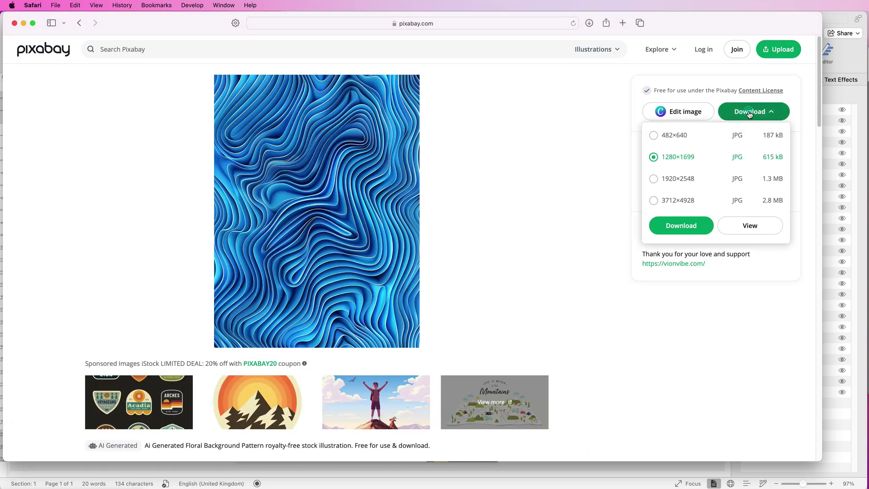
left_click(654, 179)
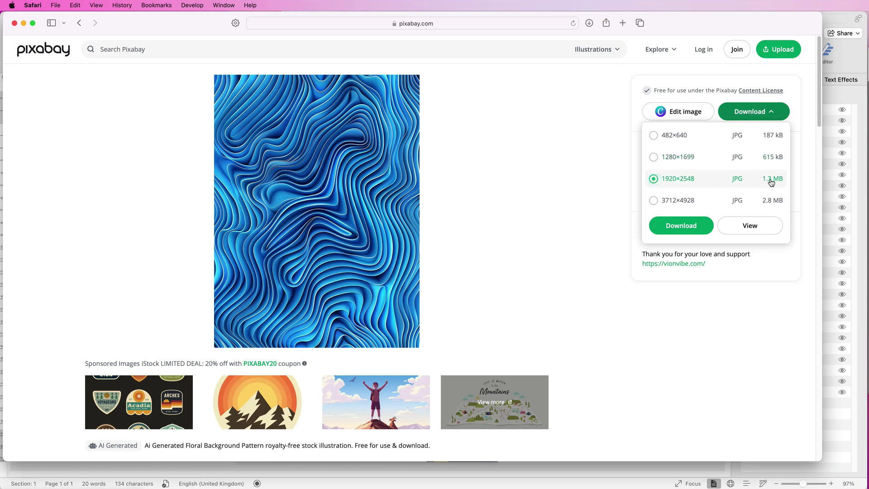
left_click(688, 226)
- Switch to Word and insert the picture ai-generated-8774028_1920-2.jpg from the Downloads folder into the cover page
left_click(496, 470)
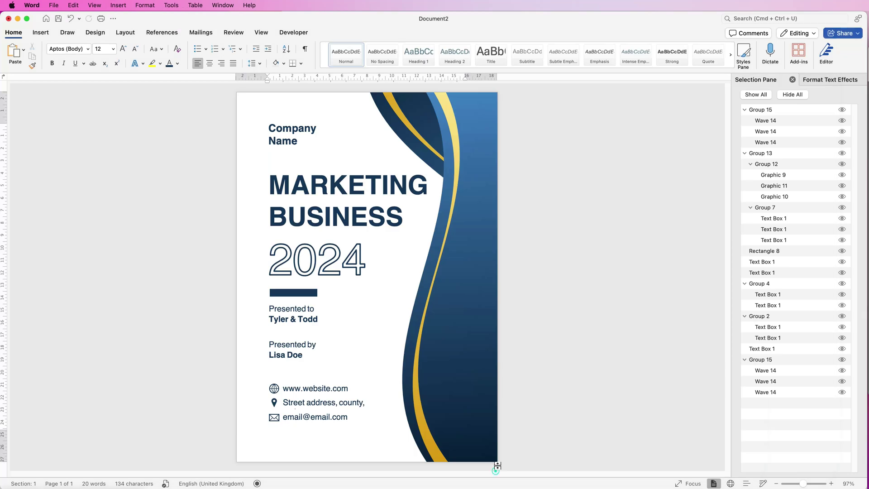
left_click(41, 33)
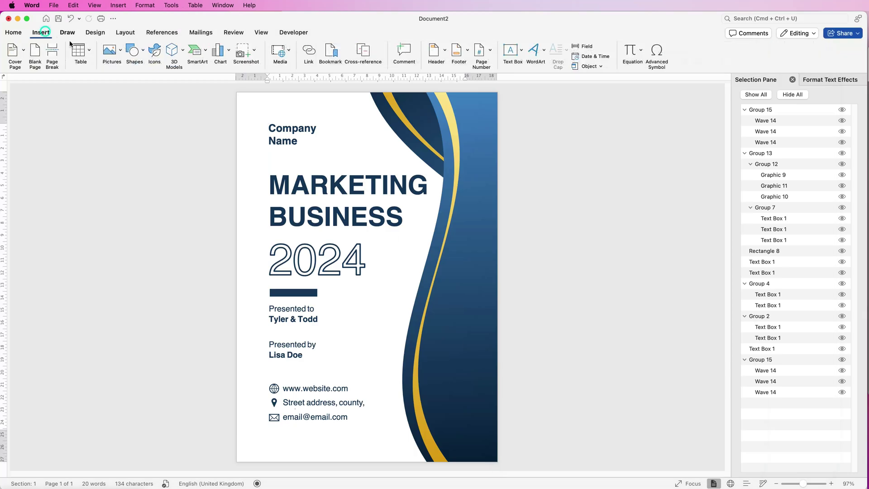
left_click(122, 53)
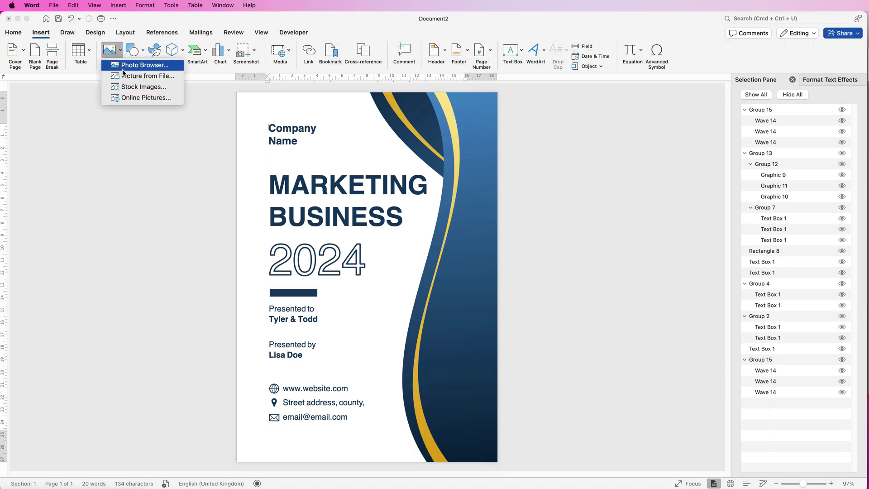
left_click(127, 76)
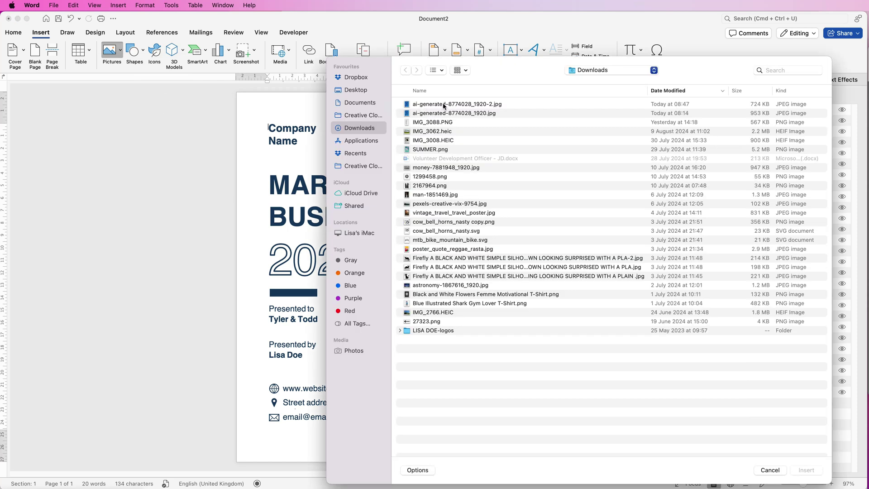
left_click(427, 106)
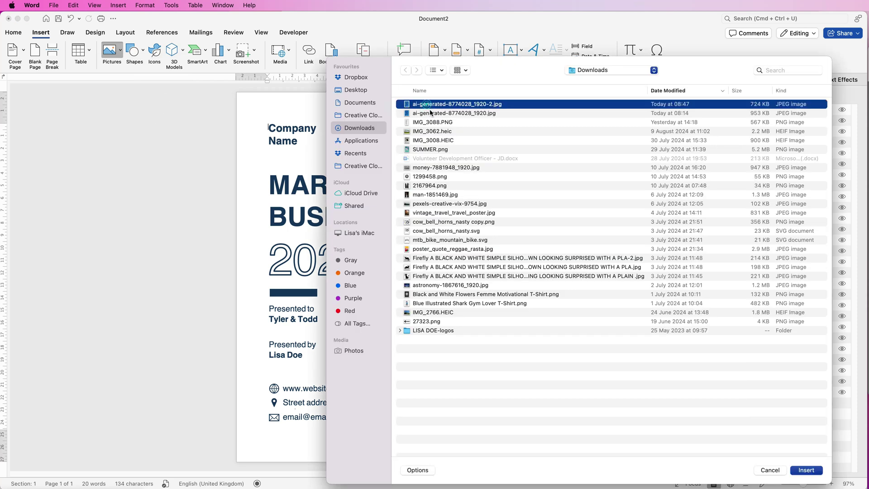
left_click(807, 471)
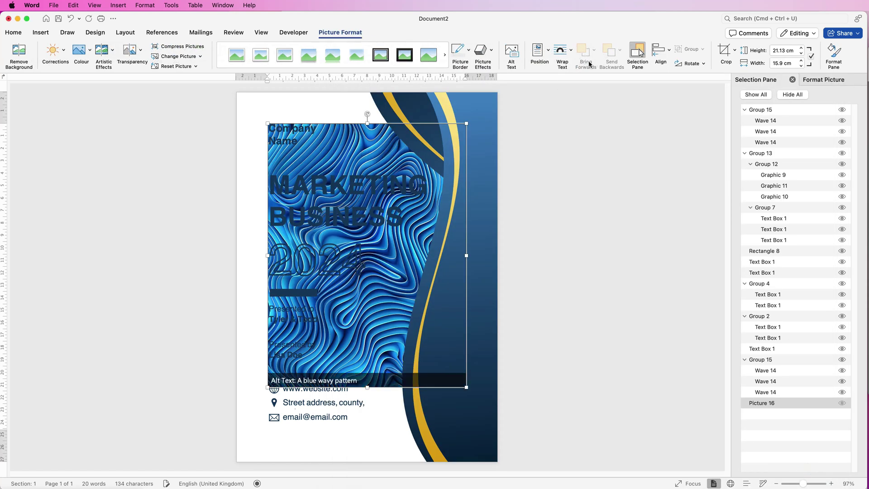
- Place the blue wavy picture behind the text and enlarge it to about 31.53 × 23.75 cm so it covers the whole page
left_click(572, 51)
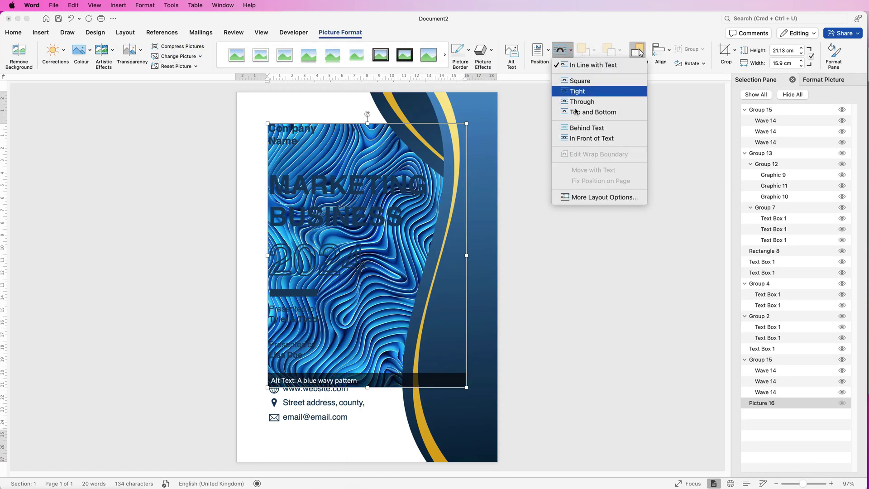
left_click(575, 128)
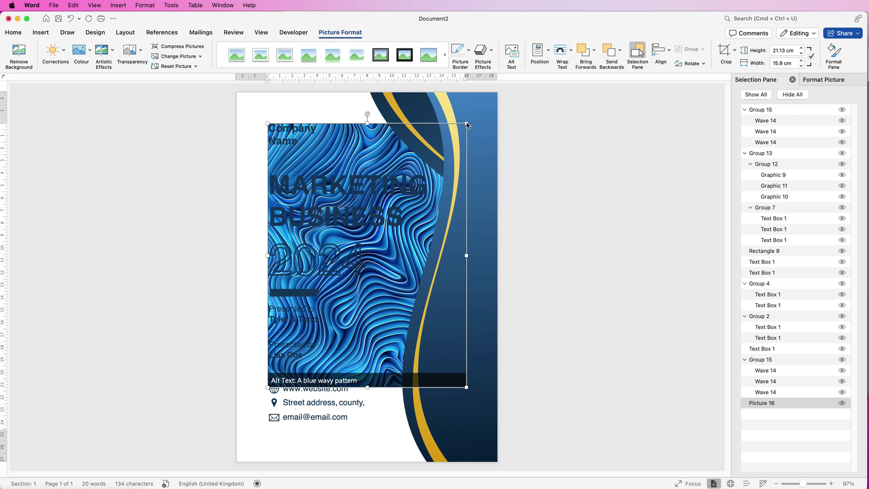
left_click_drag(484, 106, 498, 93)
left_click_drag(267, 388, 236, 462)
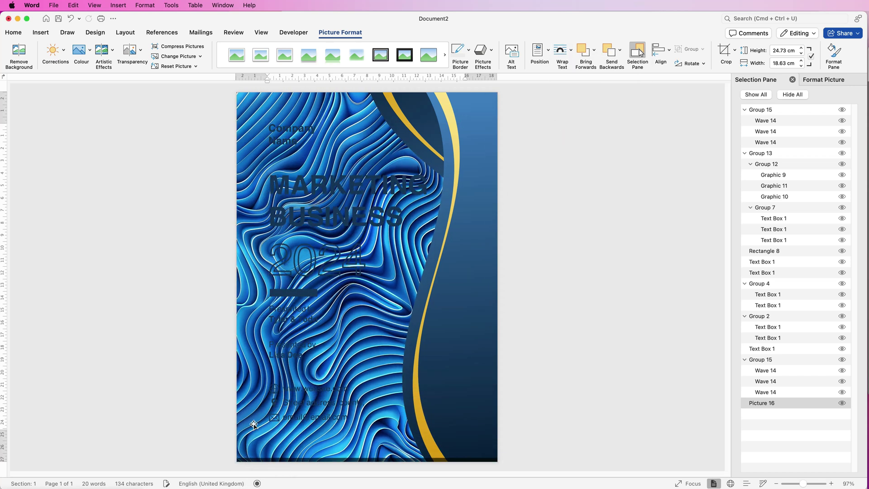
- Fade the background picture with the second most transparent preset and remove its colour with the lowest colour saturation preset
left_click(142, 52)
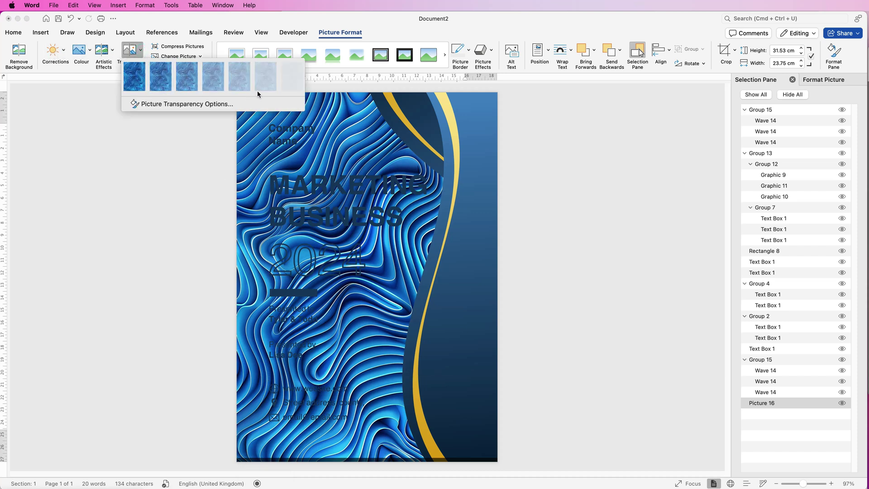
left_click(263, 77)
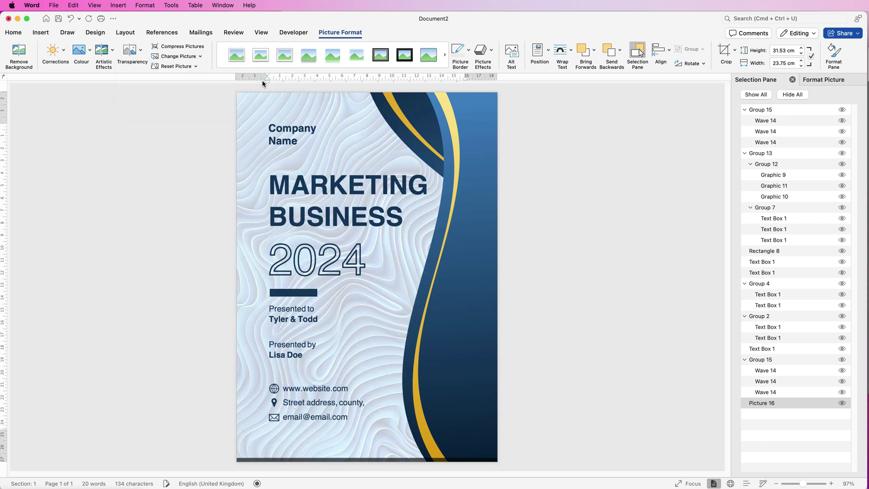
left_click(83, 50)
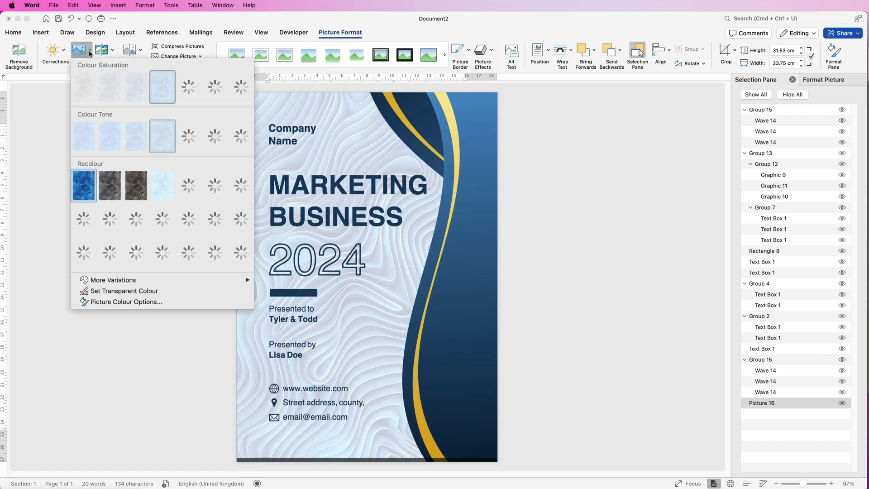
left_click(82, 84)
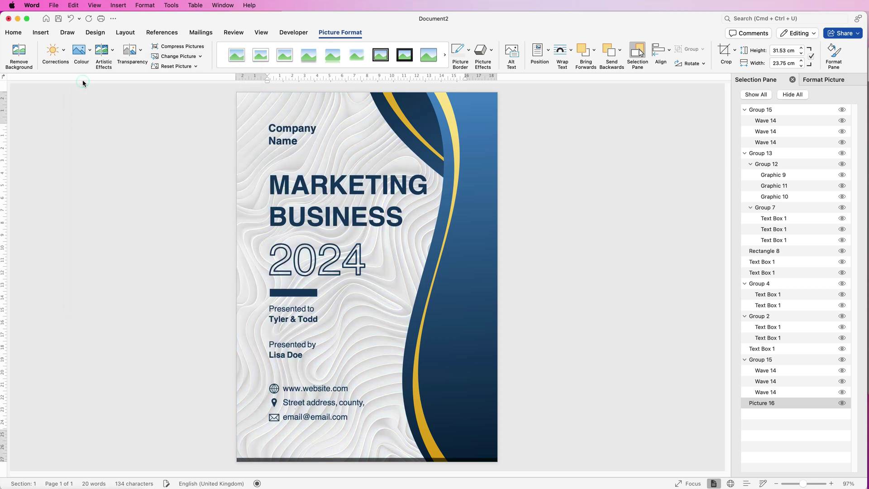
- Apply a brighter, higher-contrast correction preset to the grey wavy background picture
left_click(112, 53)
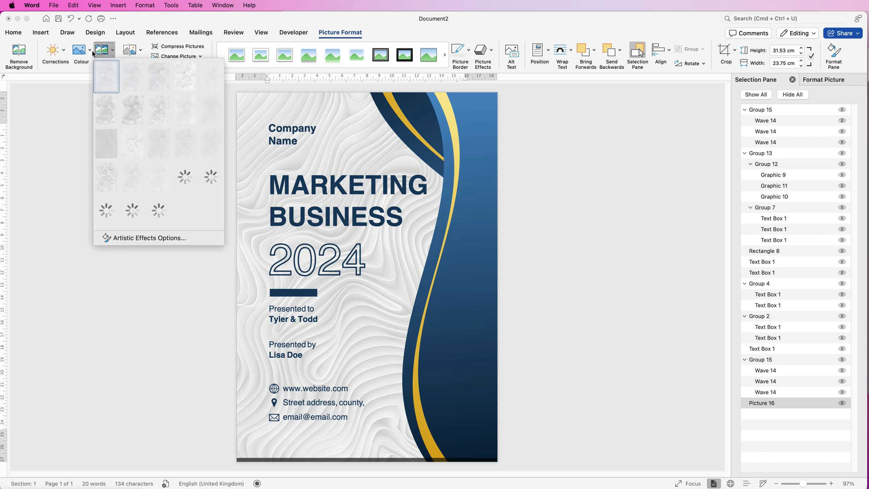
left_click(65, 54)
left_click(64, 51)
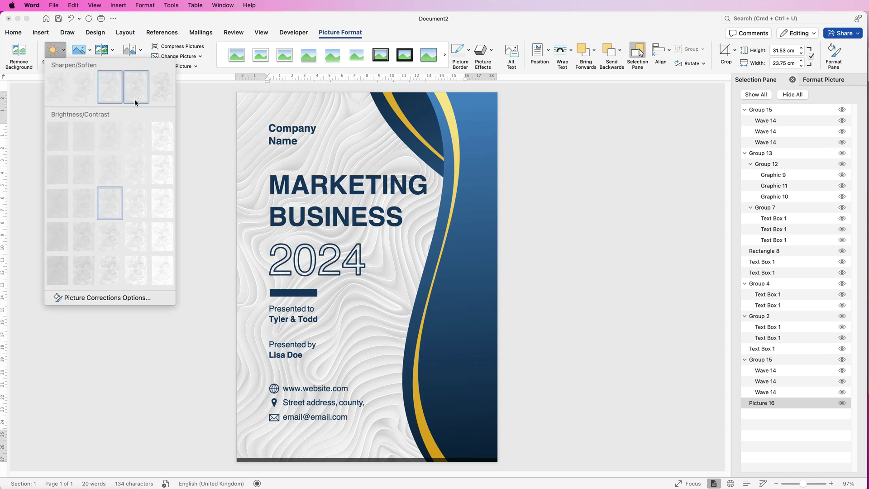
left_click(130, 234)
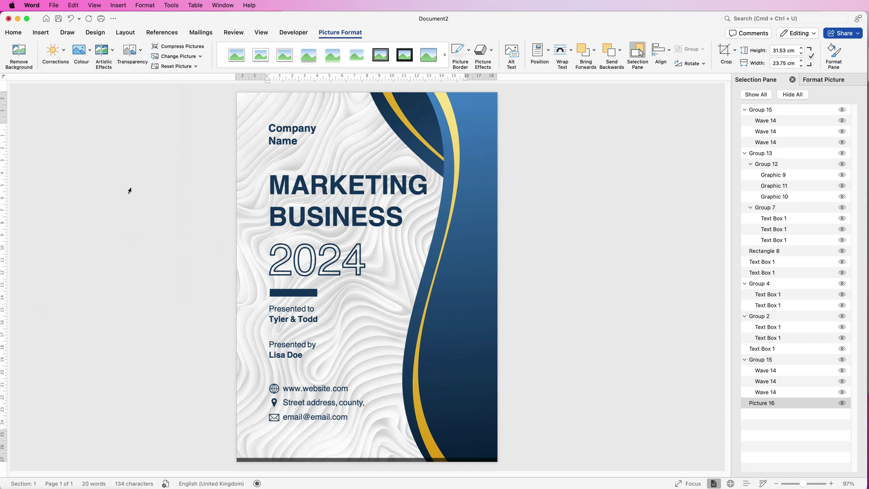
- Try the most transparent preset on the background picture, return it to the second most transparent preset, and deselect it
left_click(140, 55)
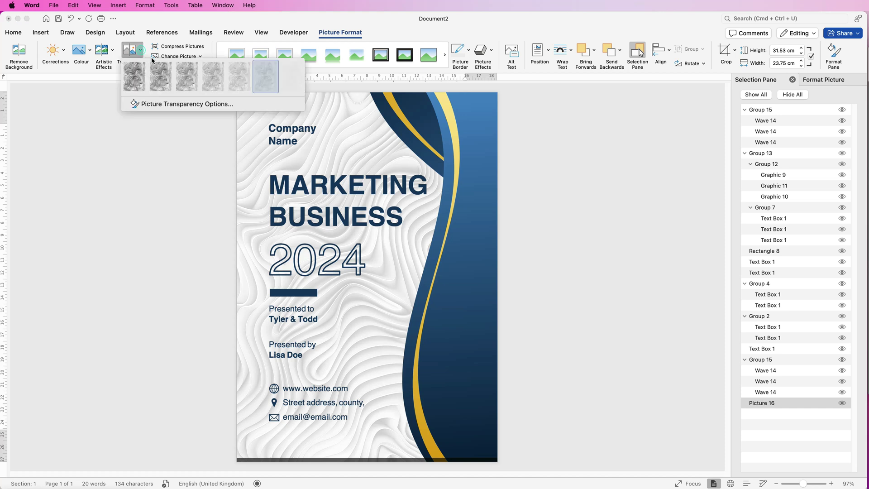
left_click(290, 79)
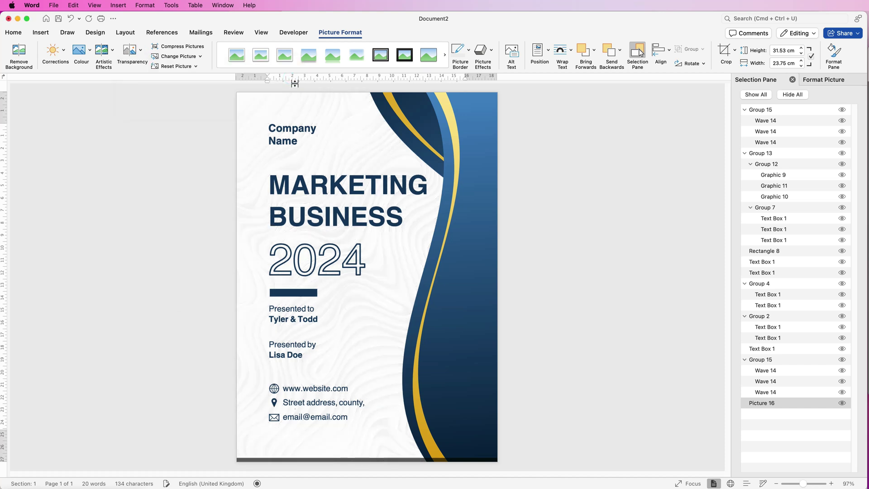
left_click(141, 51)
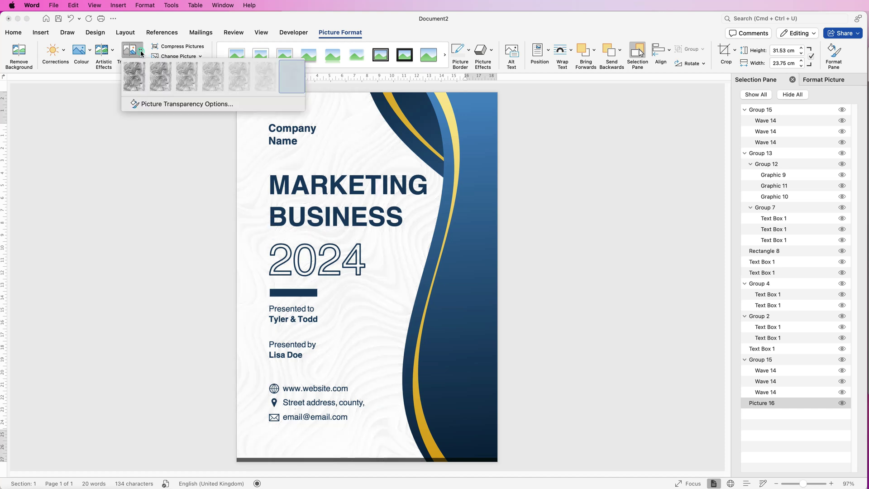
left_click(265, 81)
left_click(183, 142)
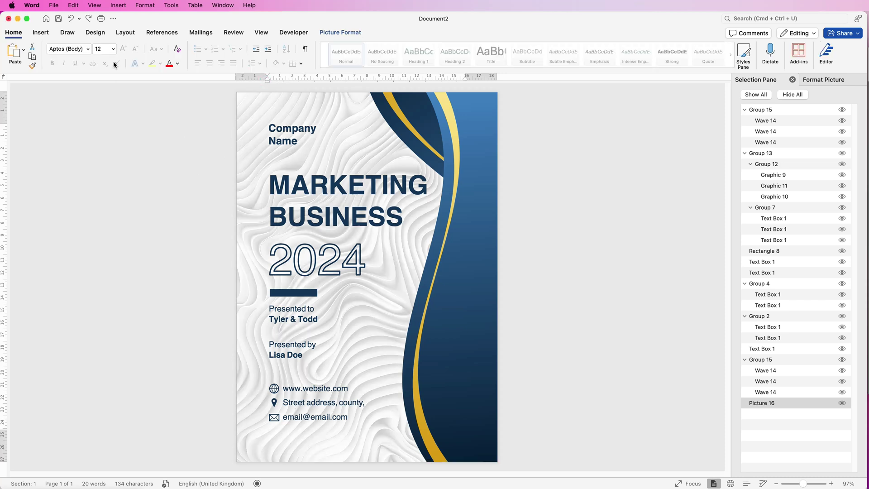
- Save the document to the Desktop as Cover Page Waves in Word Document (.docx) format
left_click(54, 5)
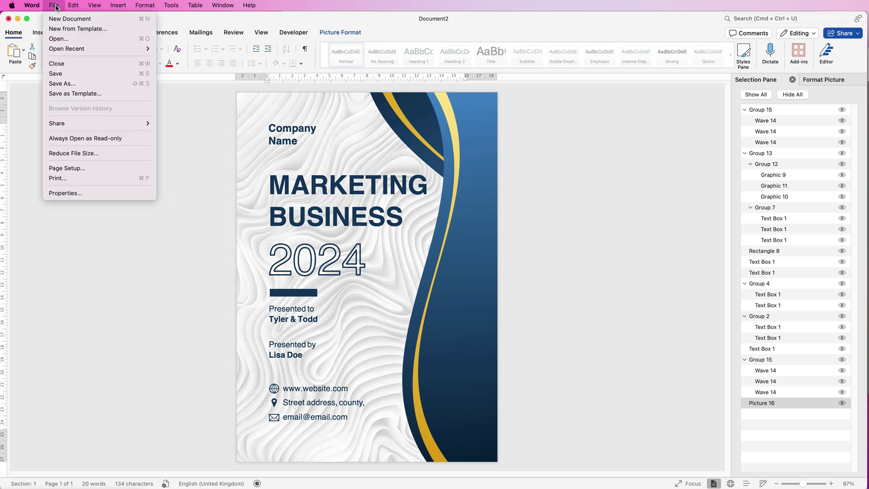
left_click(68, 83)
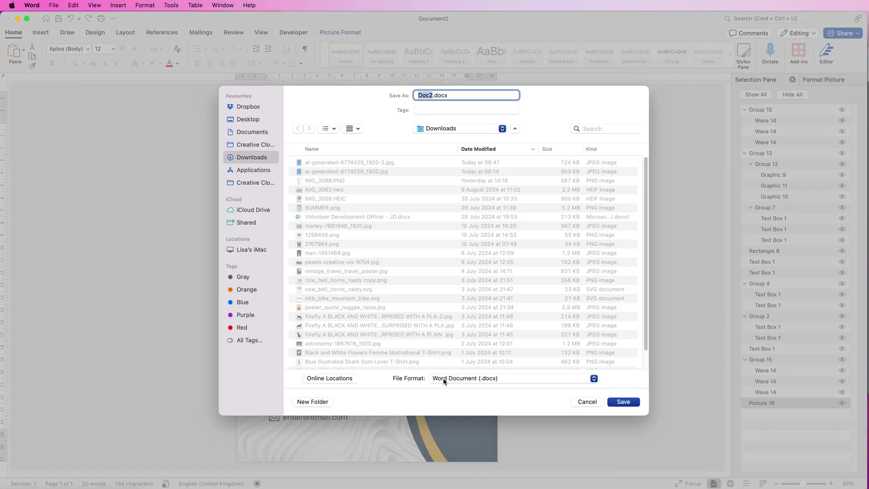
left_click(507, 380)
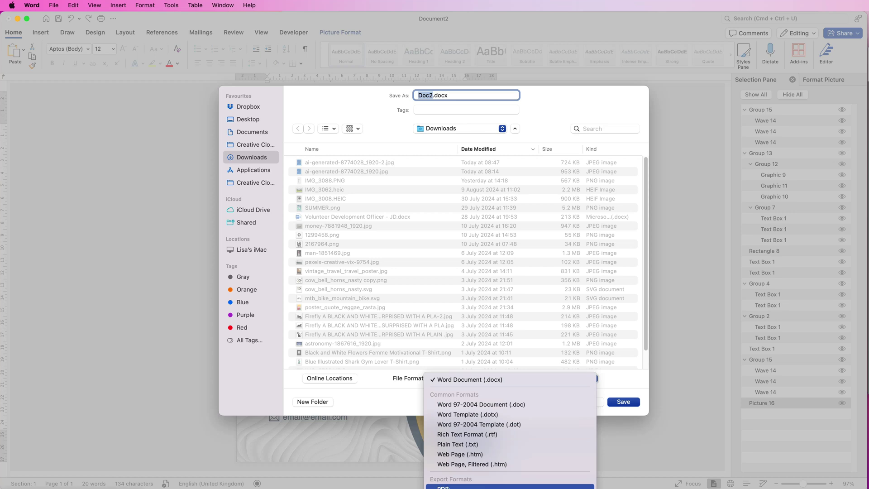
left_click(441, 130)
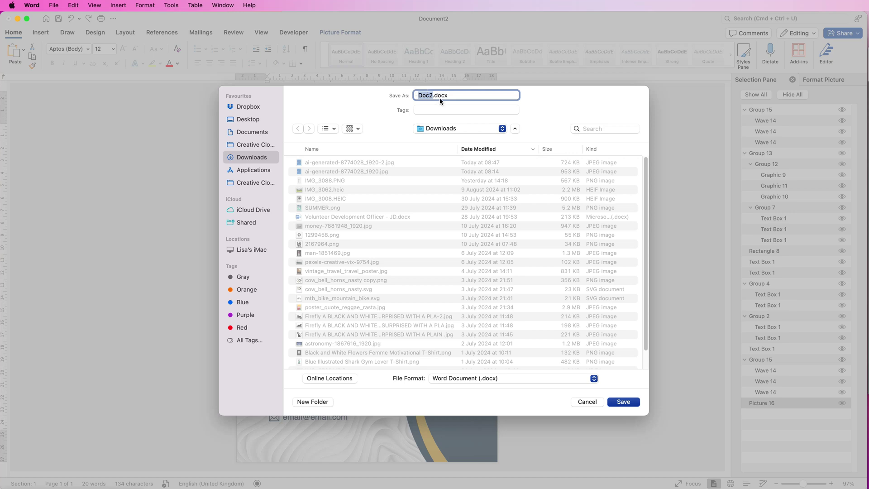
key("super+shift+d")
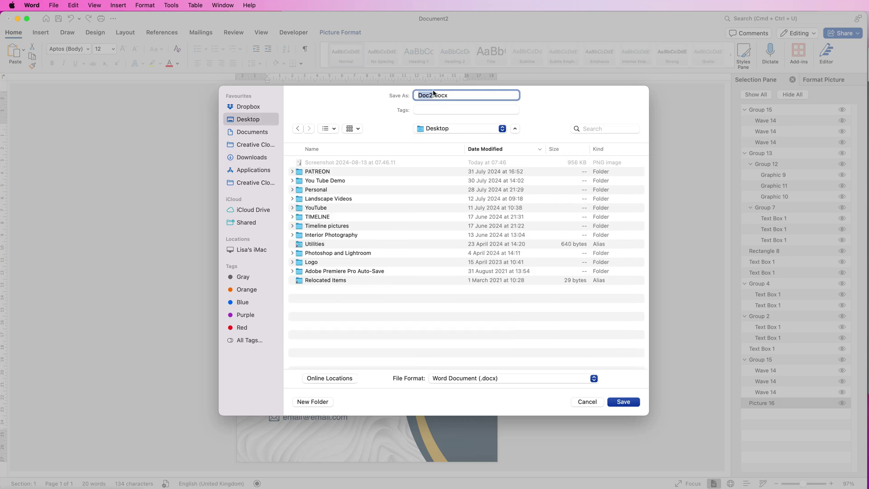
type("Cover Page Waves")
left_click(624, 402)
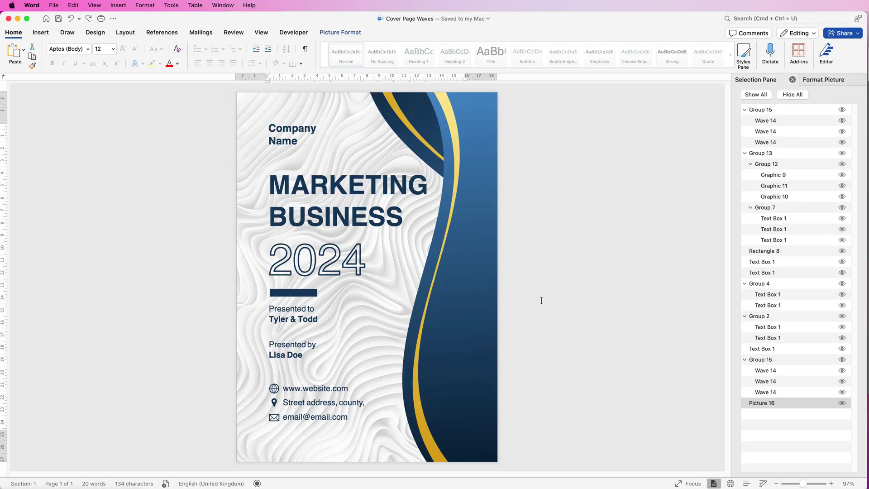